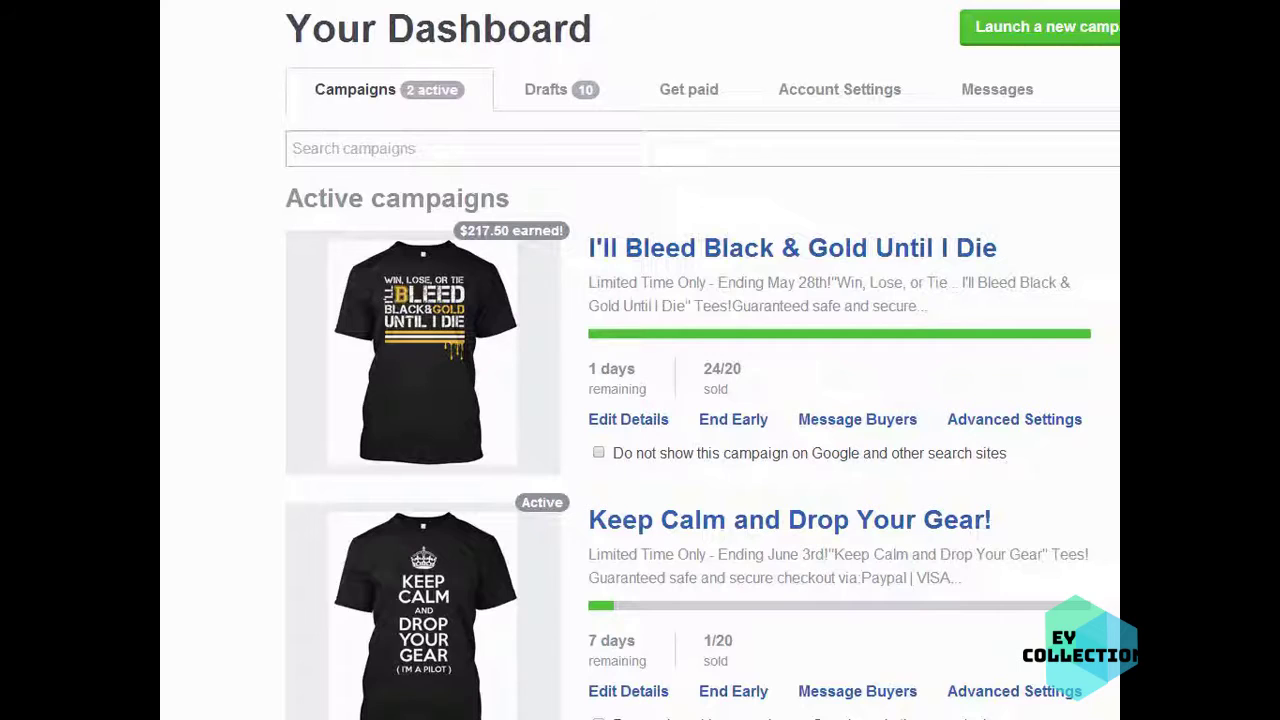
Review the sales progress and remaining time of the two active T-shirt campaigns on the Teespring dashboard
scroll(700, 400, "up", 1)
scroll(700, 400, "down", 1)
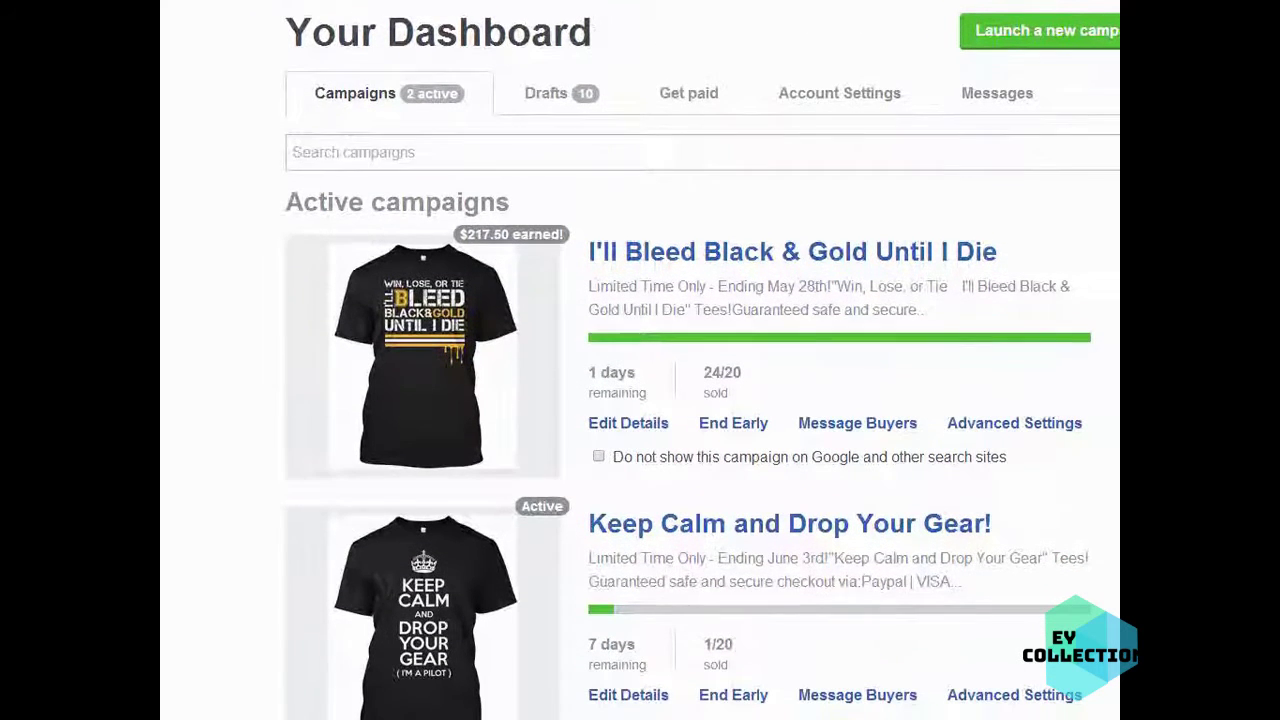
scroll(700, 400, "down", 1)
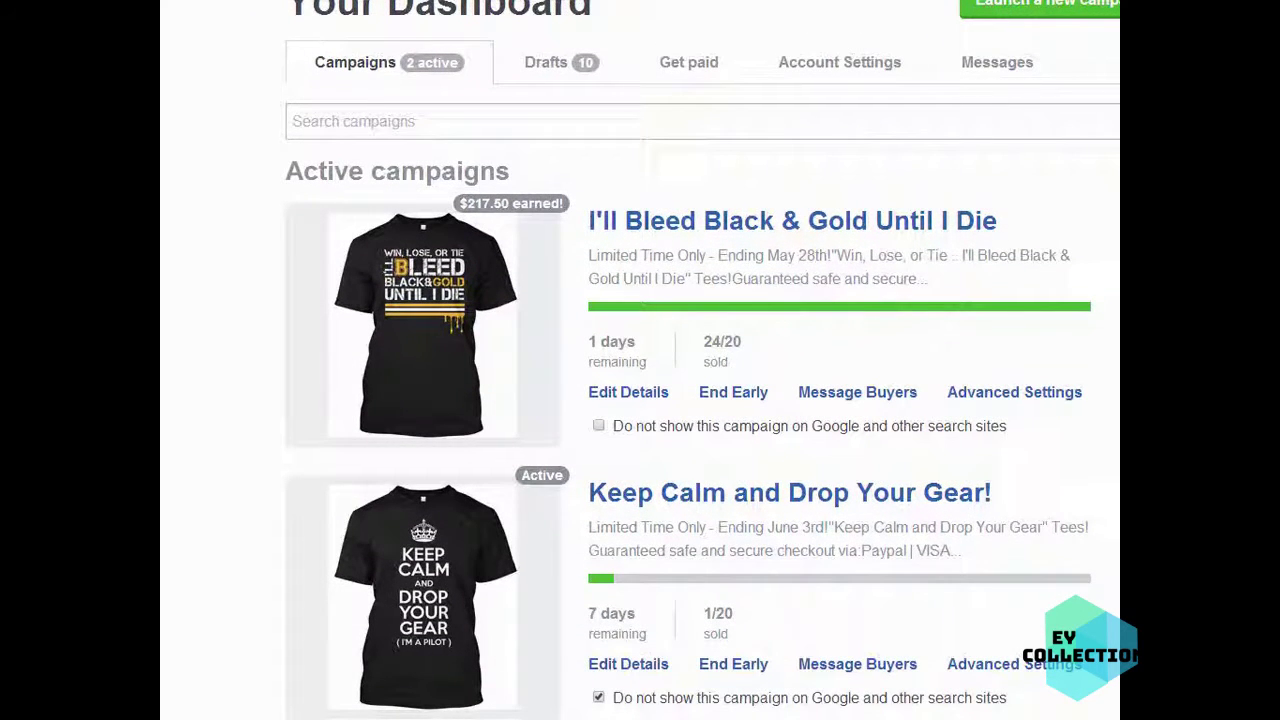
scroll(700, 400, "up", 1)
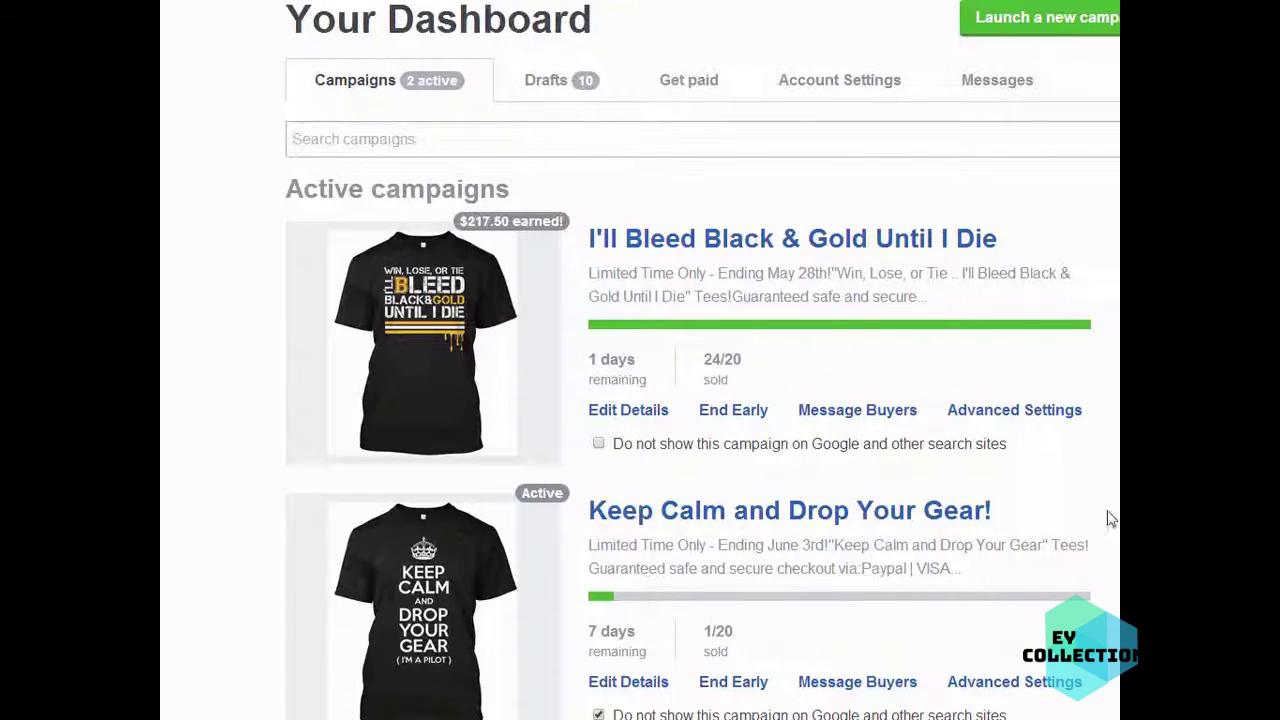
scroll(700, 400, "down", 1)
scroll(700, 400, "up", 1)
scroll(700, 400, "up", 1)
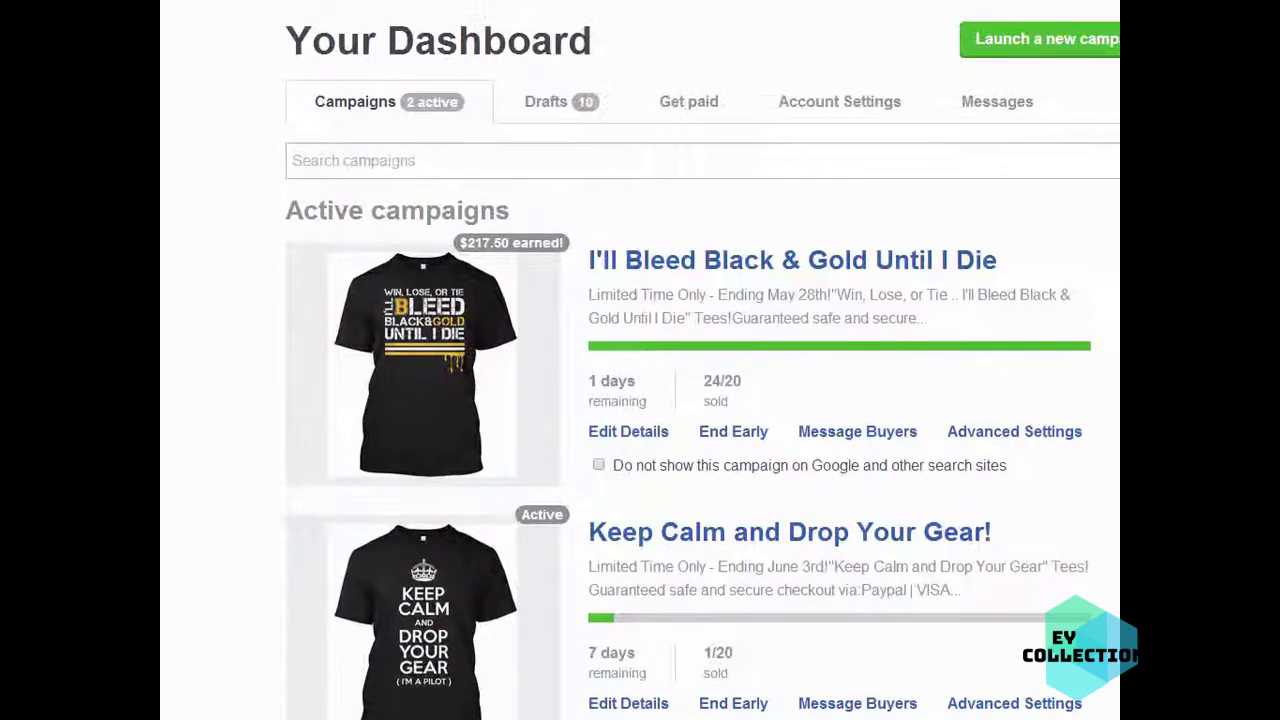
scroll(700, 400, "down", 2)
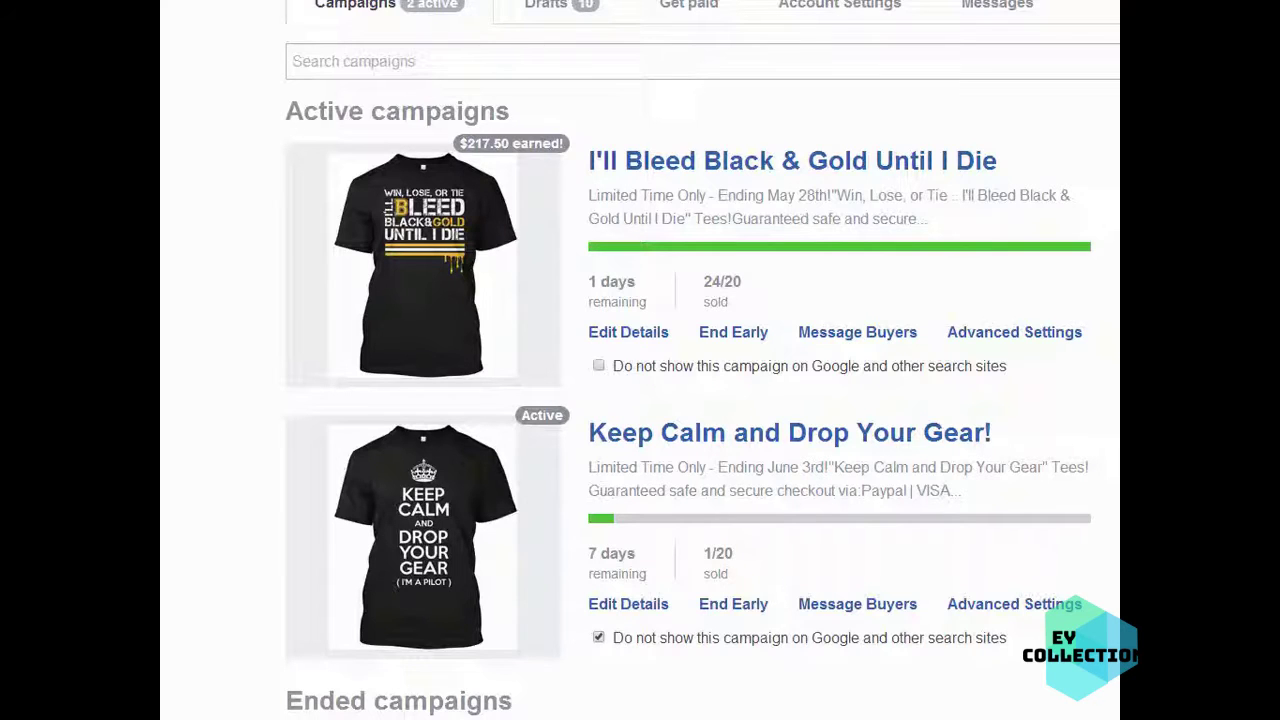
scroll(702, 360, "up", 1)
scroll(702, 360, "down", 1)
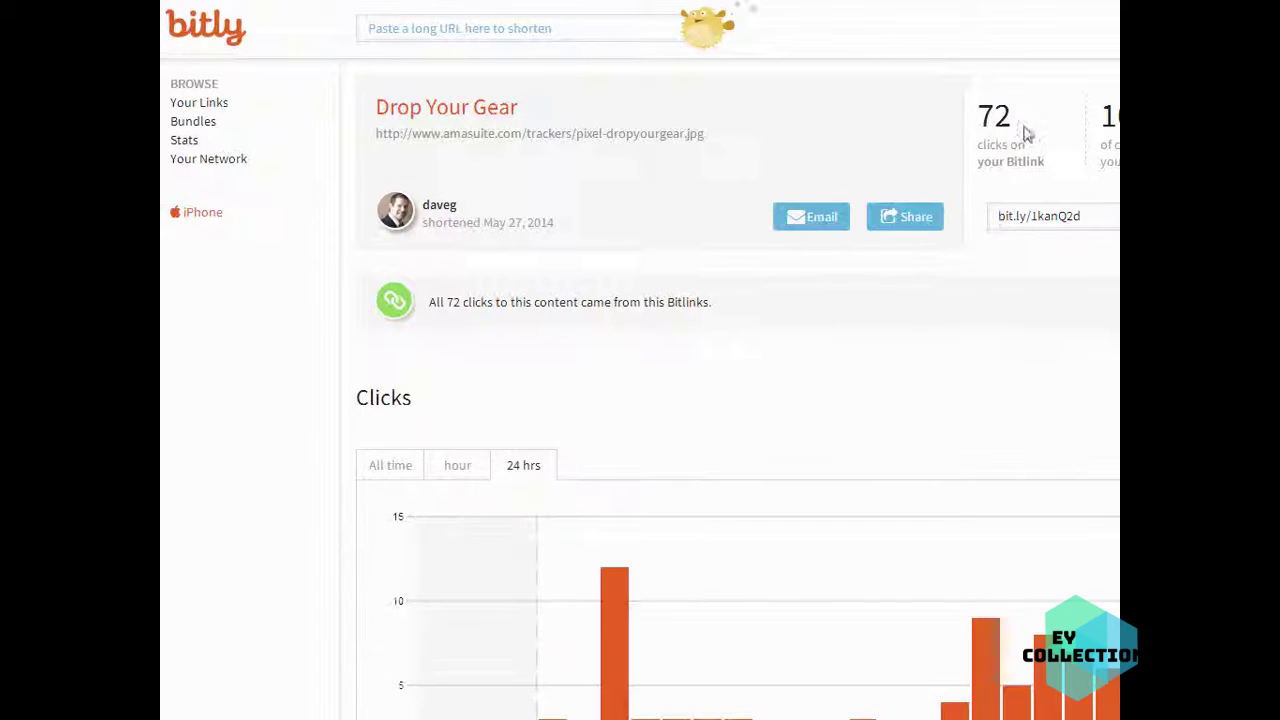
Switch to Bitly and examine the hourly clicks over the last 24 hours for the Drop Your Gear link, especially around 07:00 pm
scroll(1118, 362, "down", 1)
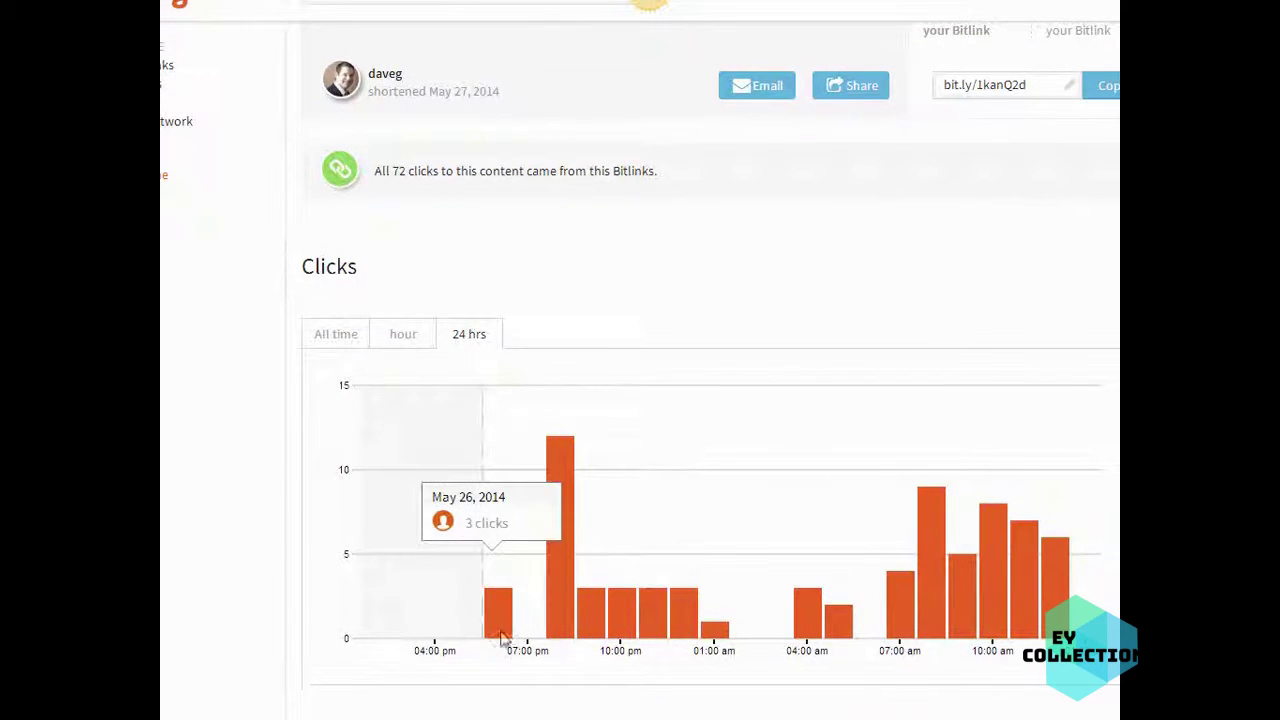
mouse_move(562, 625)
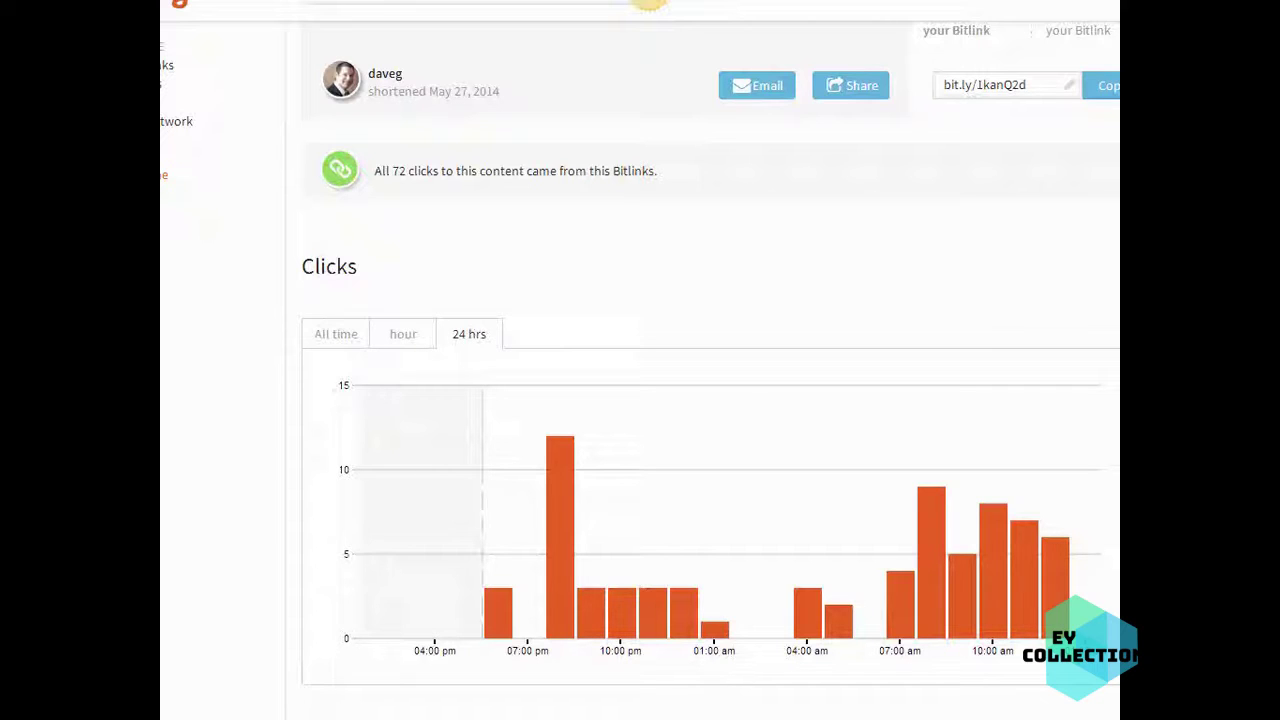
scroll(745, 706, "up", 1)
scroll(745, 706, "down", 1)
mouse_move(524, 650)
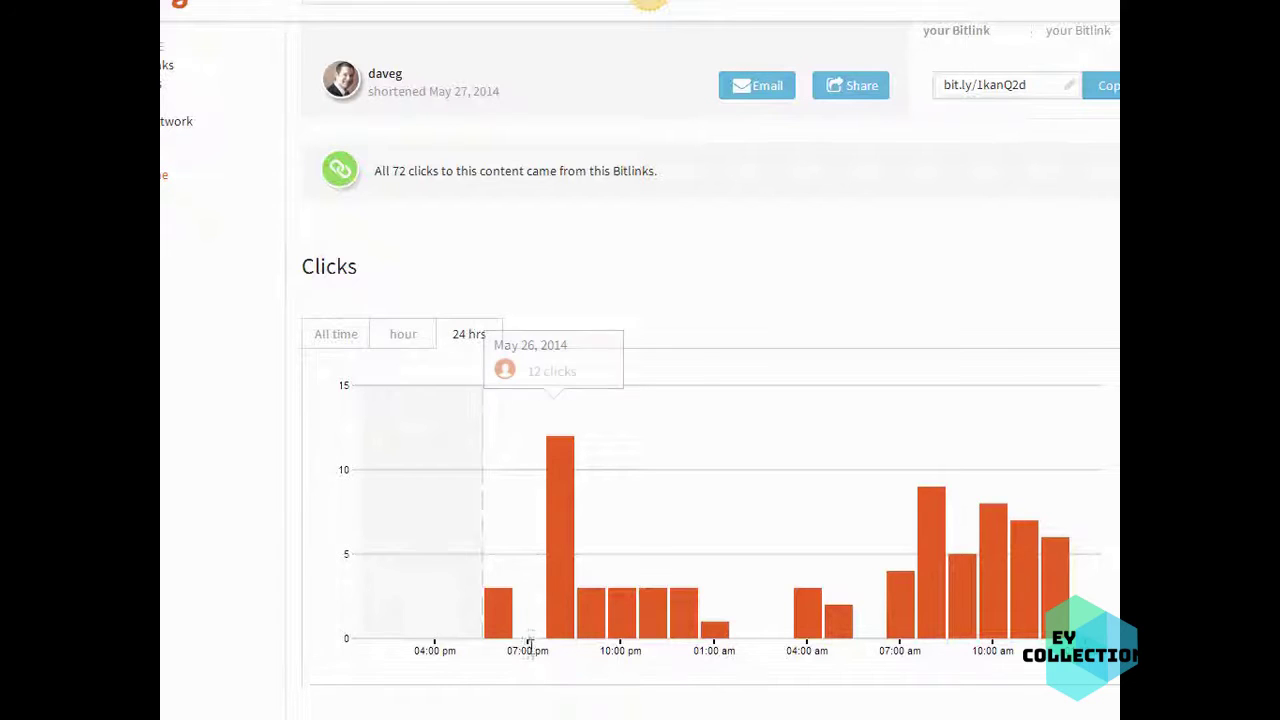
mouse_move(548, 652)
left_mouse_down()
mouse_move(497, 652)
mouse_move(523, 652)
left_mouse_up()
left_click(520, 652)
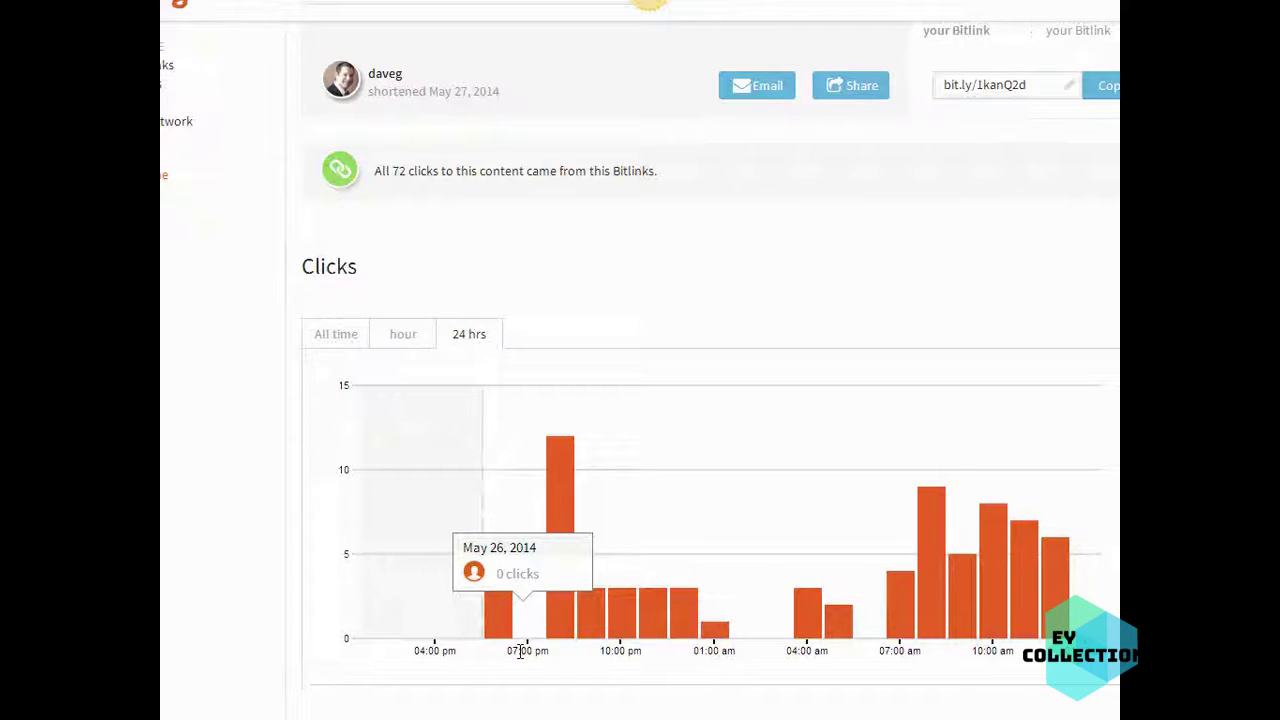
left_click_drag(550, 651, 516, 651)
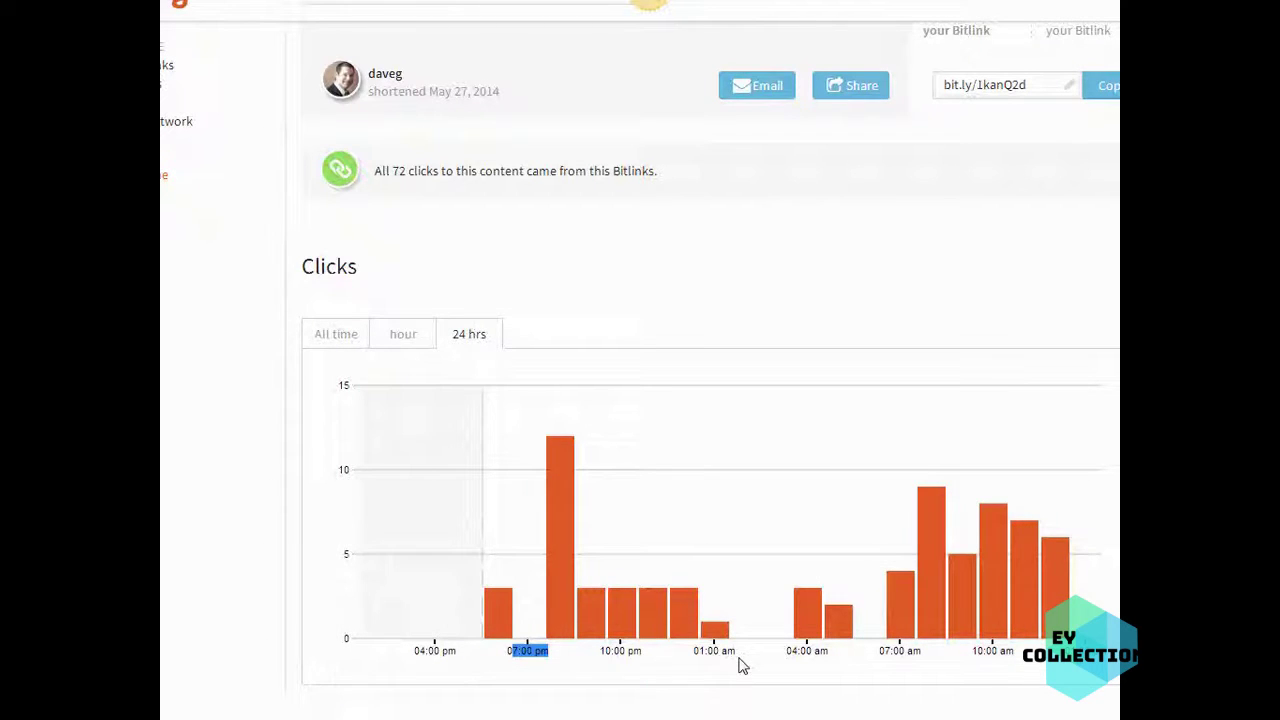
left_click(940, 231)
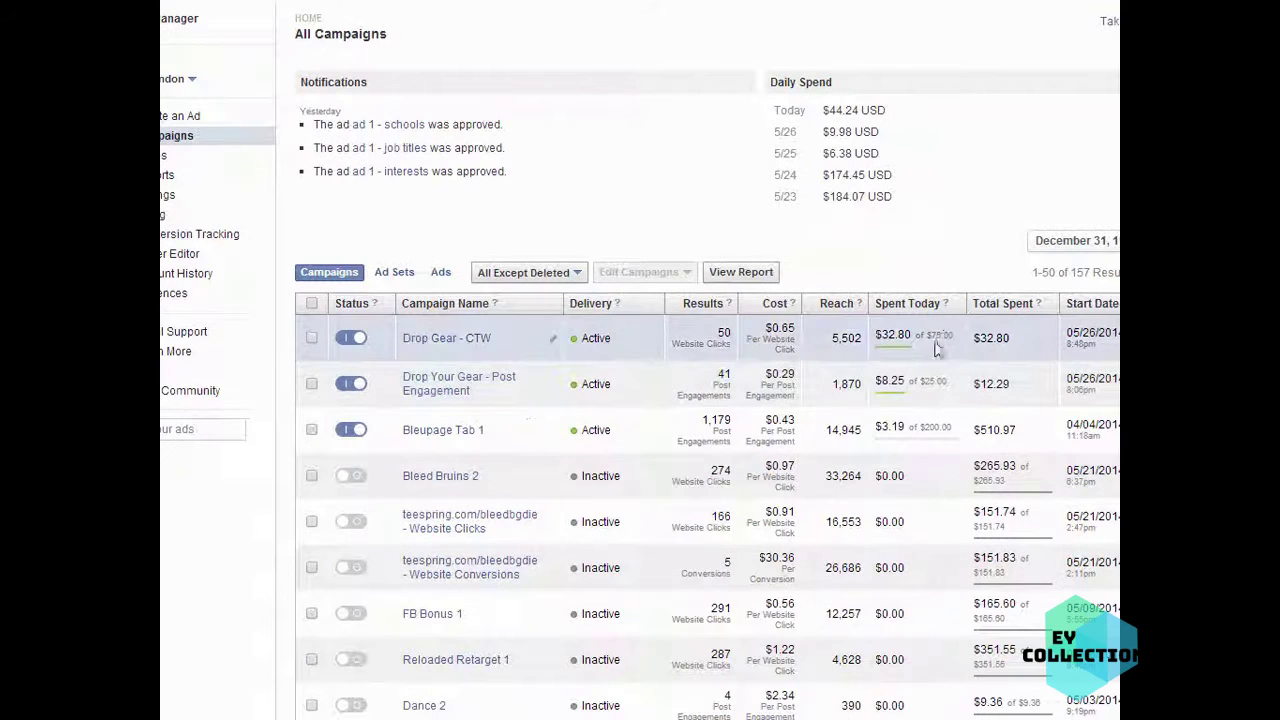
In Facebook Ads Manager, compare today's spend with the daily budget for the Drop Gear - CTW and Drop Your Gear - Post Engagement campaigns
left_click_drag(950, 382, 877, 383)
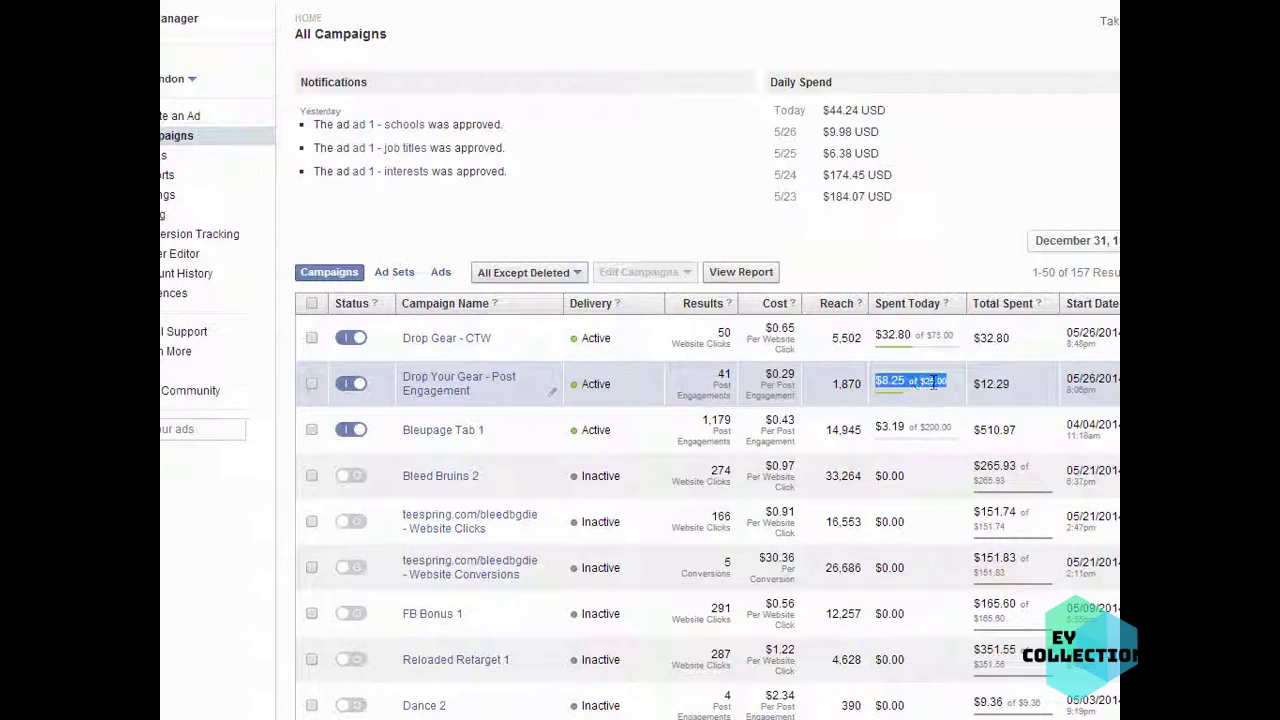
left_click(910, 381)
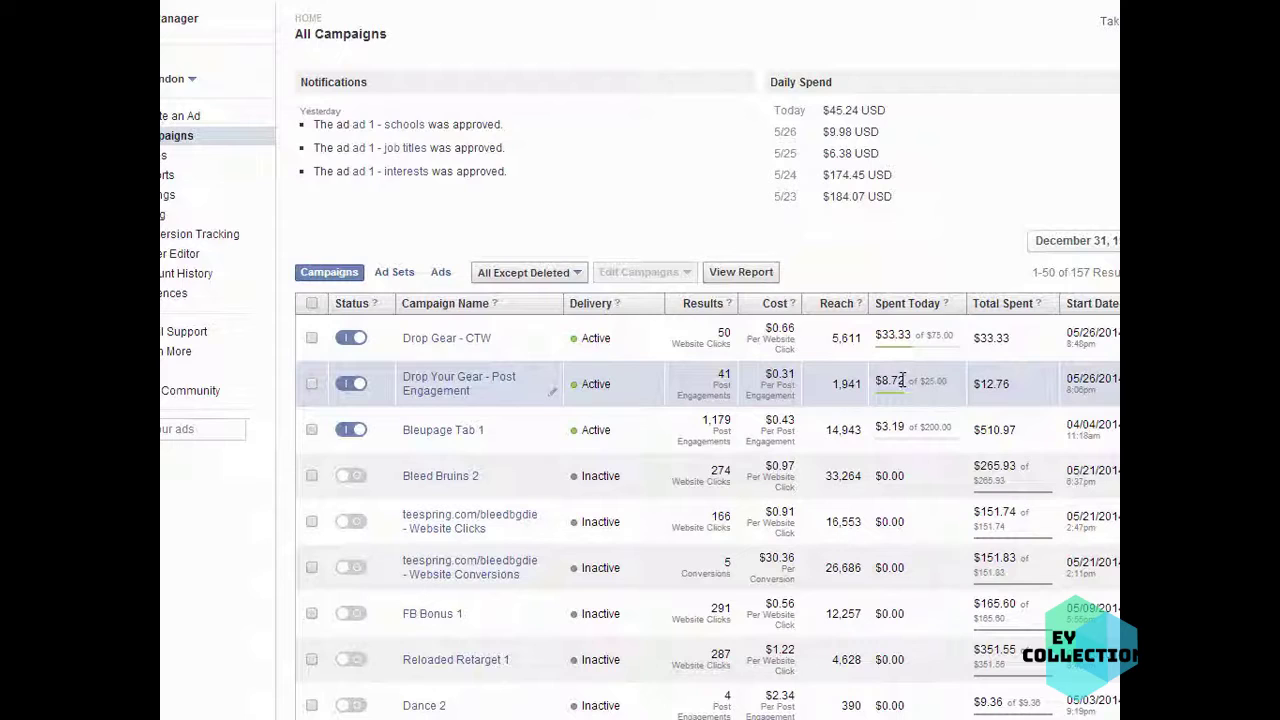
left_click_drag(906, 387, 877, 385)
left_click(936, 381)
left_click_drag(906, 385, 882, 382)
left_click(934, 381)
double_click(940, 381)
mouse_move(603, 405)
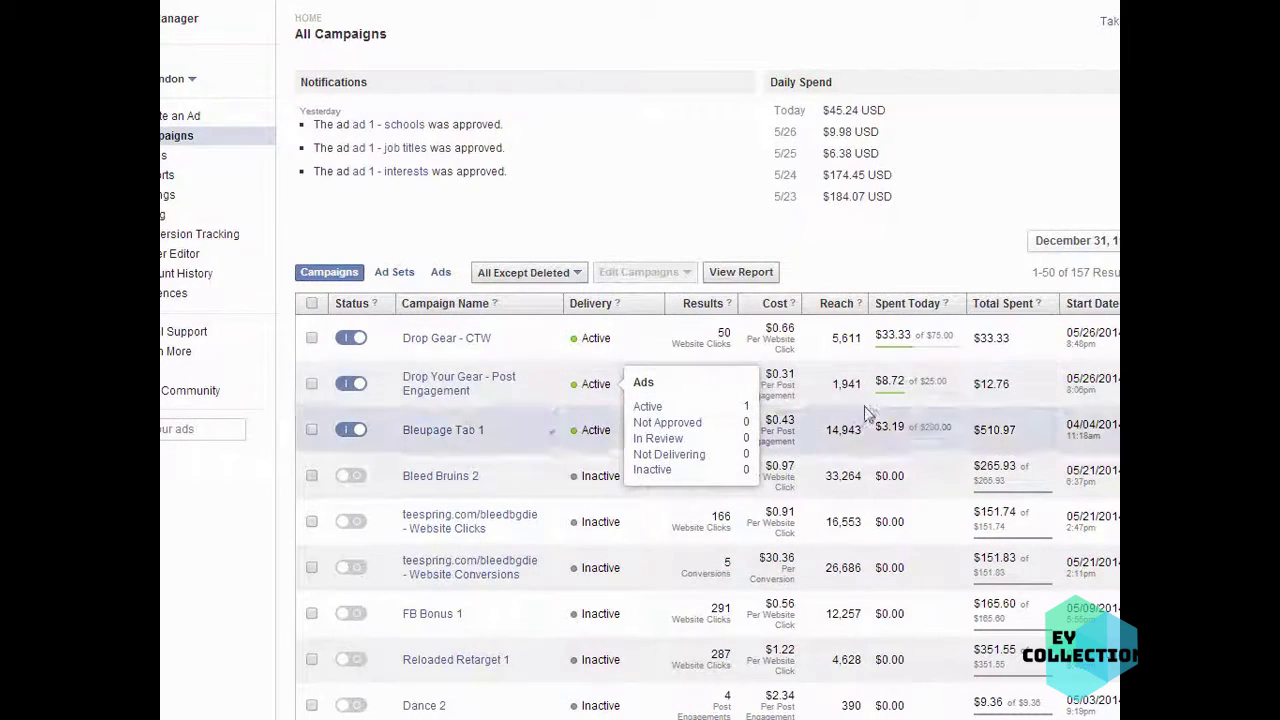
left_click_drag(914, 335, 881, 338)
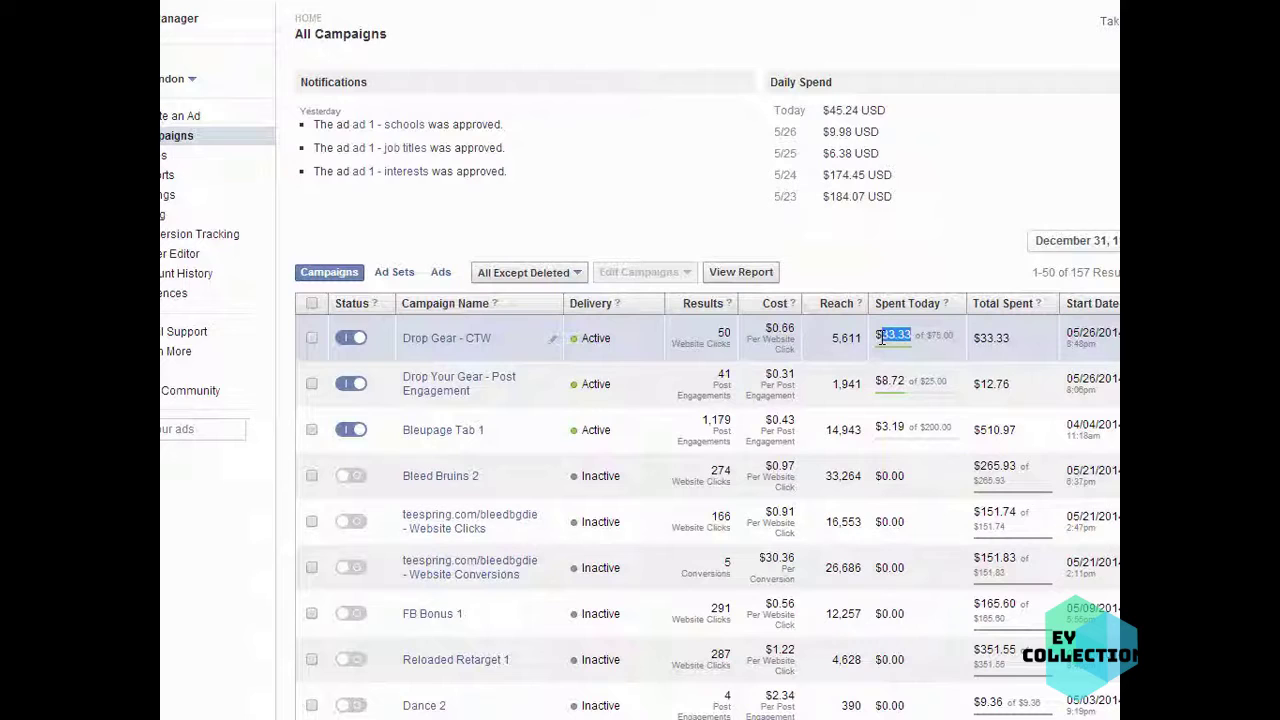
left_click(558, 342)
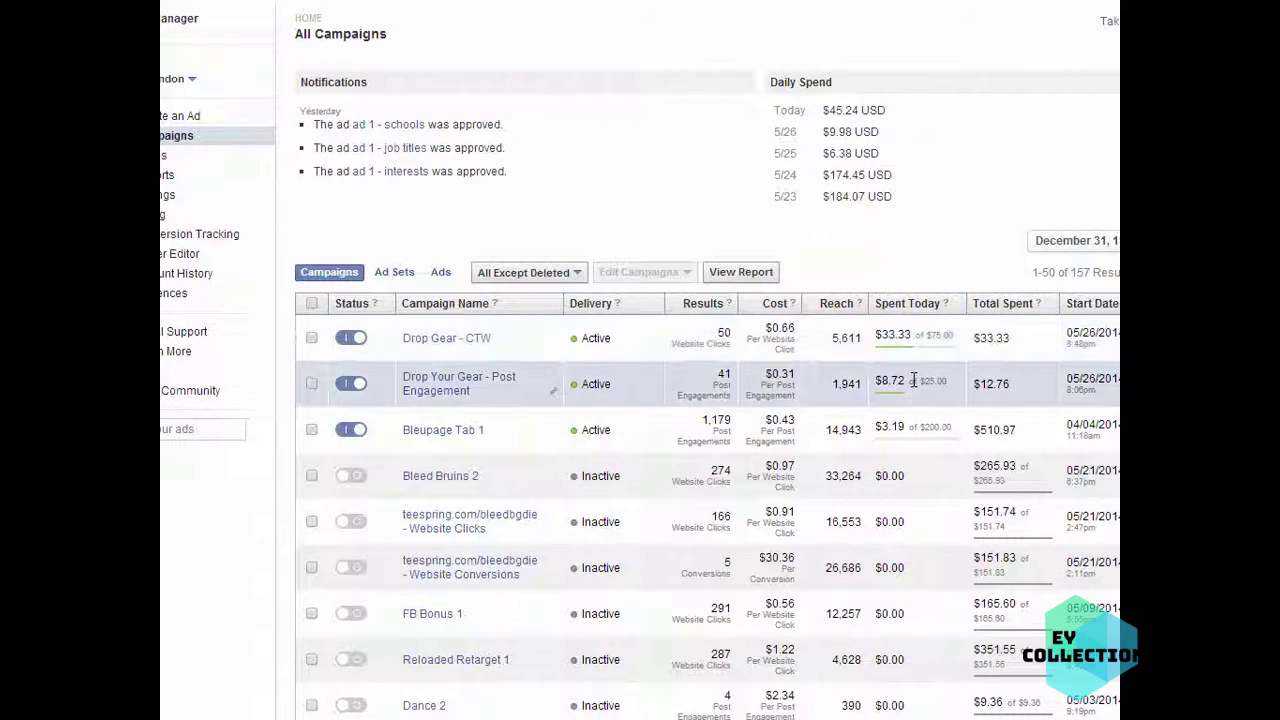
left_click_drag(913, 378, 876, 381)
left_click(898, 380)
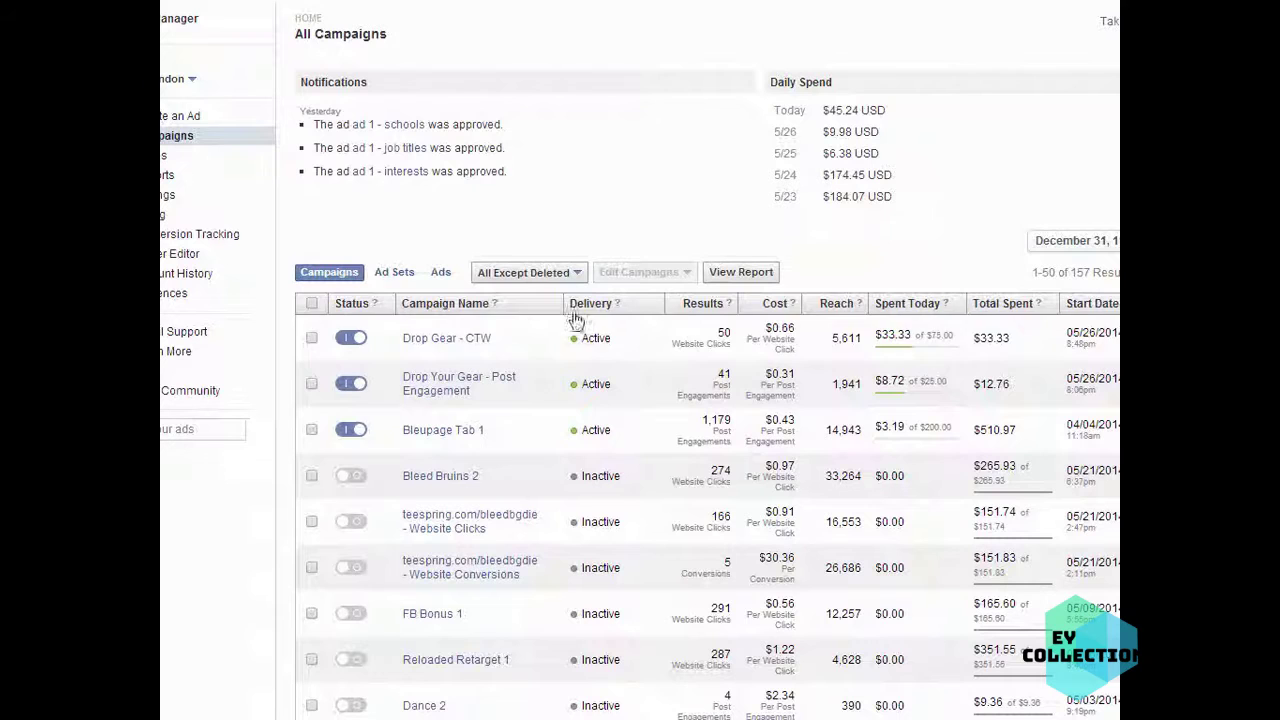
Open the Drop Gear - CTW campaign and examine the cost per website click of its ad sets
left_click(476, 342)
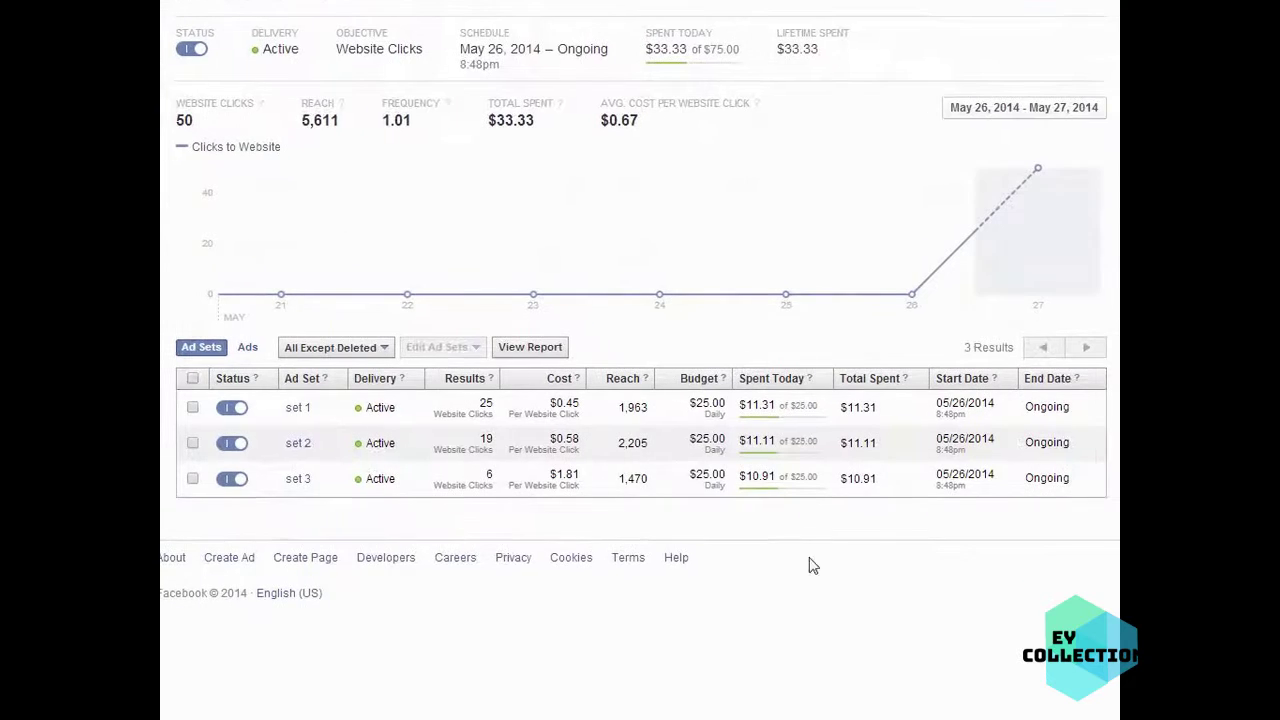
double_click(569, 403)
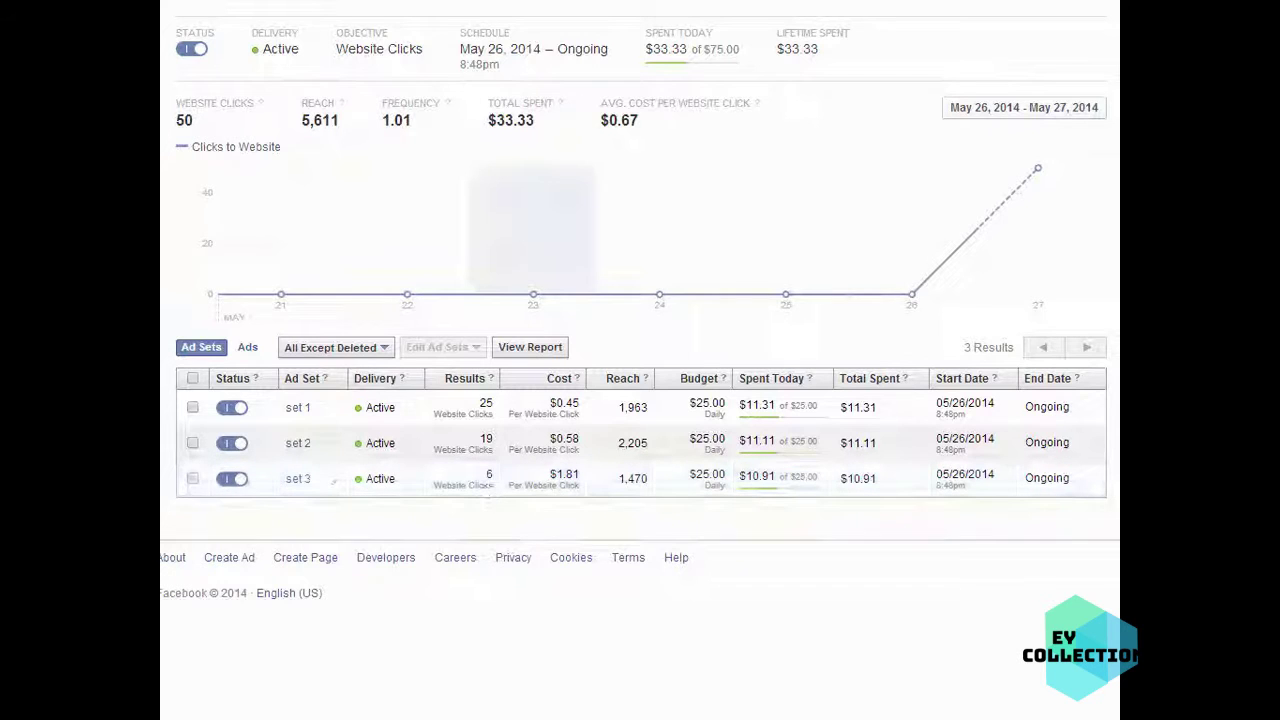
Open the Drop Your Gear - Post Engagement campaign from the full campaign list, and recheck the link's click statistics in Bitly
left_click(480, 6)
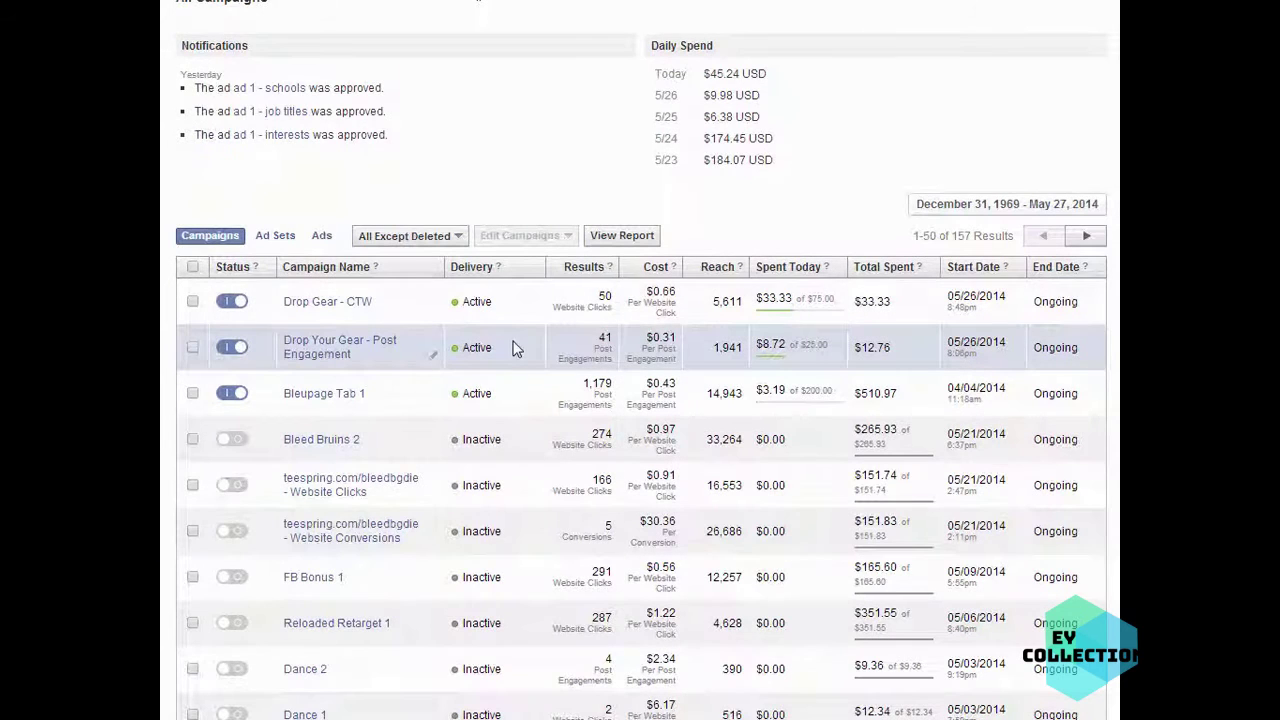
left_click(347, 354)
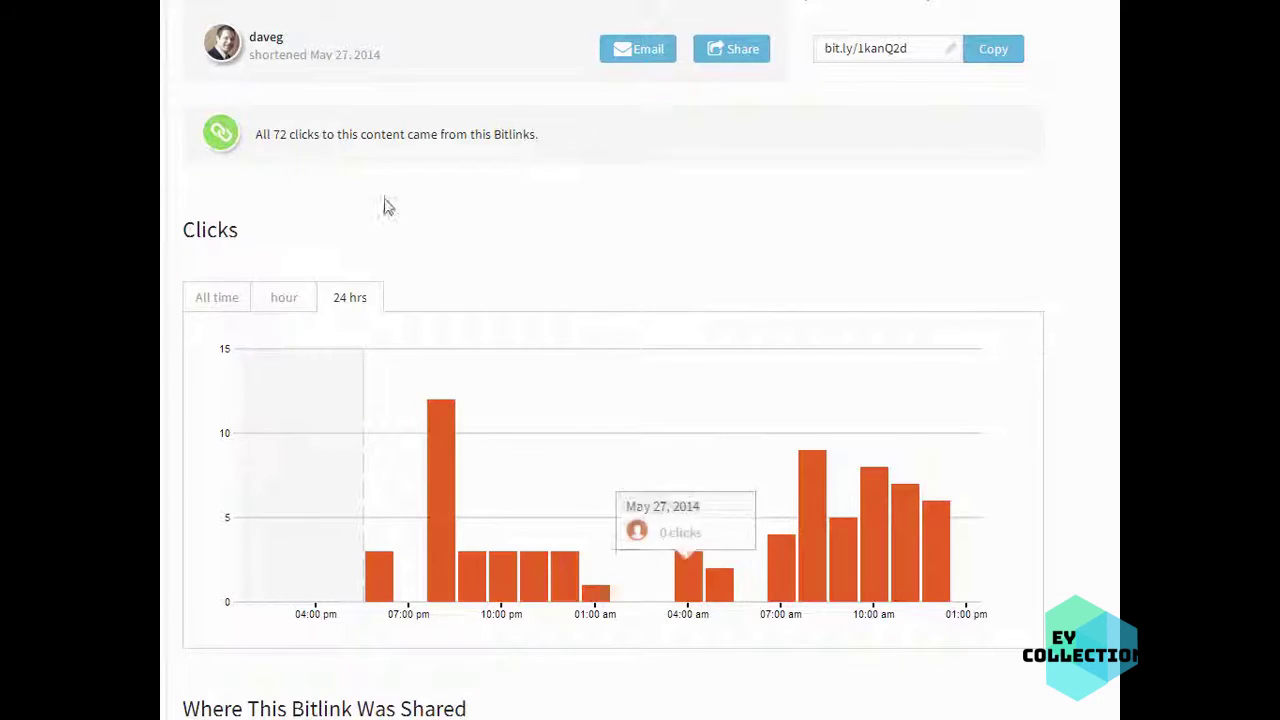
scroll(790, 320, "up", 1)
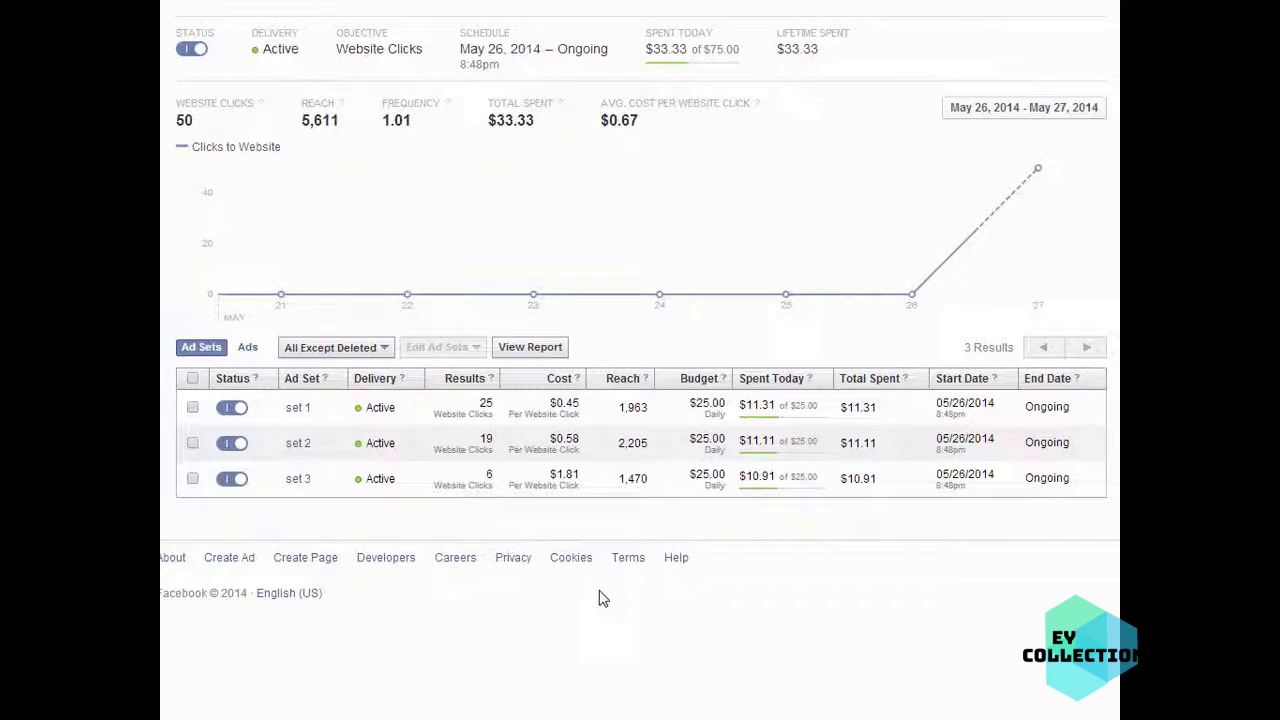
Turn off ad sets set 3 and set 2 in the Drop Gear - CTW campaign, leaving set 1 running
left_click(231, 478)
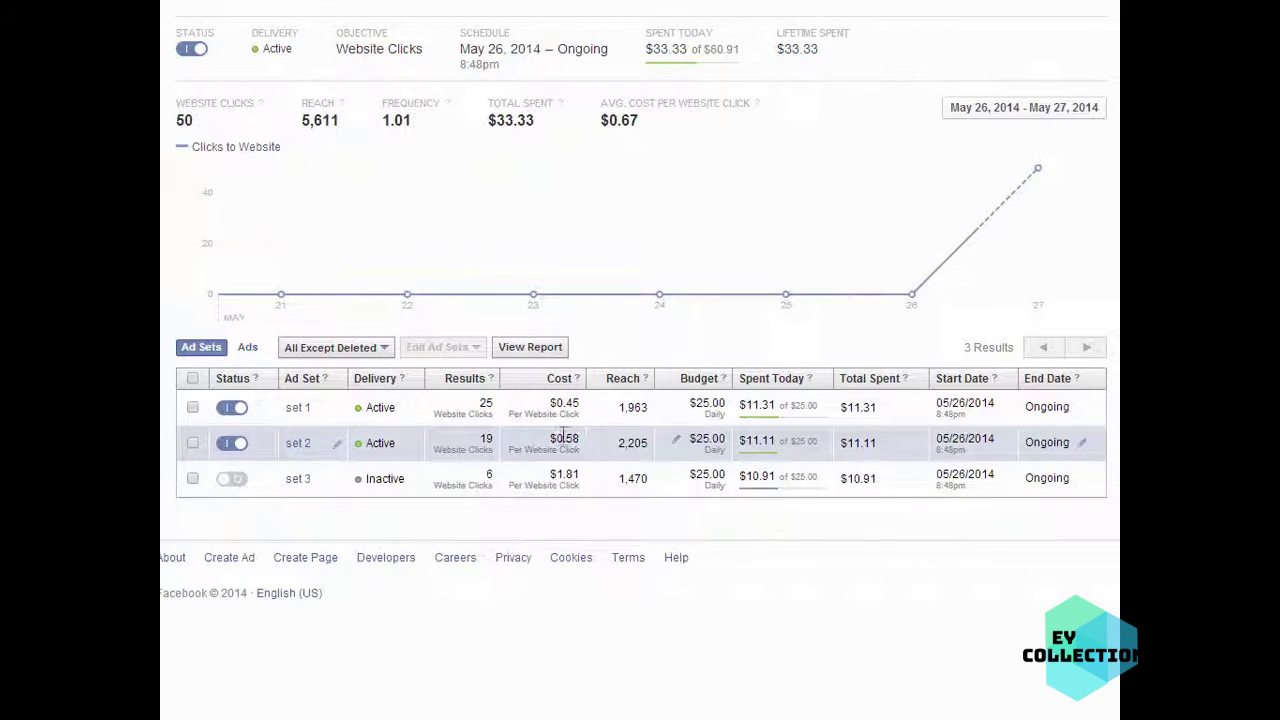
left_click_drag(583, 441, 557, 441)
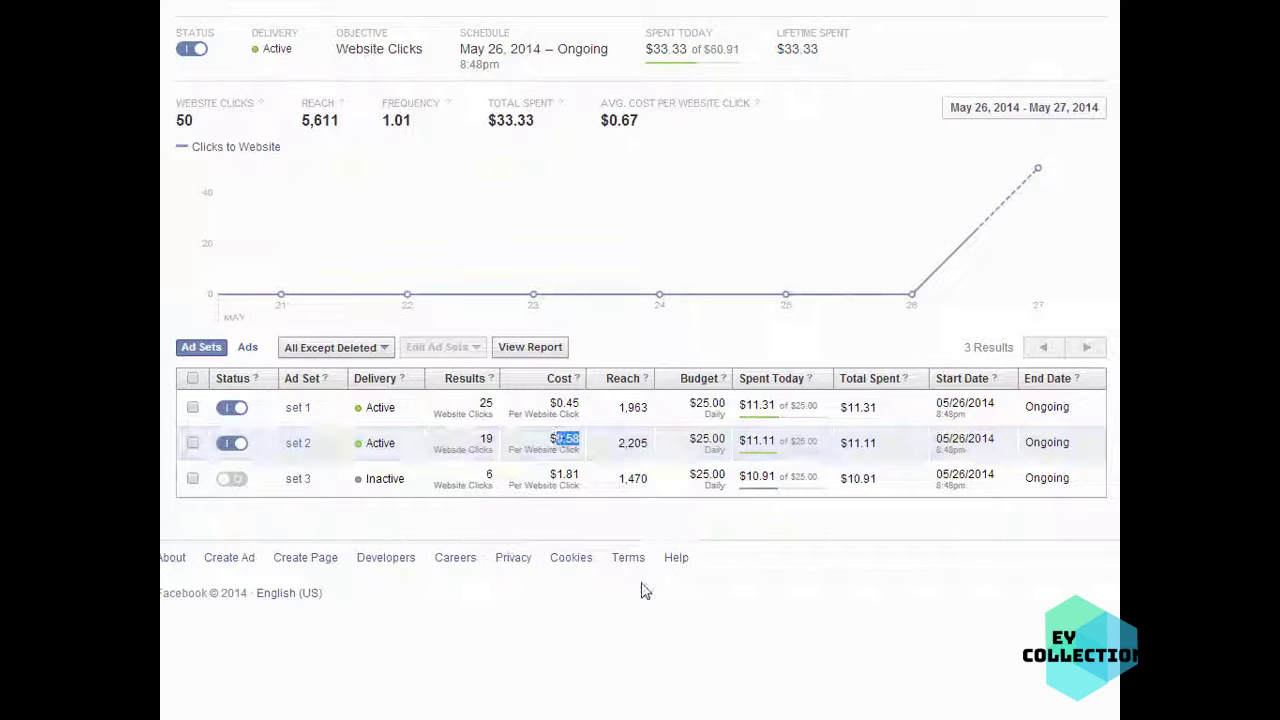
left_click(231, 443)
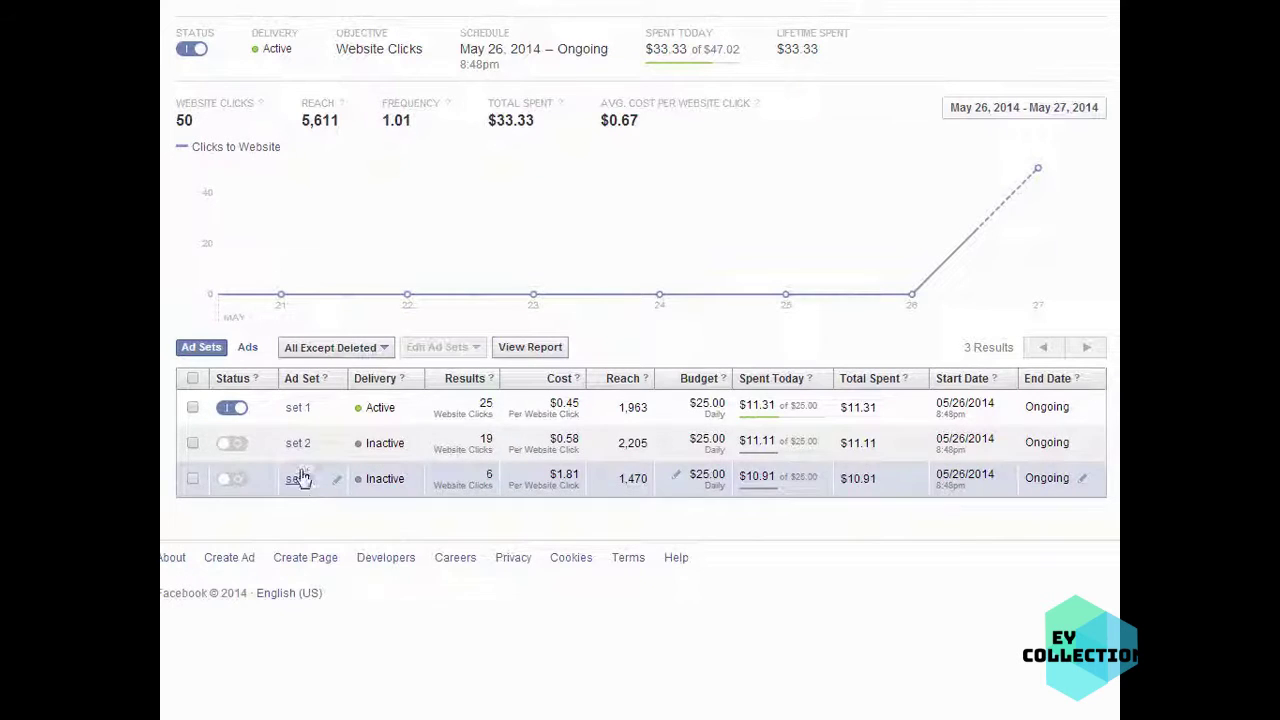
List the campaign's individual ads and expand the job titles and interests ads to review their previews and targeting
left_click(246, 349)
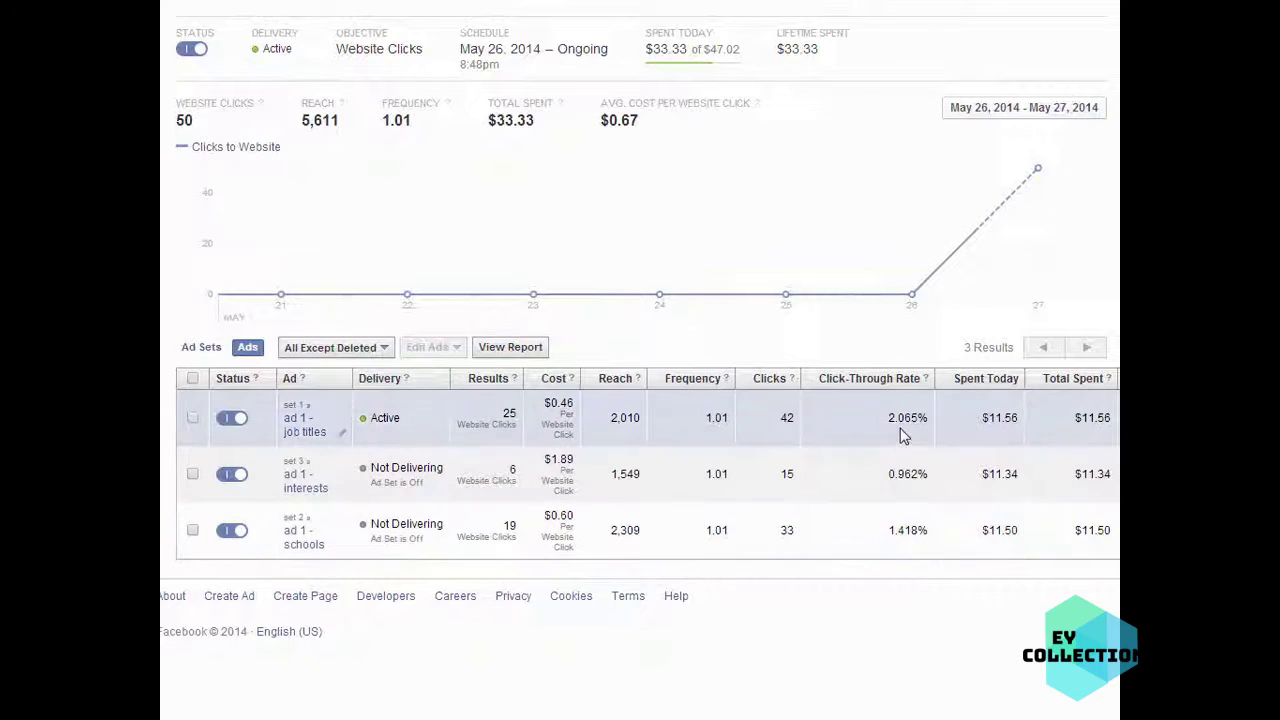
left_click_drag(929, 417, 884, 420)
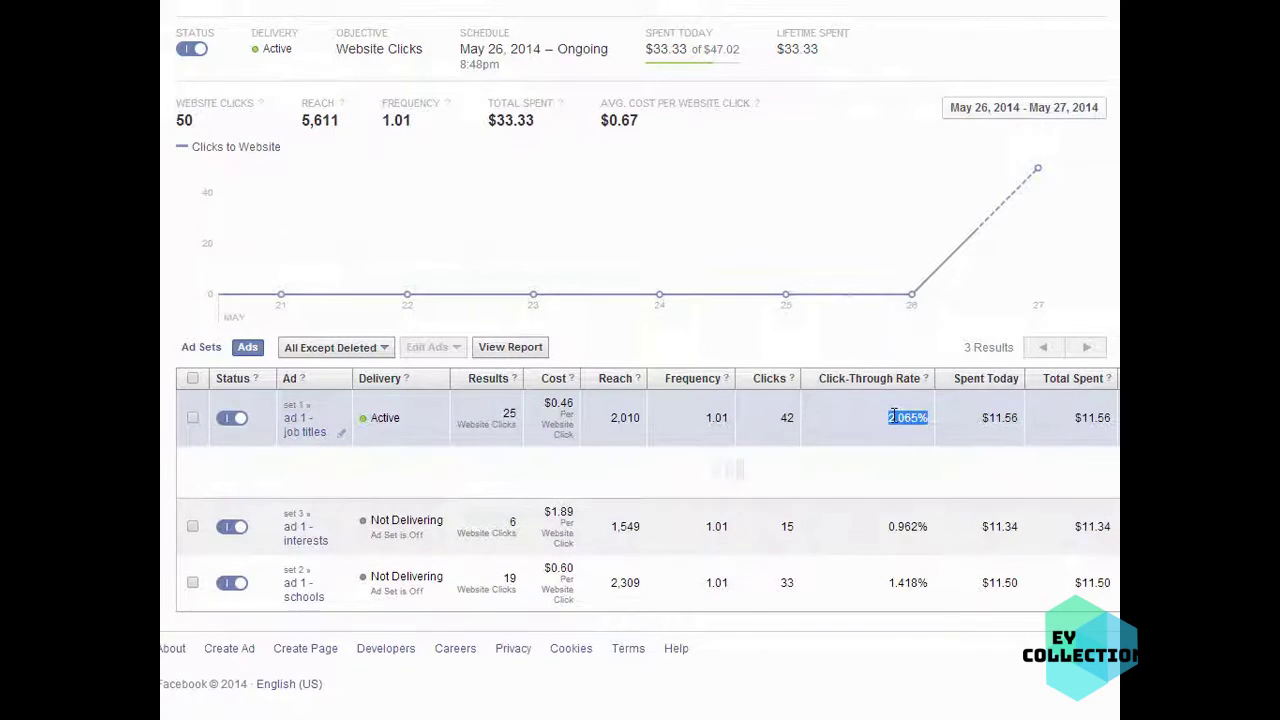
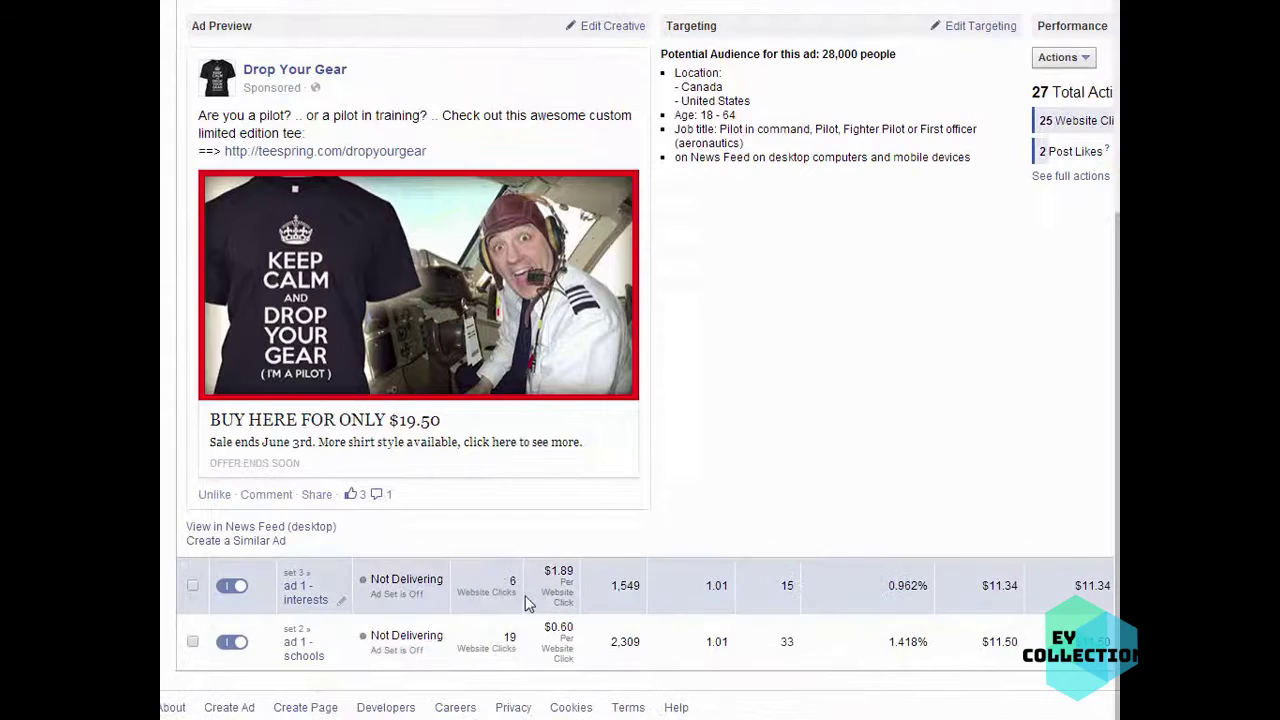
left_click(826, 575)
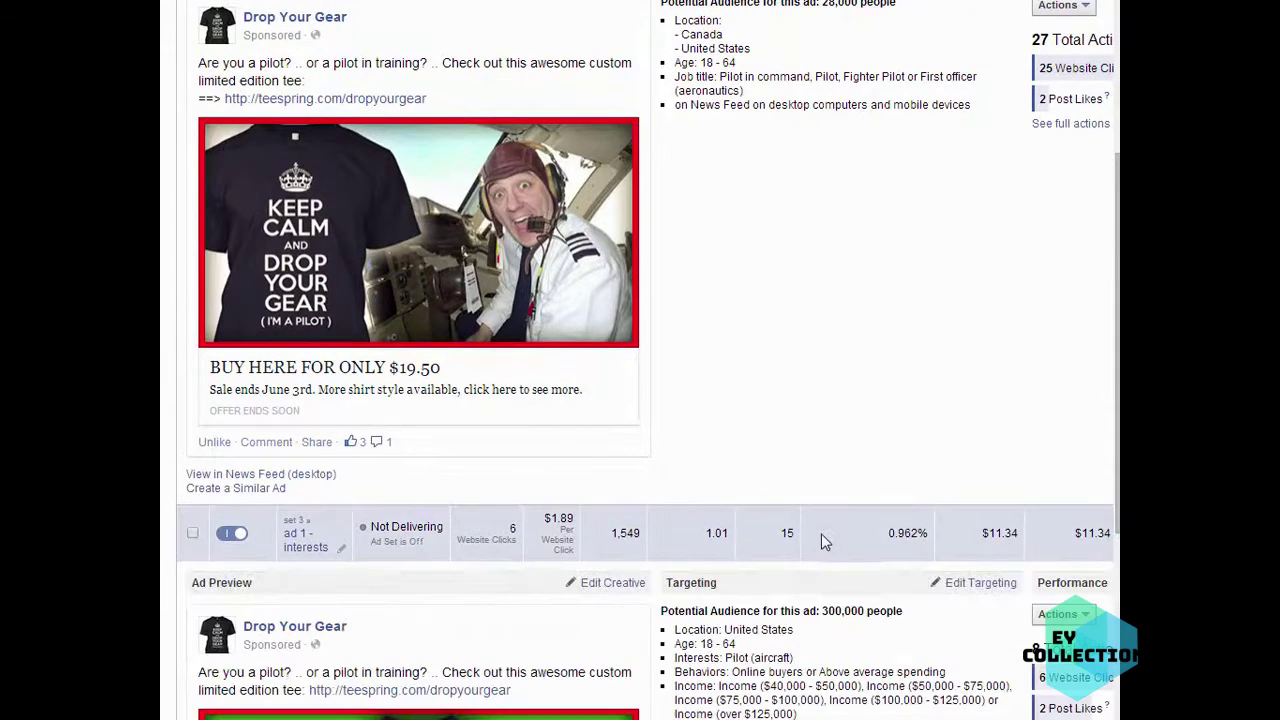
scroll(821, 533, "down", 5)
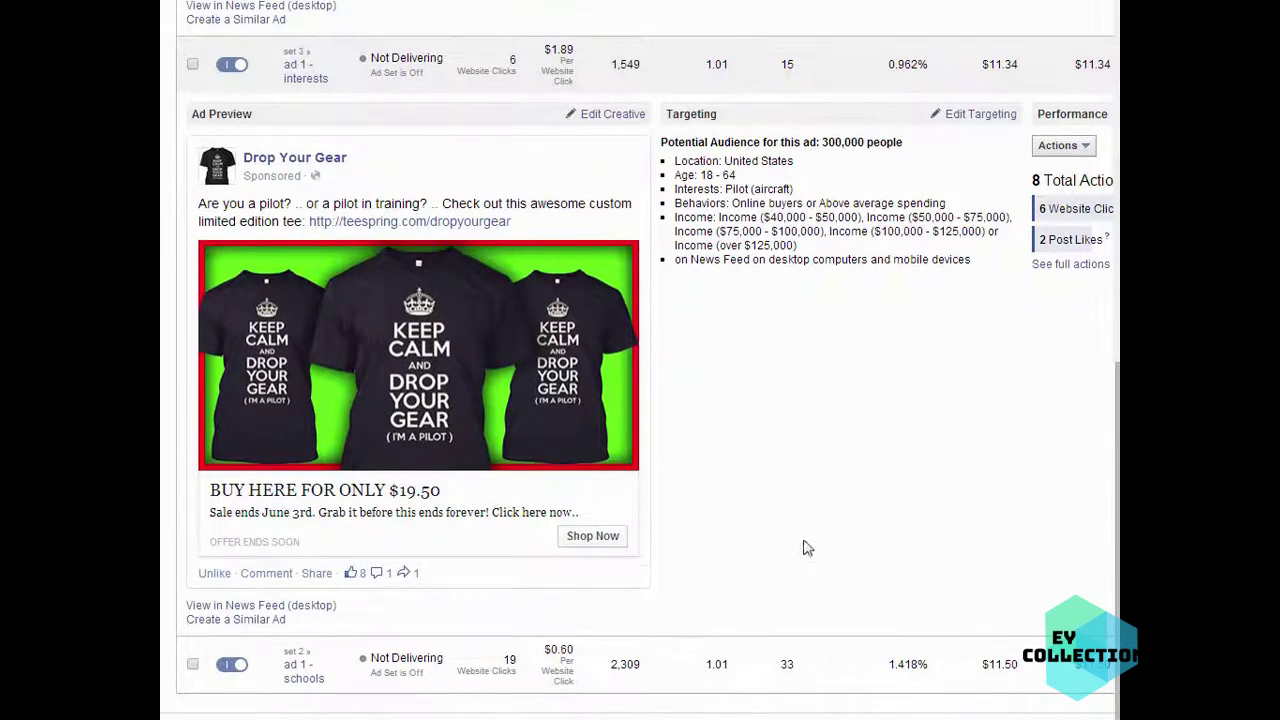
Expand the schools ad to review its preview and targeting, and return to the job titles ad and campaign totals
scroll(790, 600, "down", 1)
left_click(783, 640)
scroll(850, 520, "down", 1)
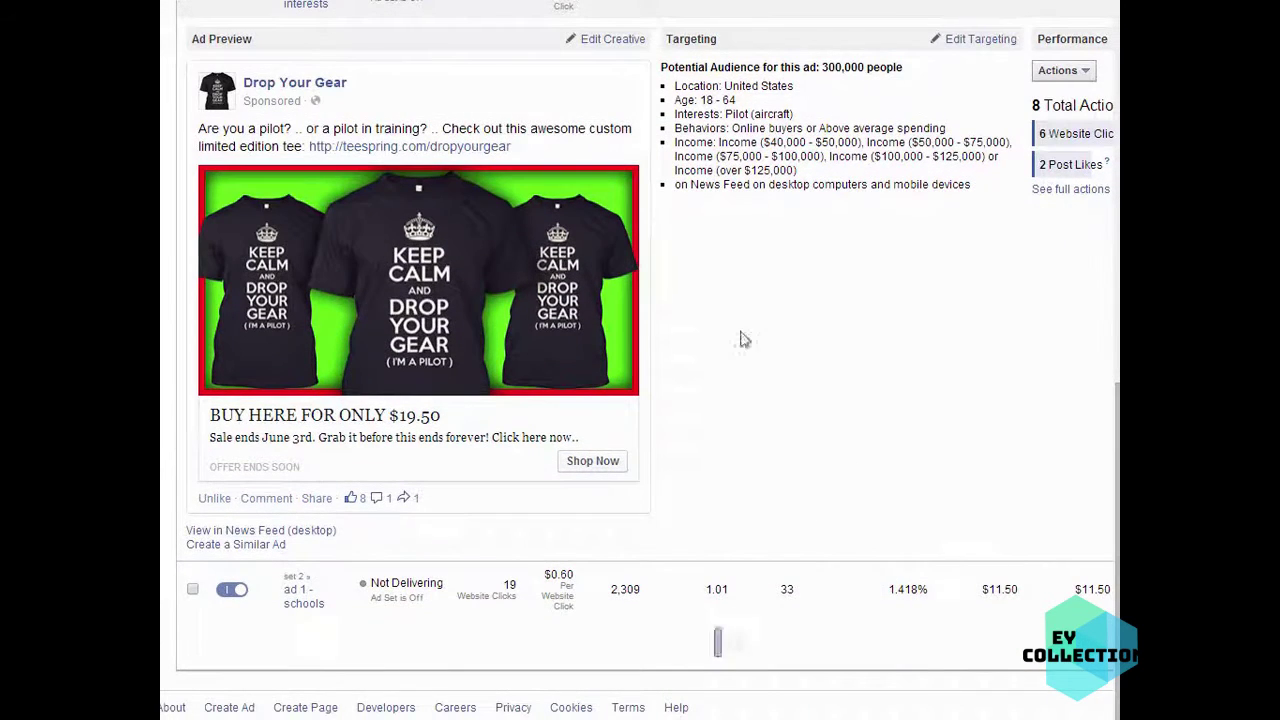
scroll(810, 405, "down", 5)
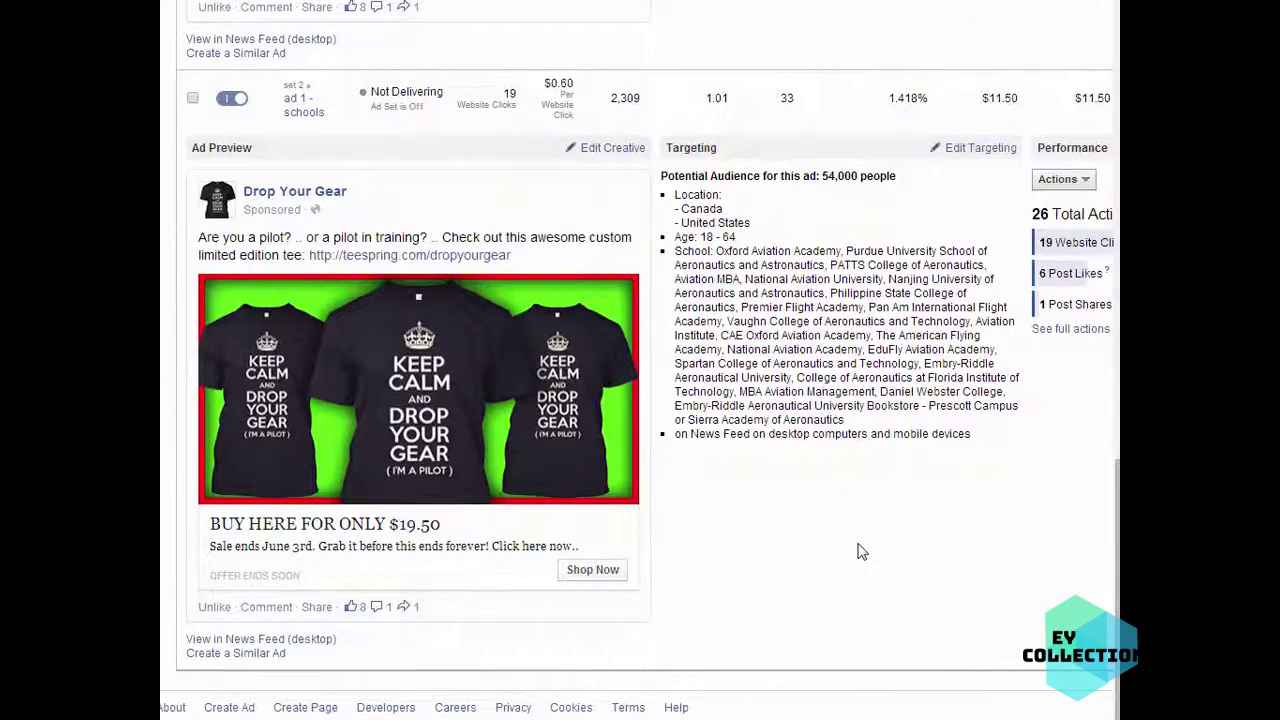
scroll(857, 549, "up", 2)
scroll(857, 549, "up", 15)
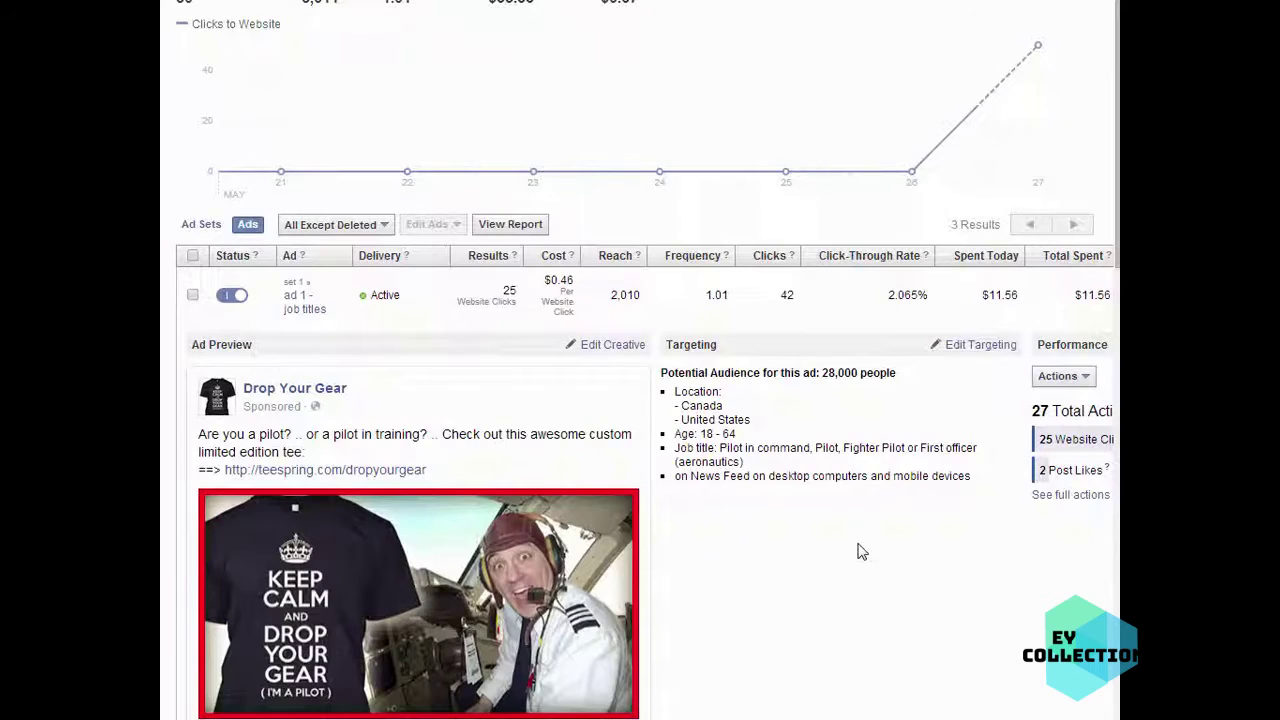
scroll(862, 552, "up", 1)
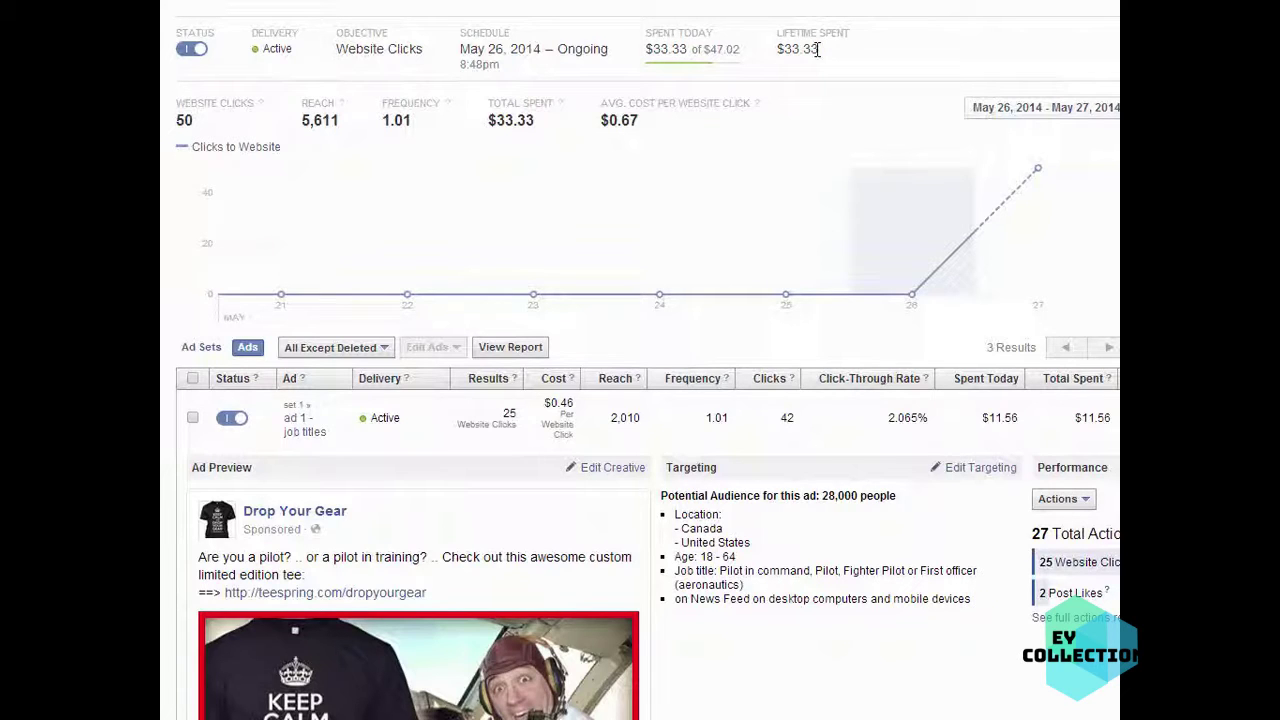
Finish reviewing the job titles and interests ads, and open the CA, US - 18-64 ad set in the Drop Your Gear - Post Engagement campaign
left_click(626, 465)
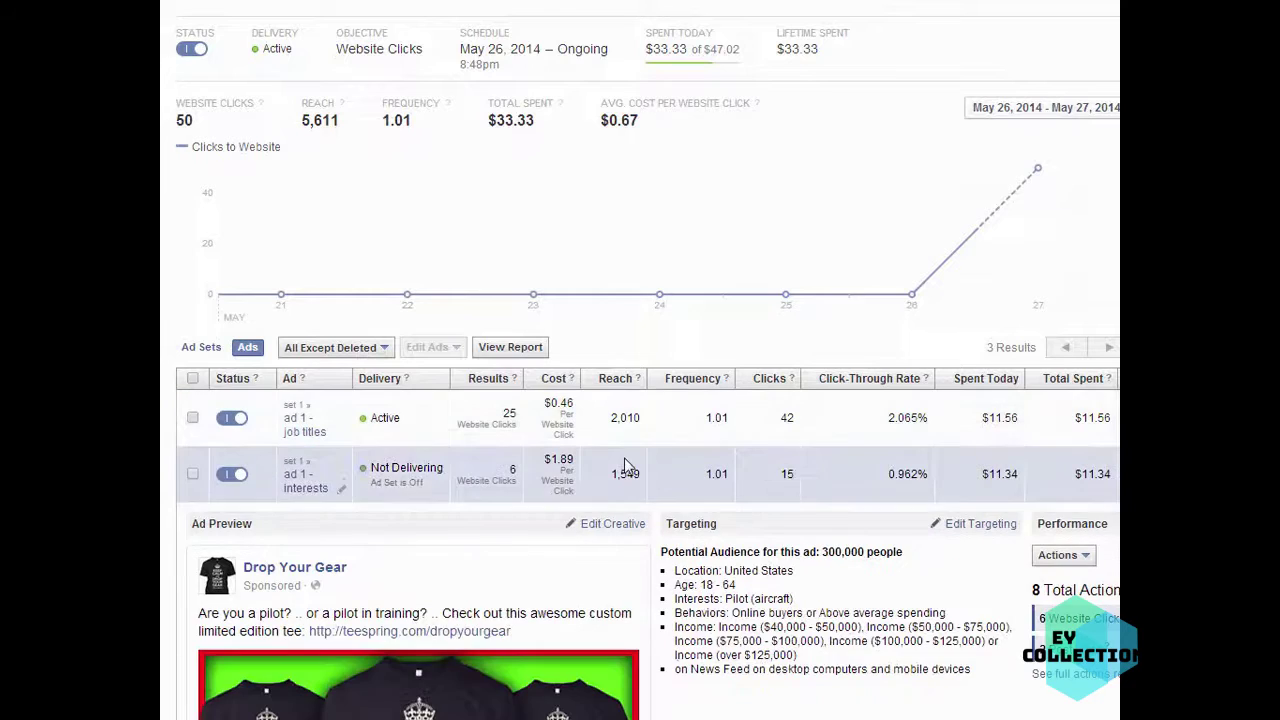
left_click(775, 529)
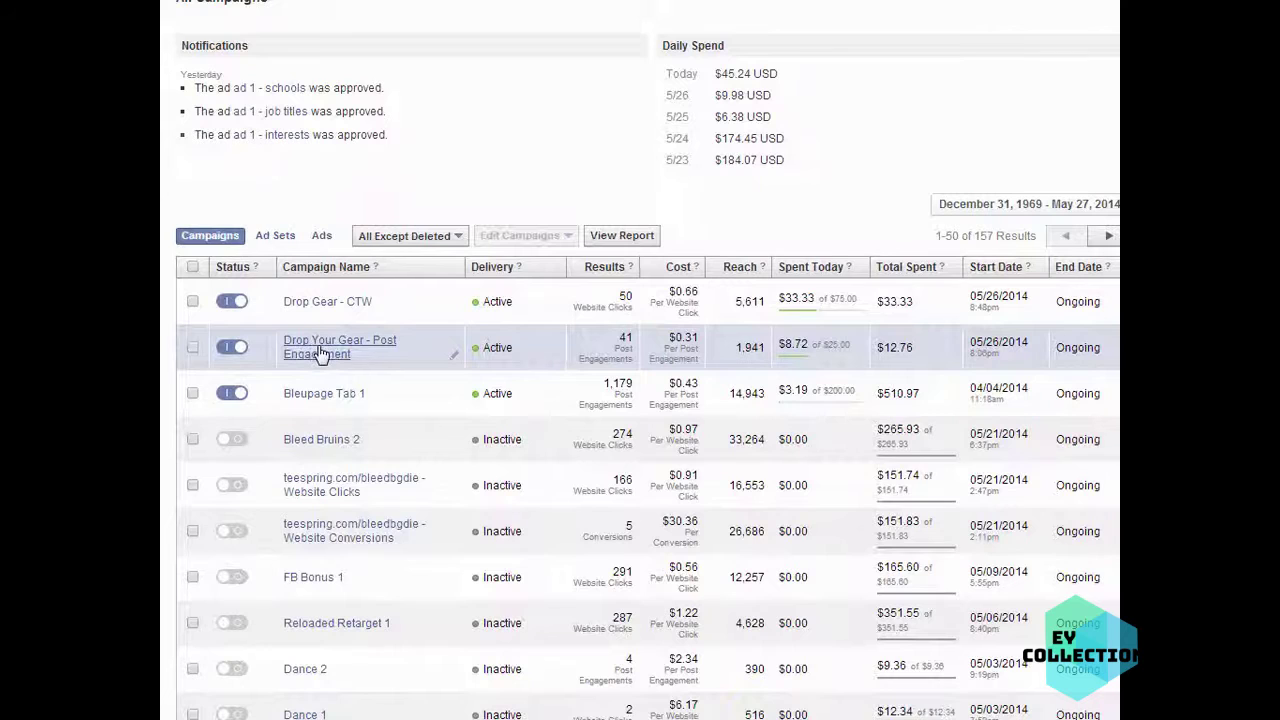
left_click(738, 333)
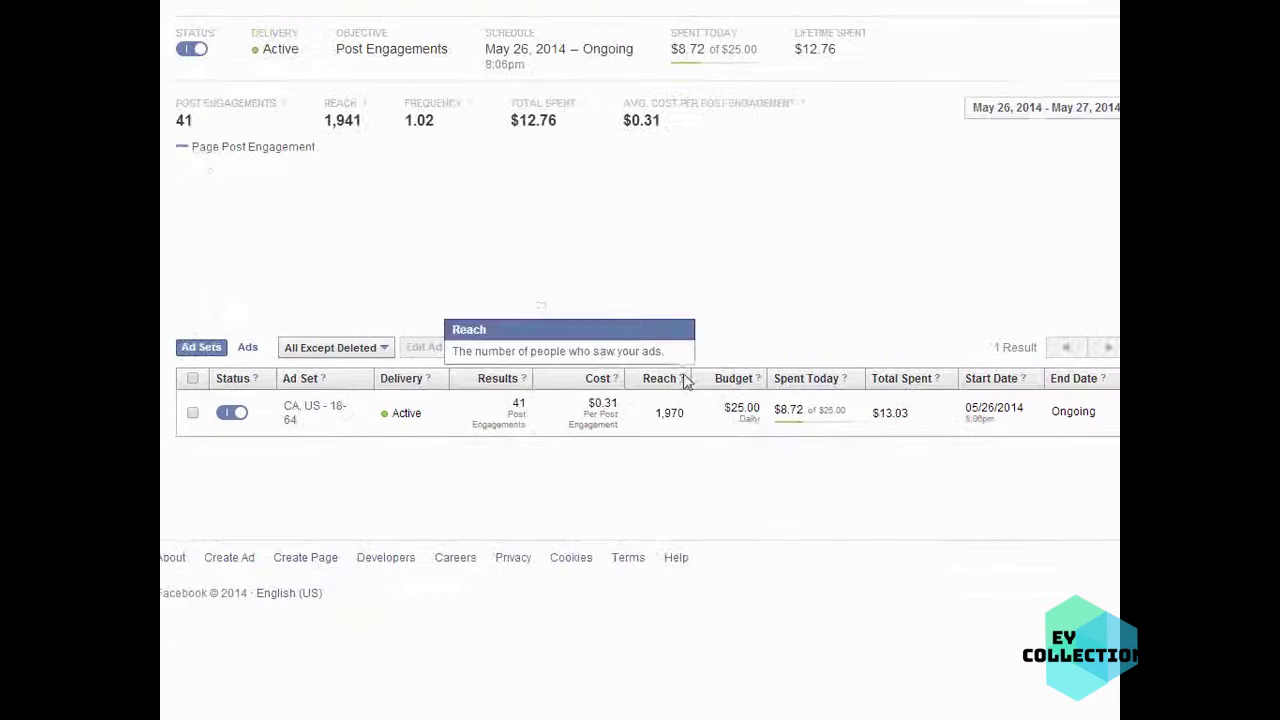
left_click(357, 424)
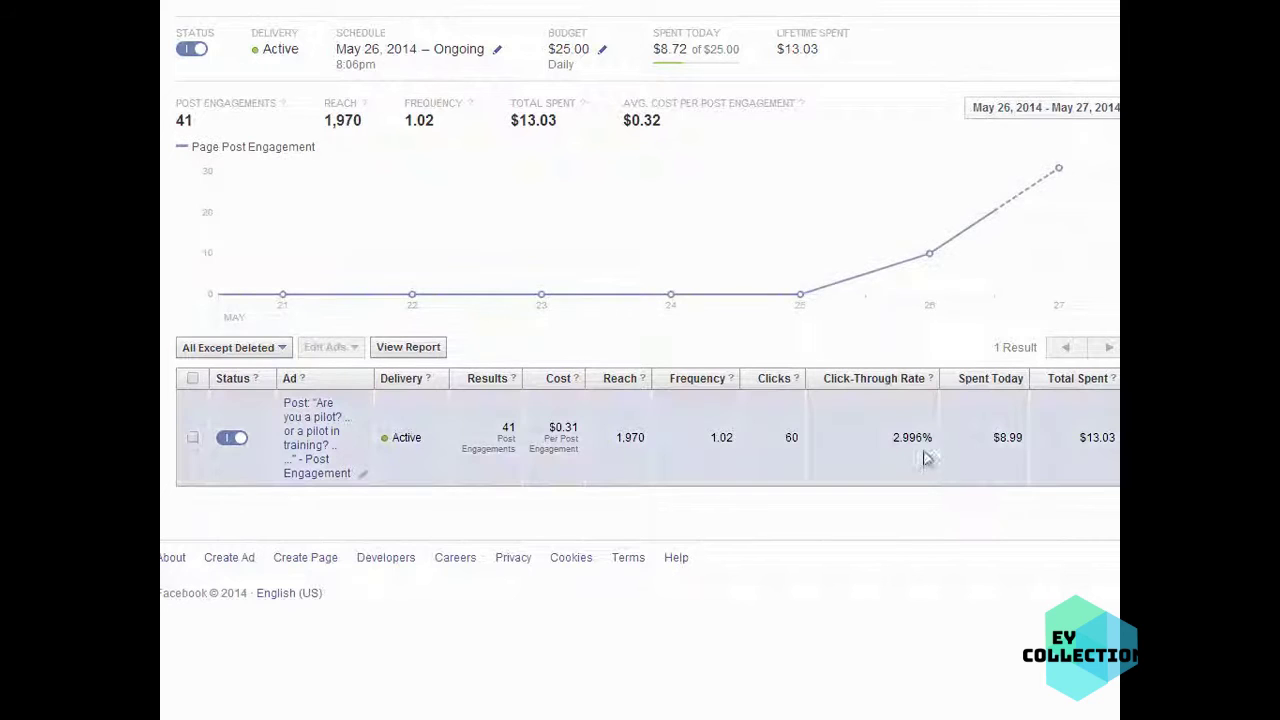
Expand the post engagement ad to review its click-through rate, preview, targeting and action counts, and collapse its details
left_click_drag(932, 437, 899, 432)
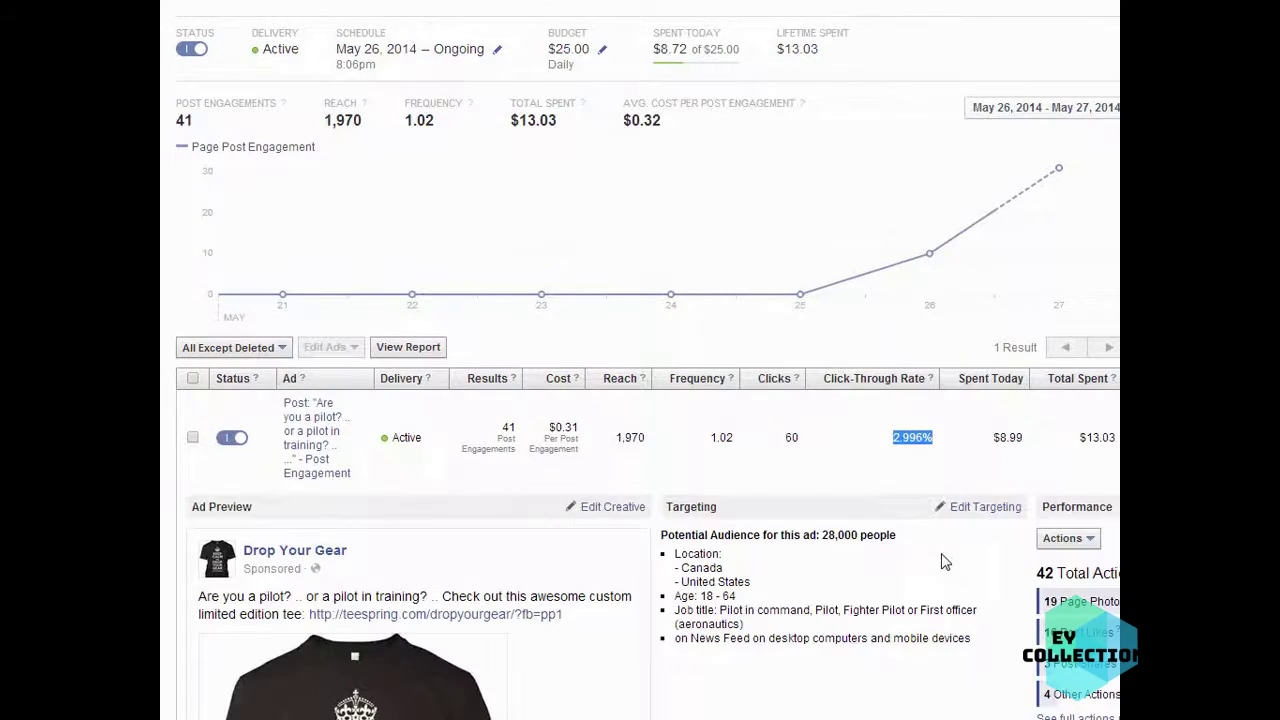
scroll(900, 620, "down", 4)
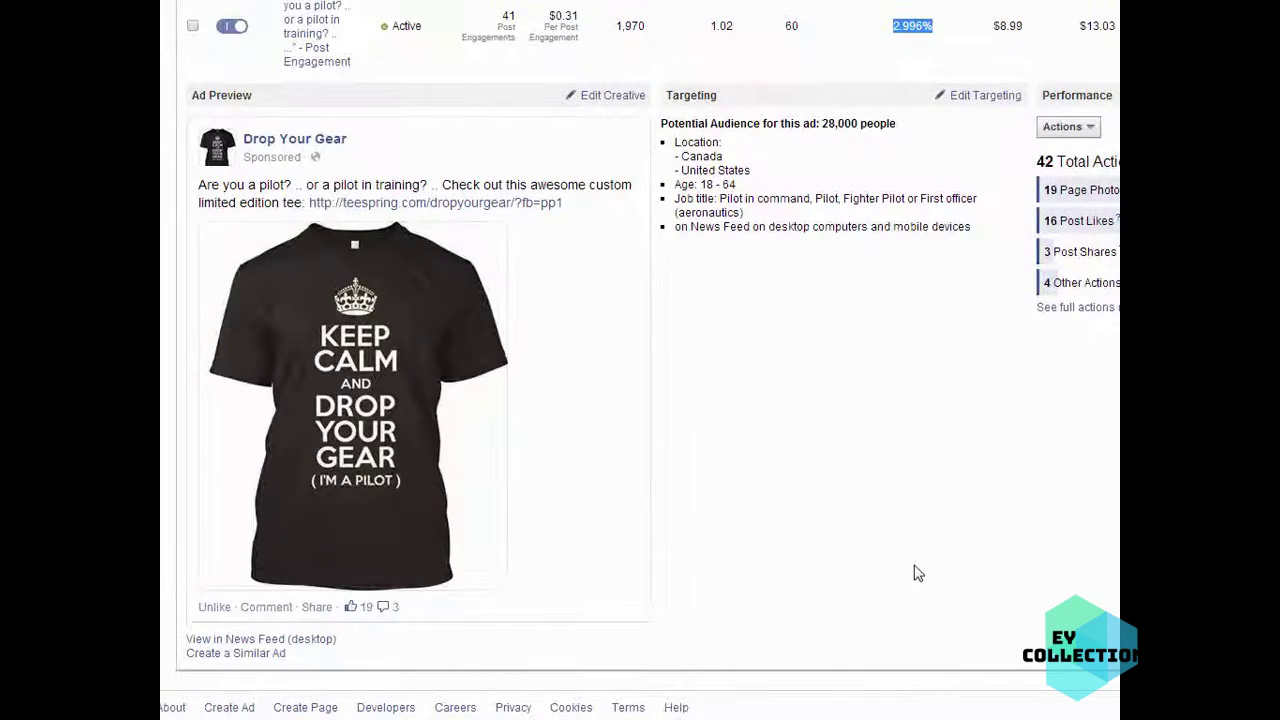
scroll(918, 573, "up", 4)
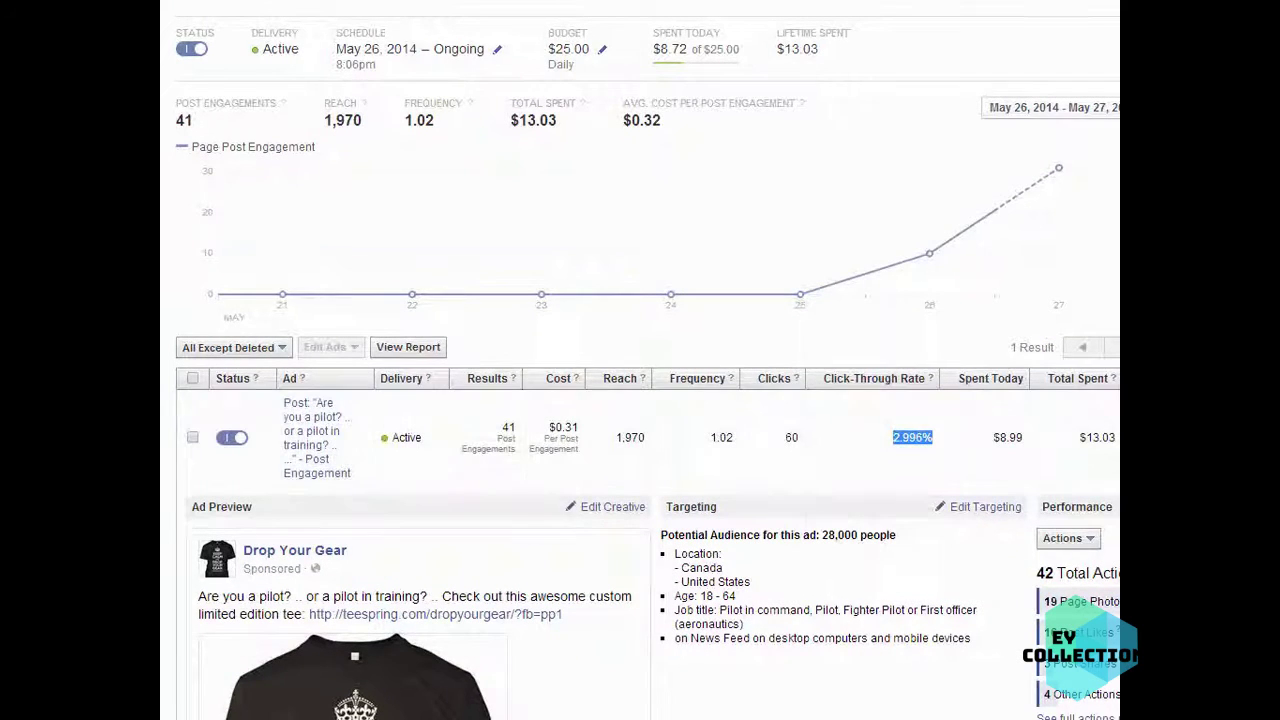
scroll(640, 360, "right", 3)
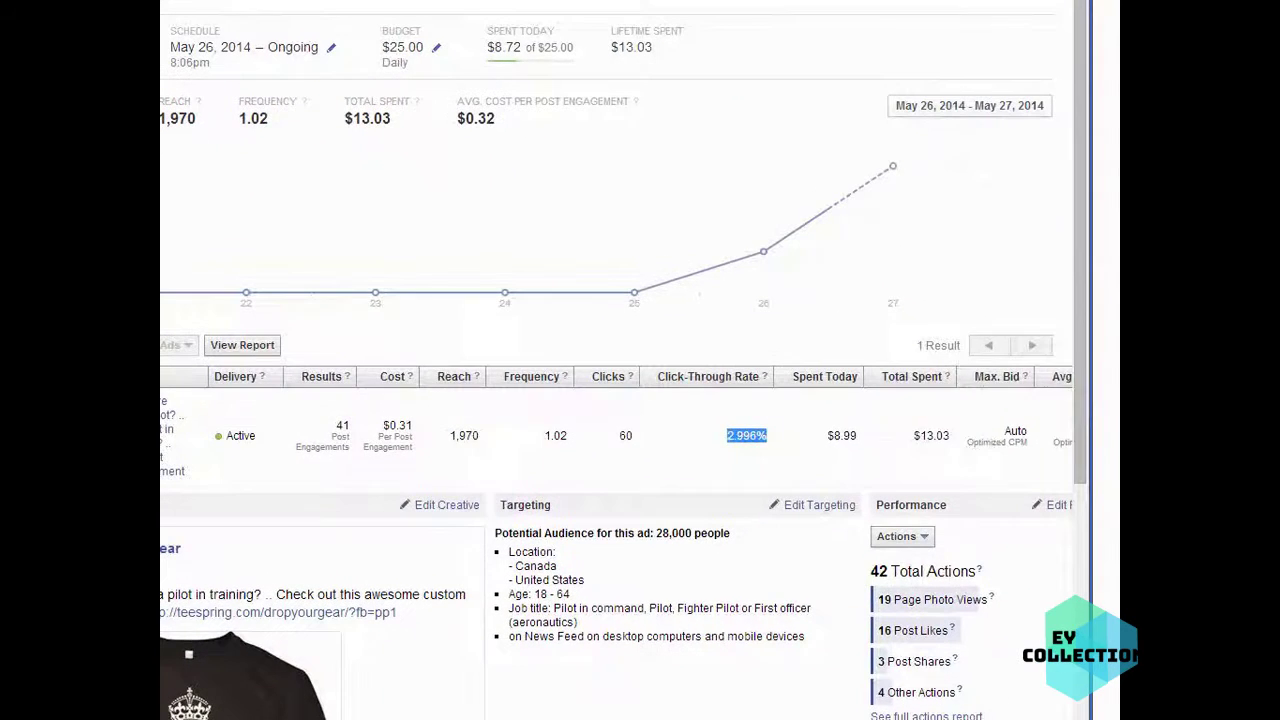
left_click(945, 430)
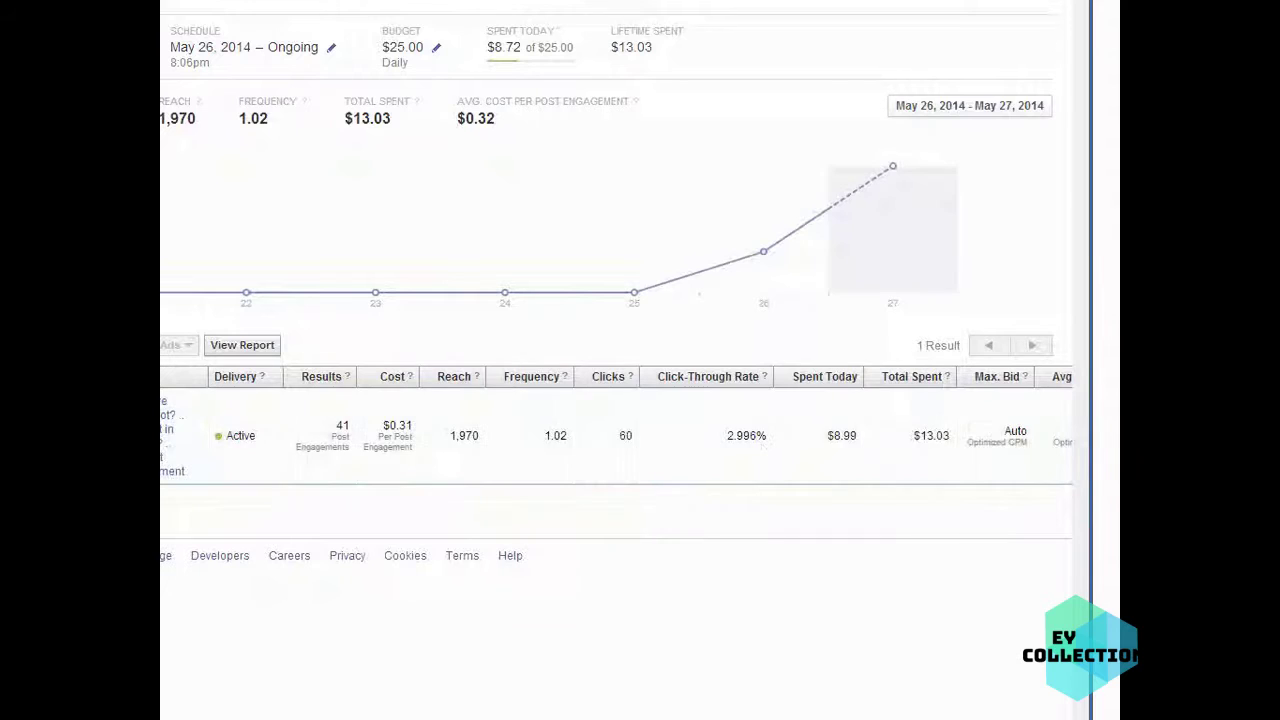
scroll(870, 230, "left", 2)
scroll(955, 230, "left", 1)
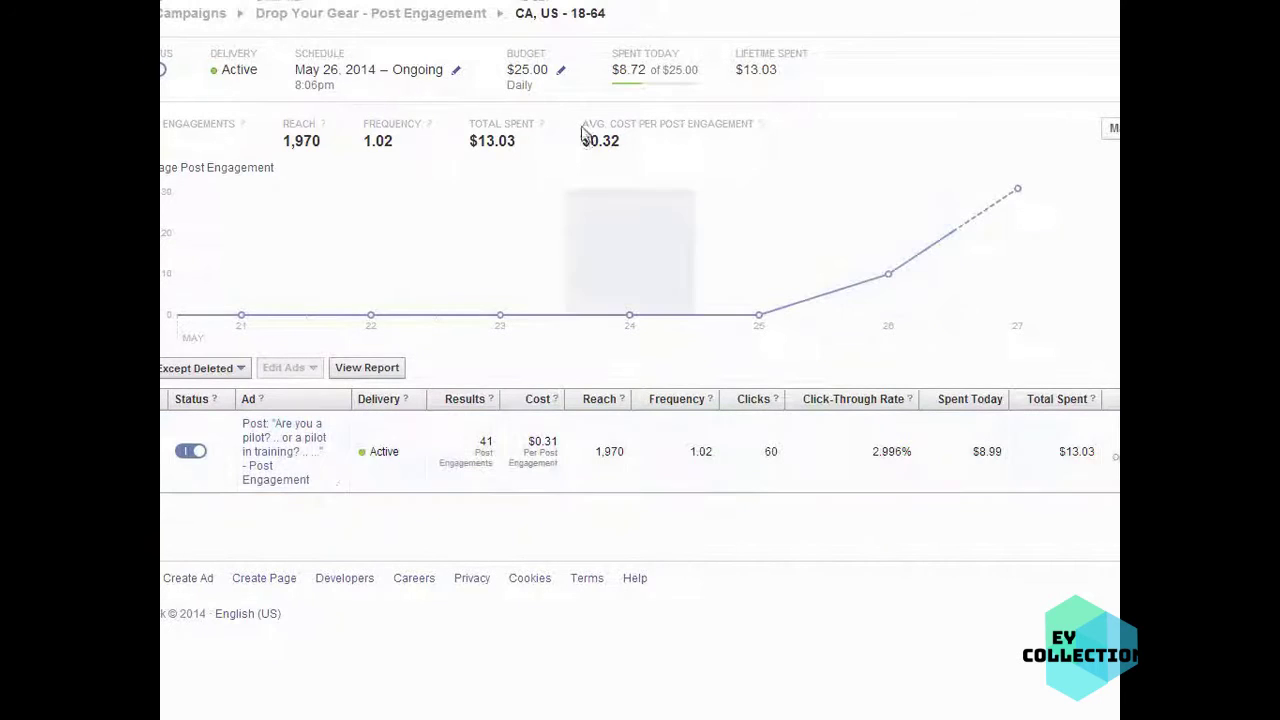
left_click(561, 72)
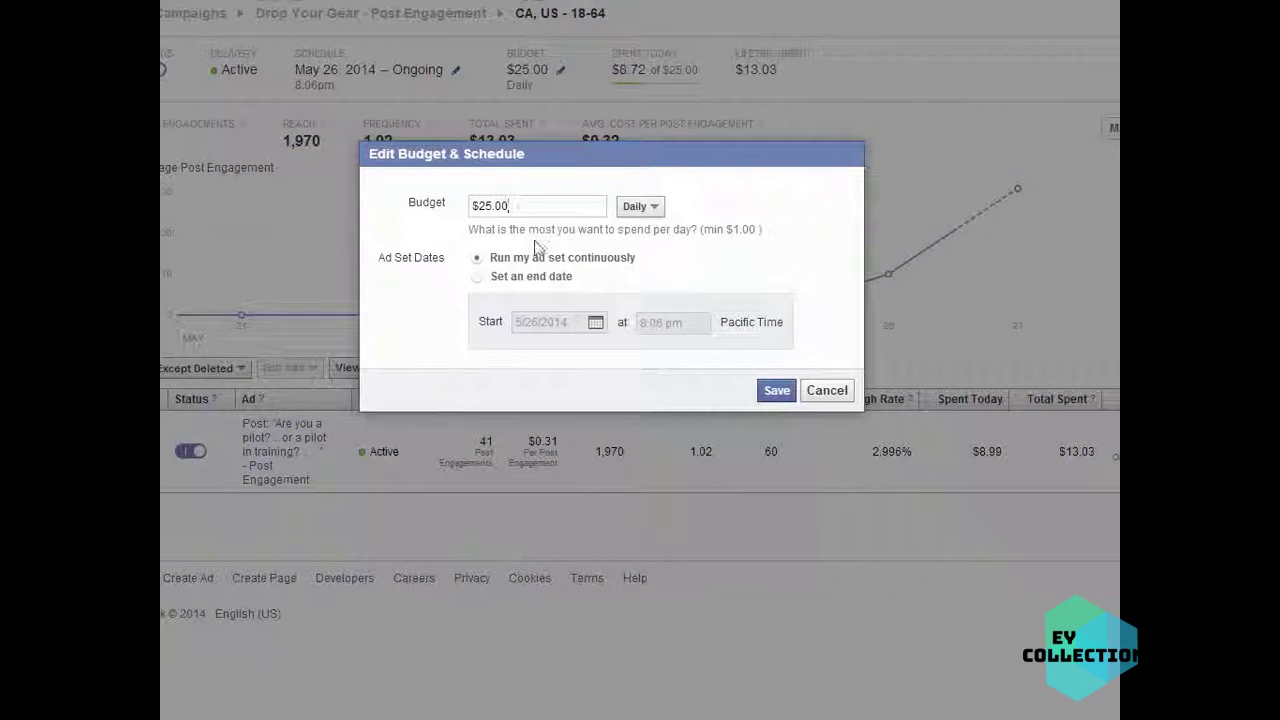
double_click(490, 206)
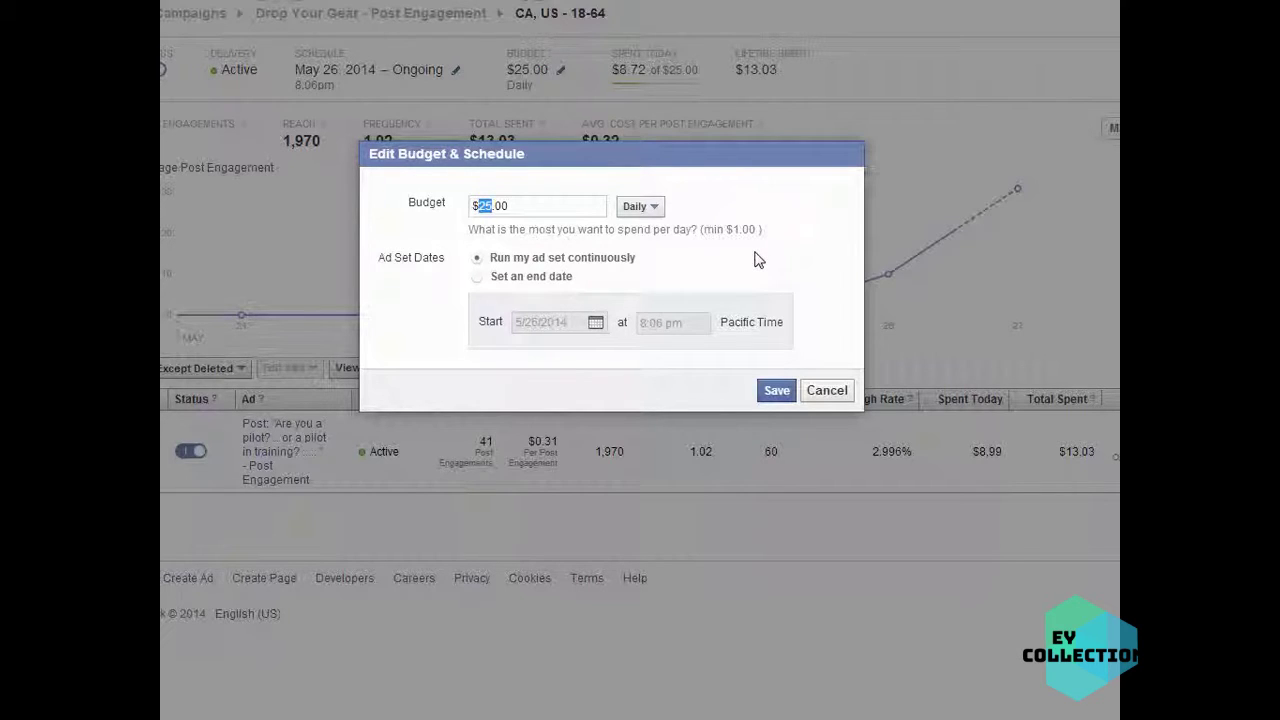
left_click(827, 391)
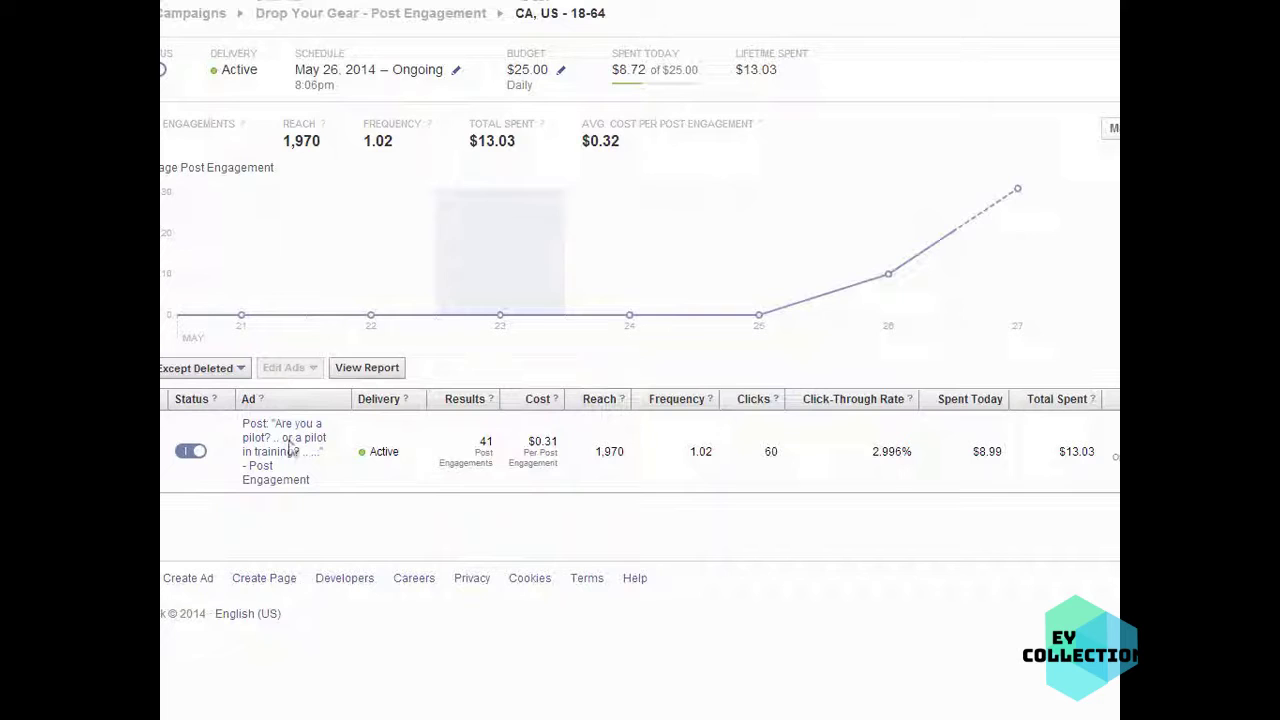
Return to the full campaign list and list only the active ads across all campaigns
key("alt+Left")
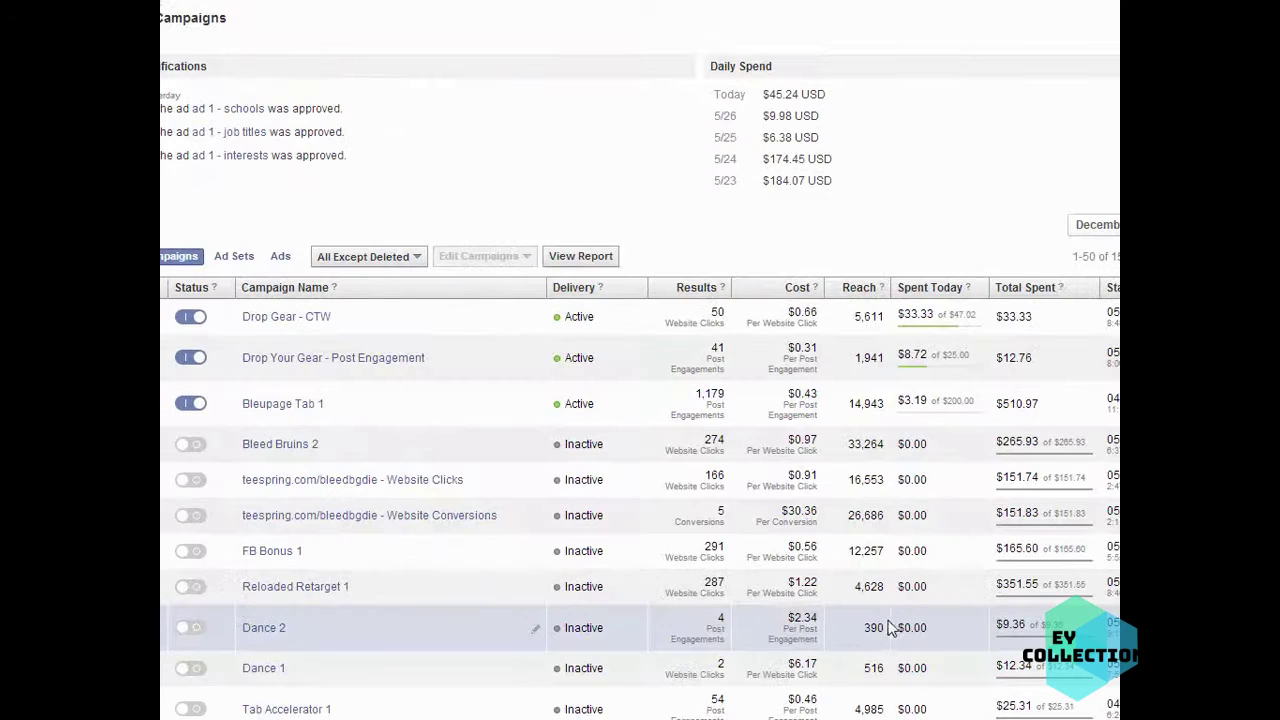
left_click(280, 258)
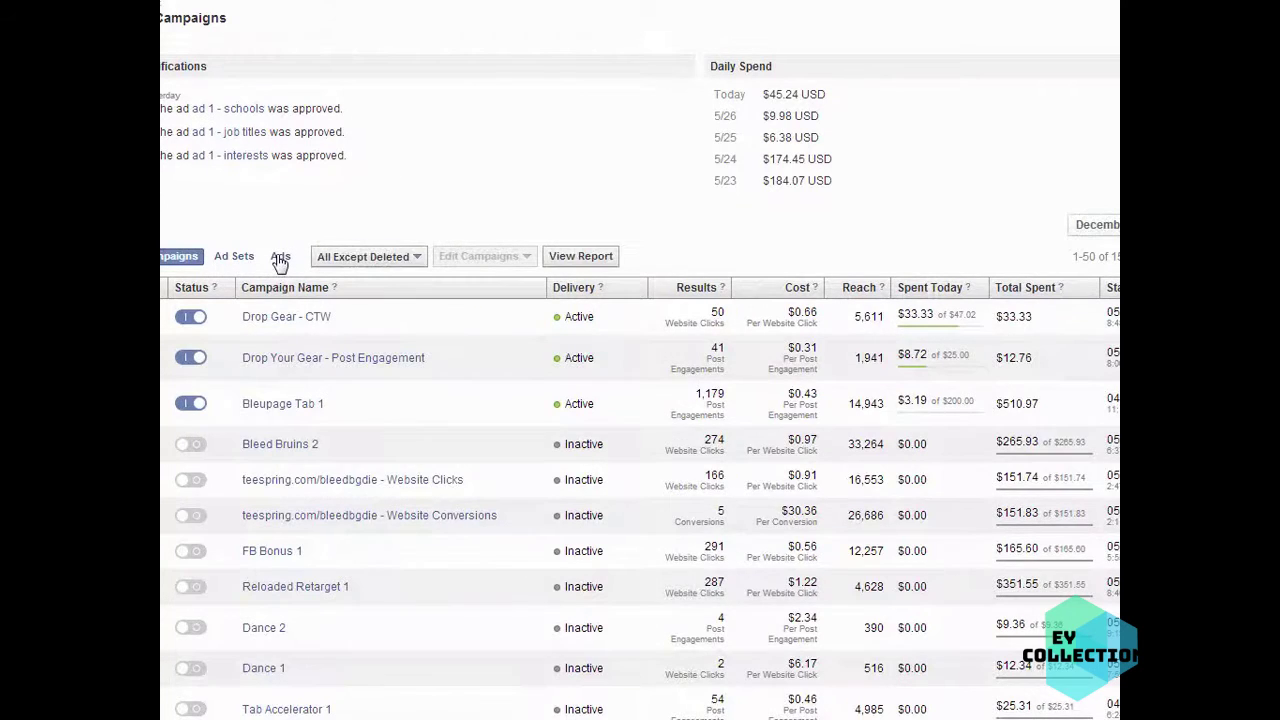
left_click(408, 259)
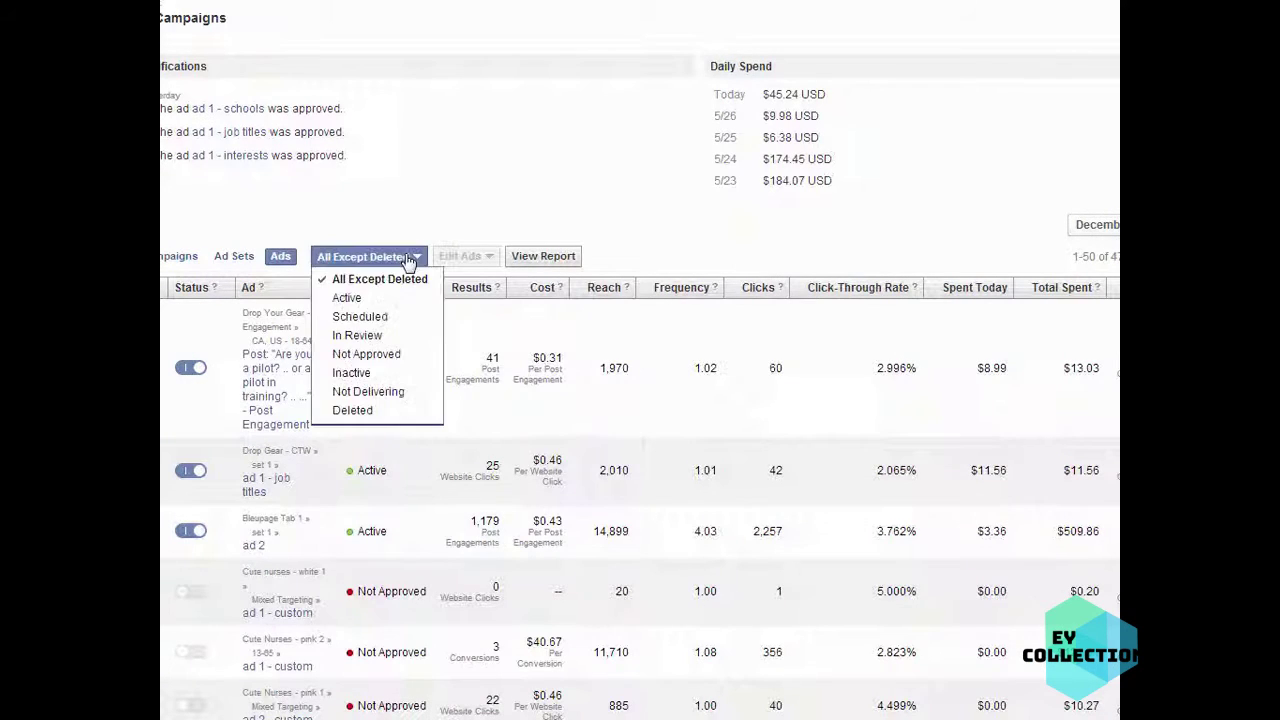
left_click(347, 298)
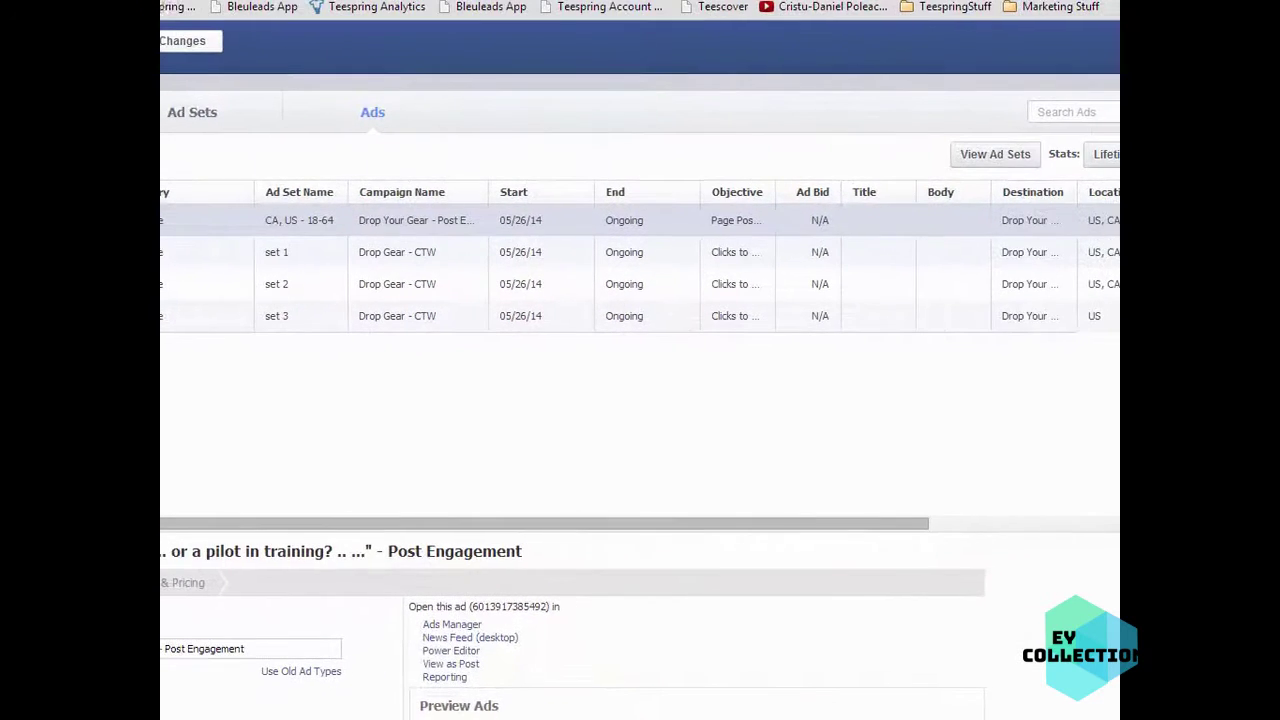
Switch to Power Editor and download the ad account's data for all campaigns from the start of time
left_click_drag(846, 531, 1114, 543)
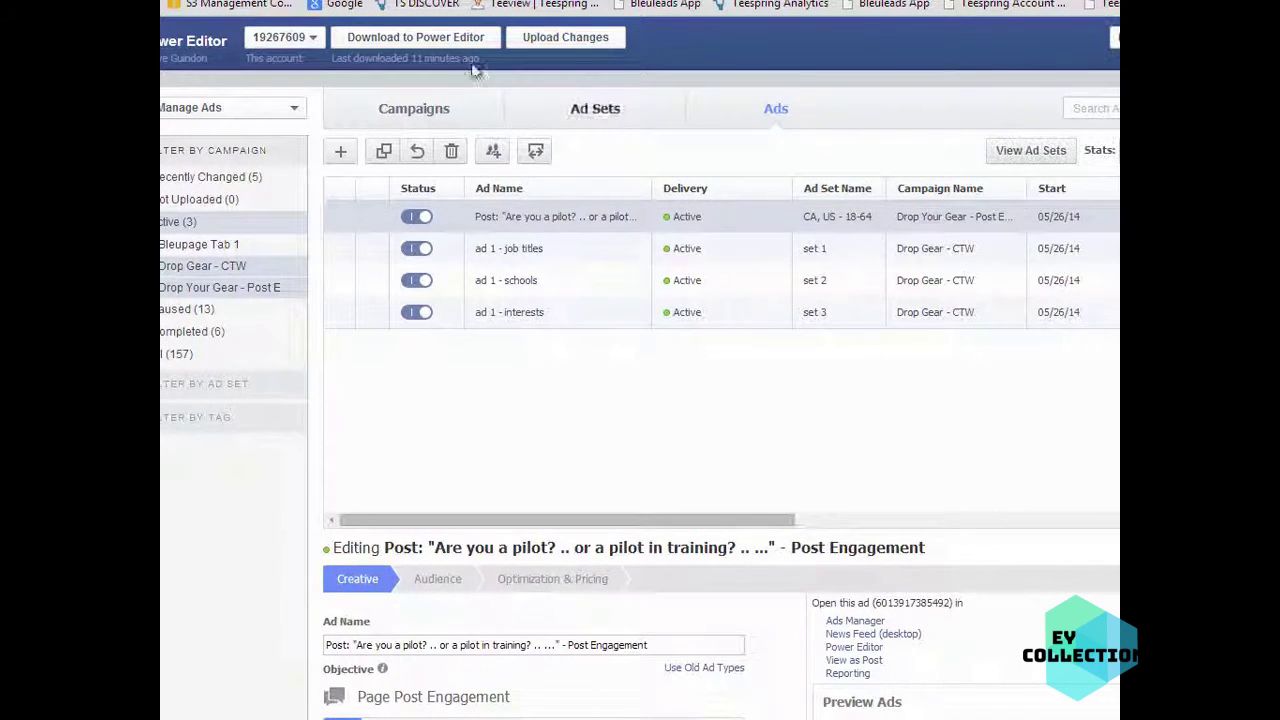
left_click(433, 42)
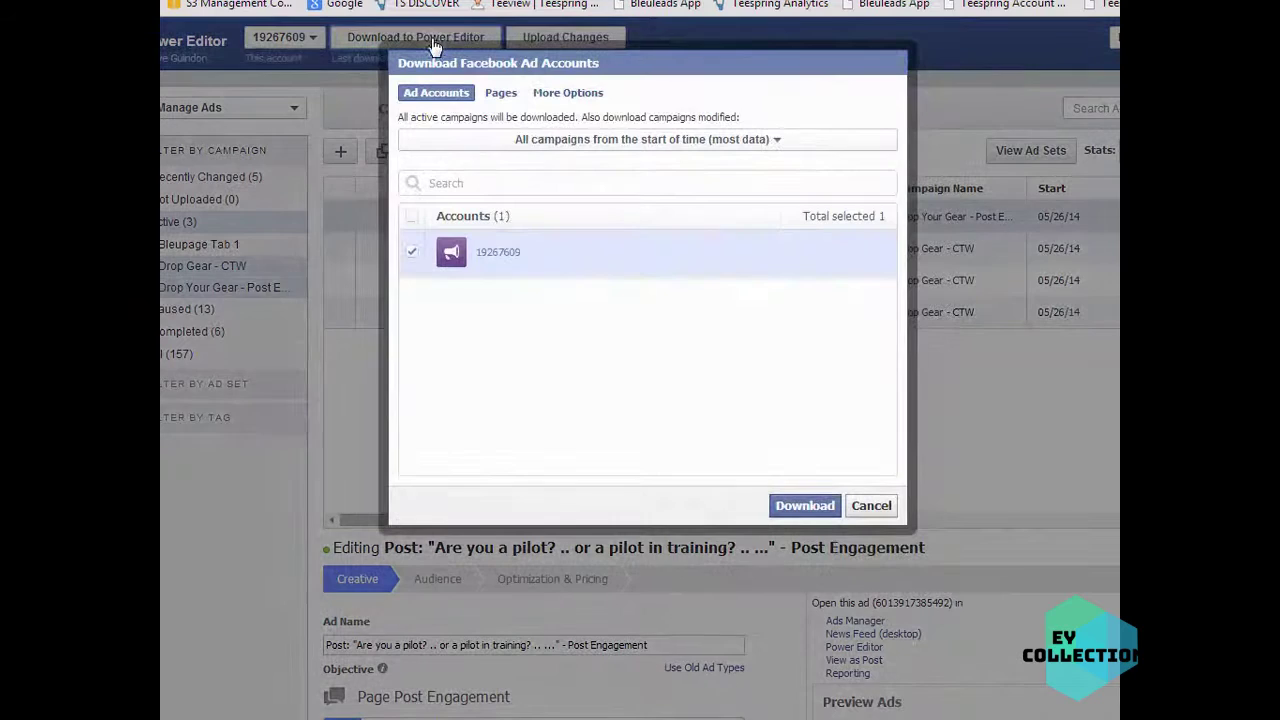
left_click(607, 251)
left_click(607, 251)
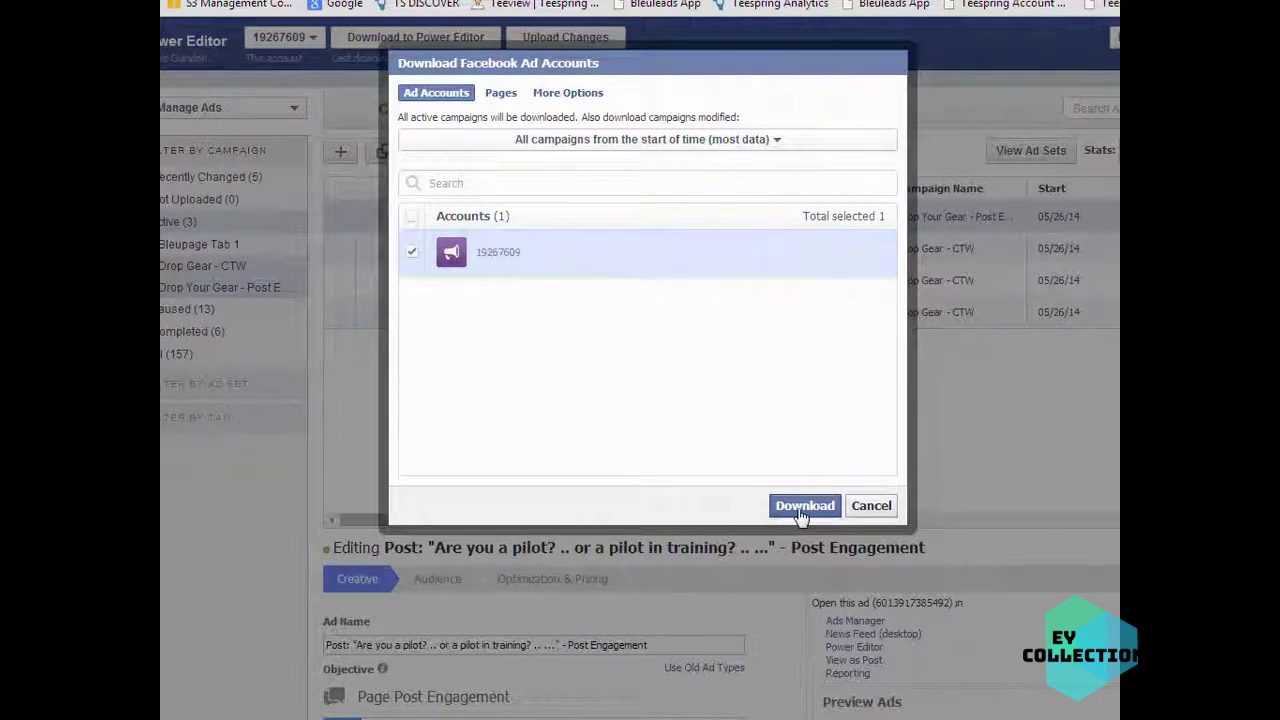
left_click(803, 507)
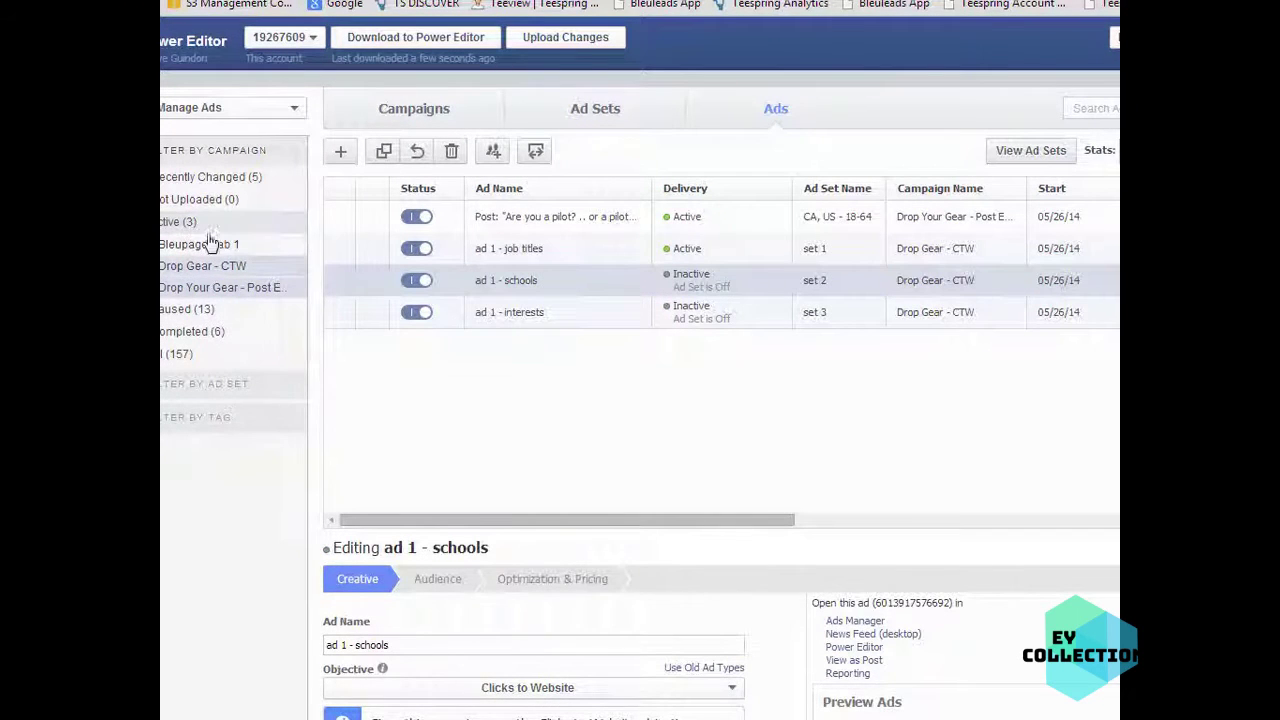
Filter the ads to the Drop Gear - CTW and Drop Your Gear - Post Engagement campaigns, sorted by average cost per click from lowest to highest
left_click(222, 268)
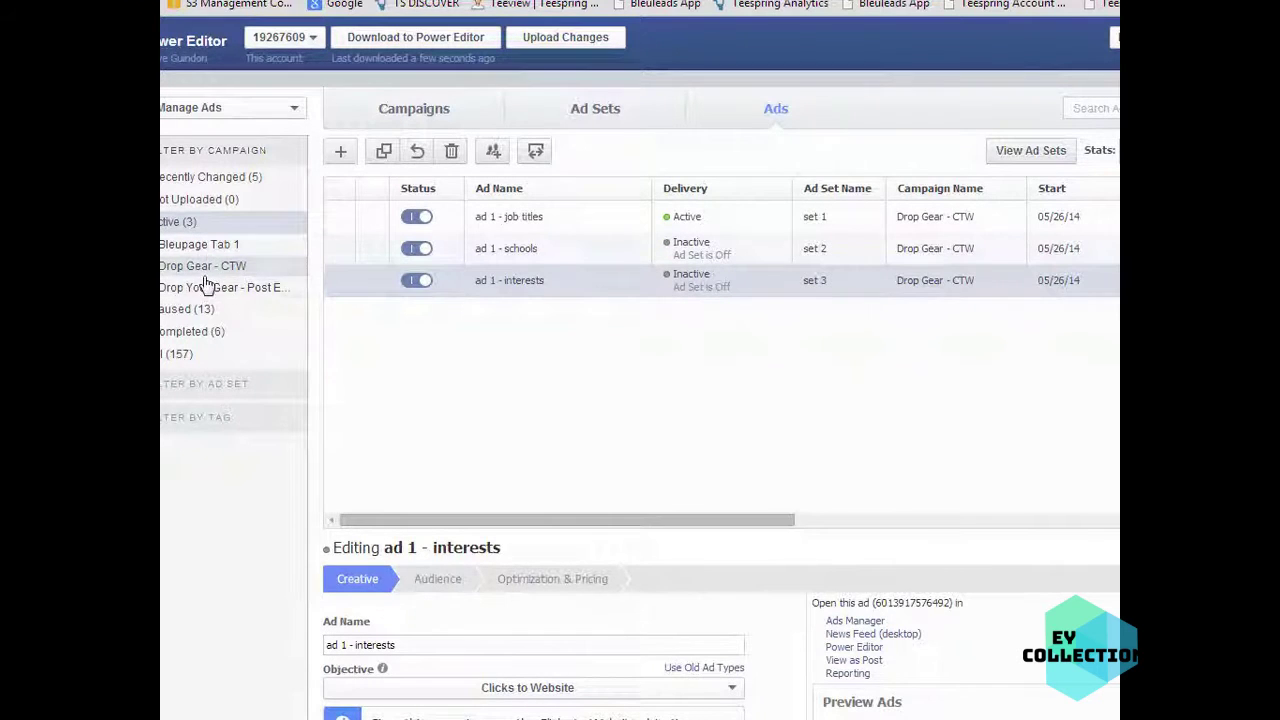
left_click(264, 292)
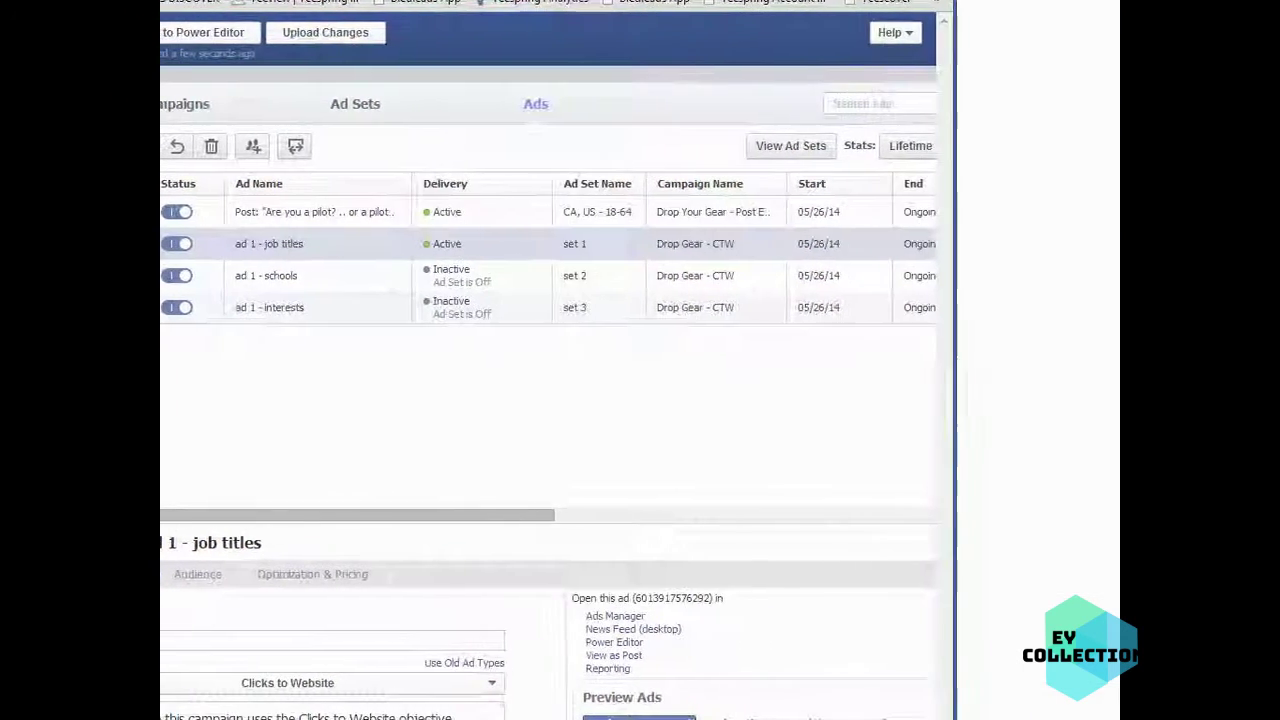
left_click_drag(951, 400, 1120, 480)
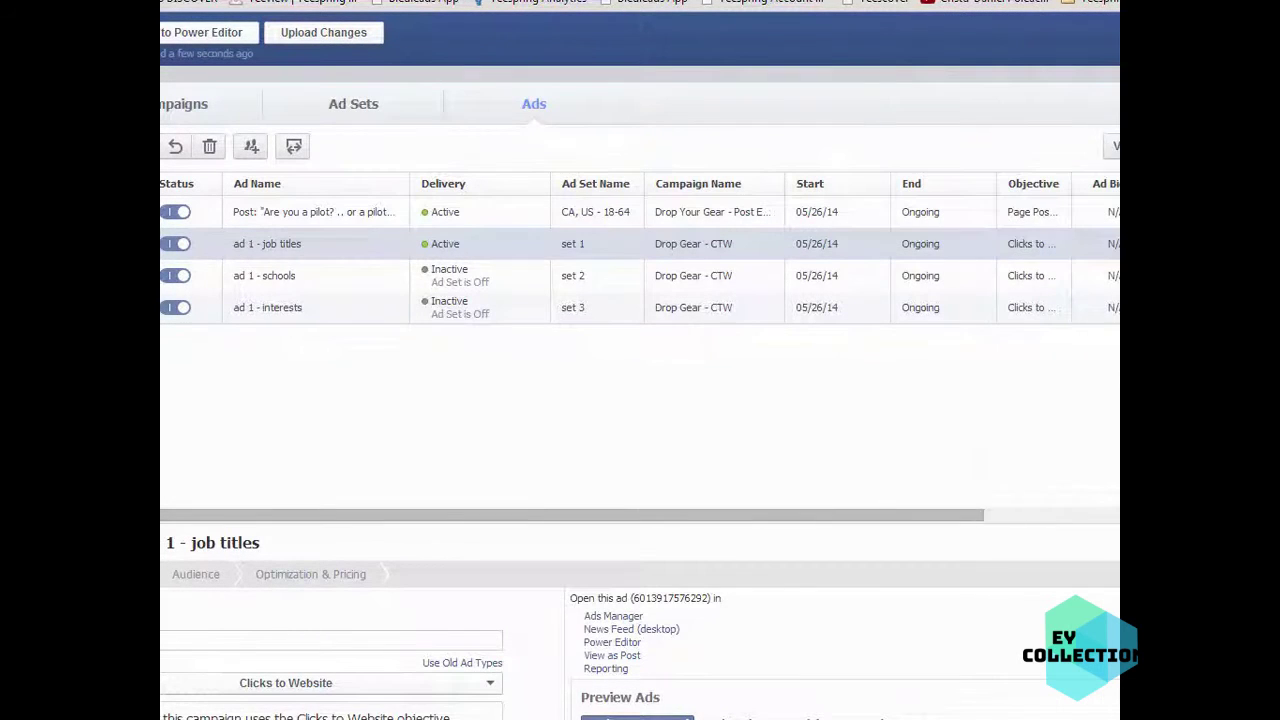
left_click_drag(1006, 520, 1235, 518)
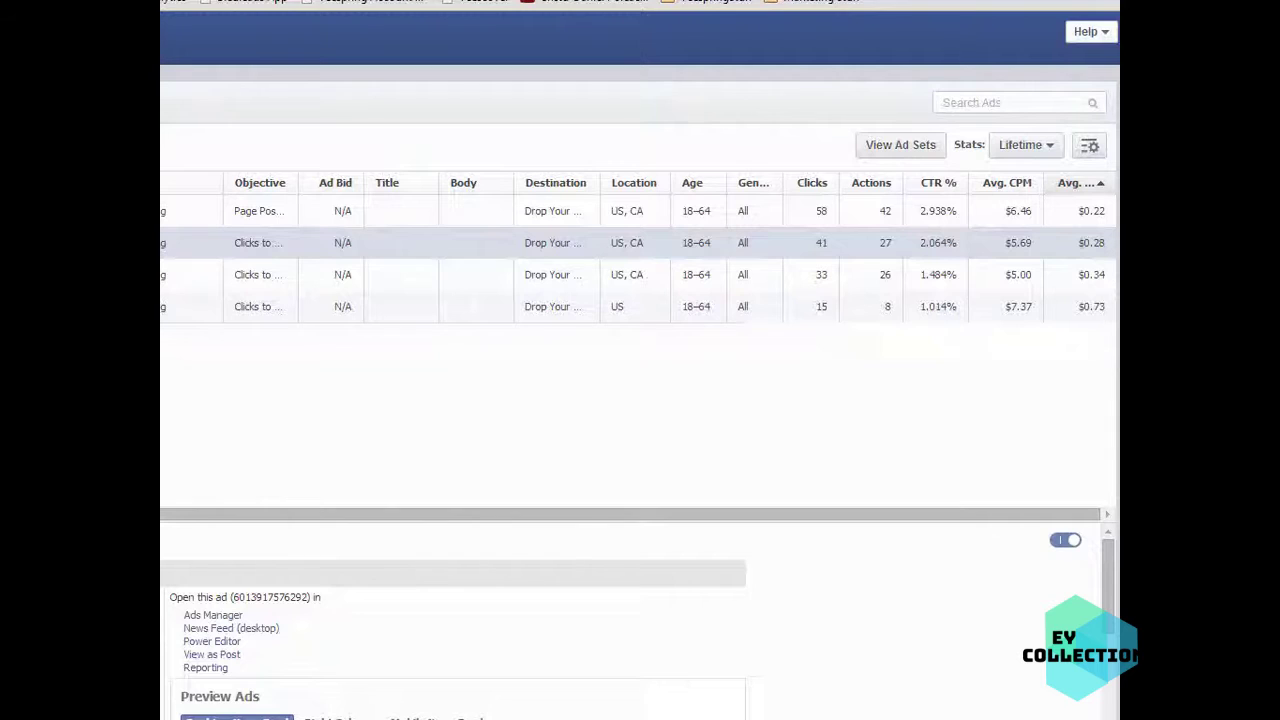
left_click(1074, 188)
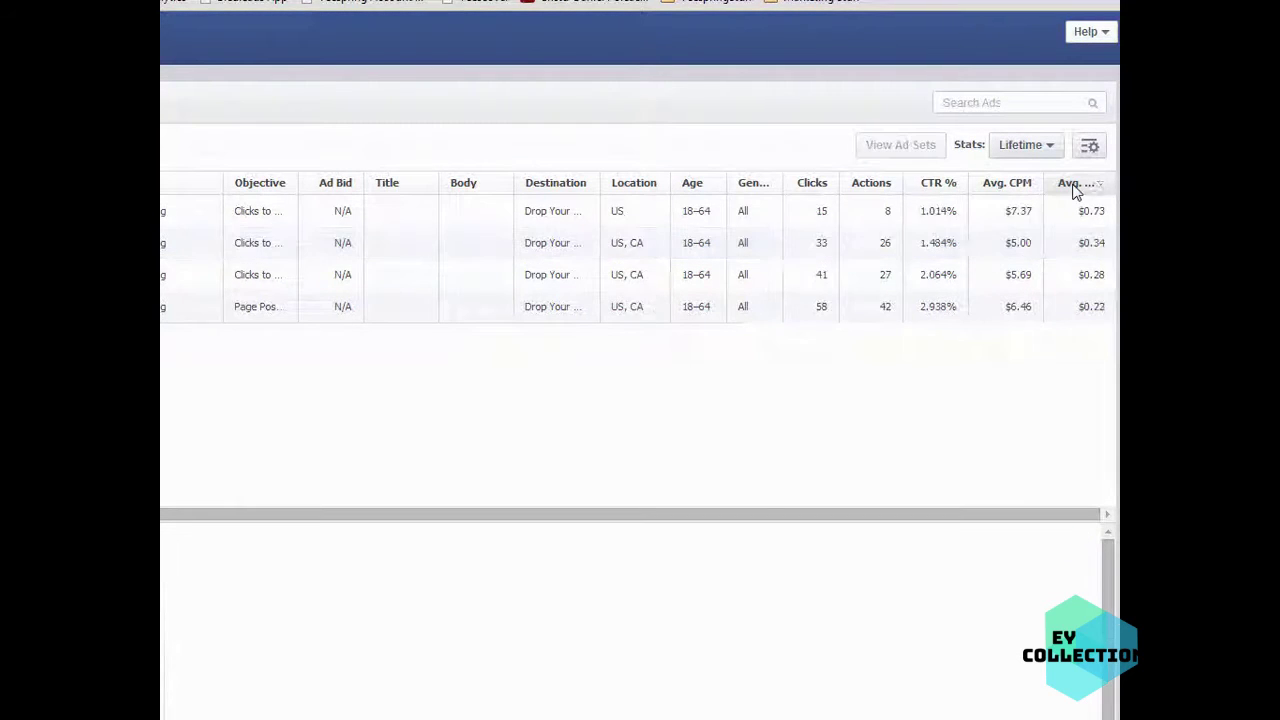
left_click(1074, 188)
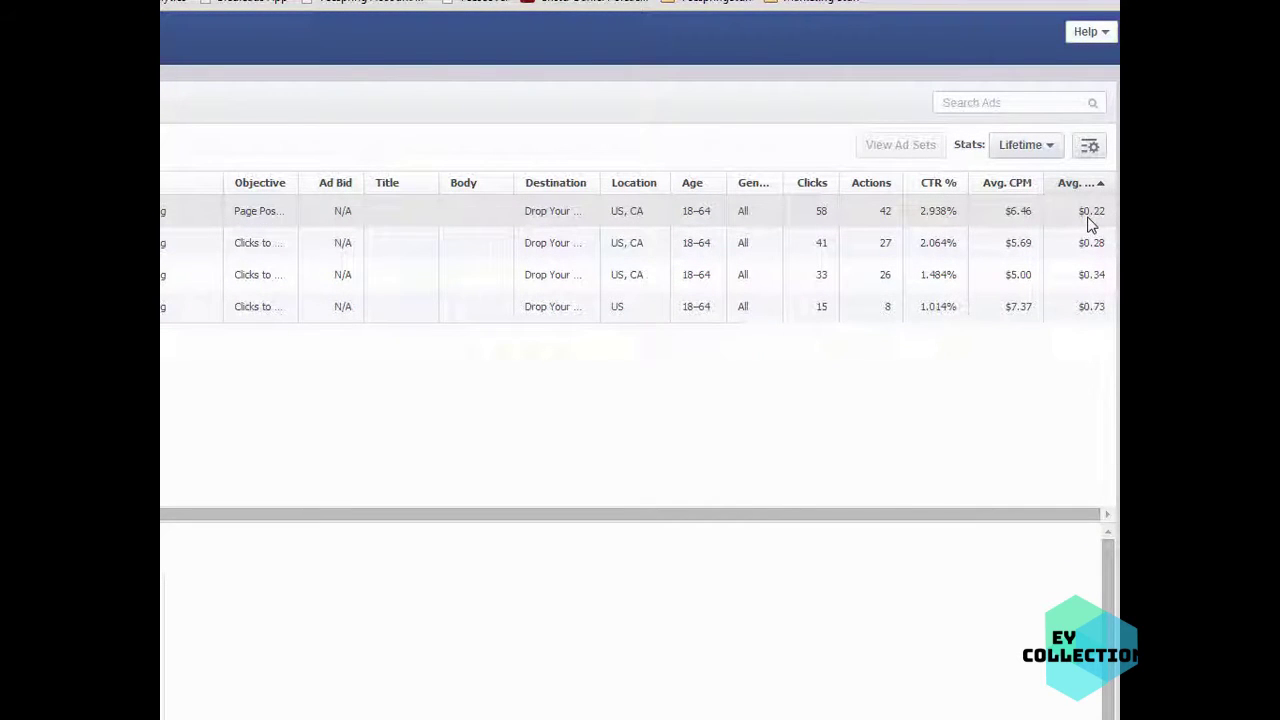
Select the post engagement ad and review its desktop preview, clicks, actions, click-through rate and average costs
left_click(936, 220)
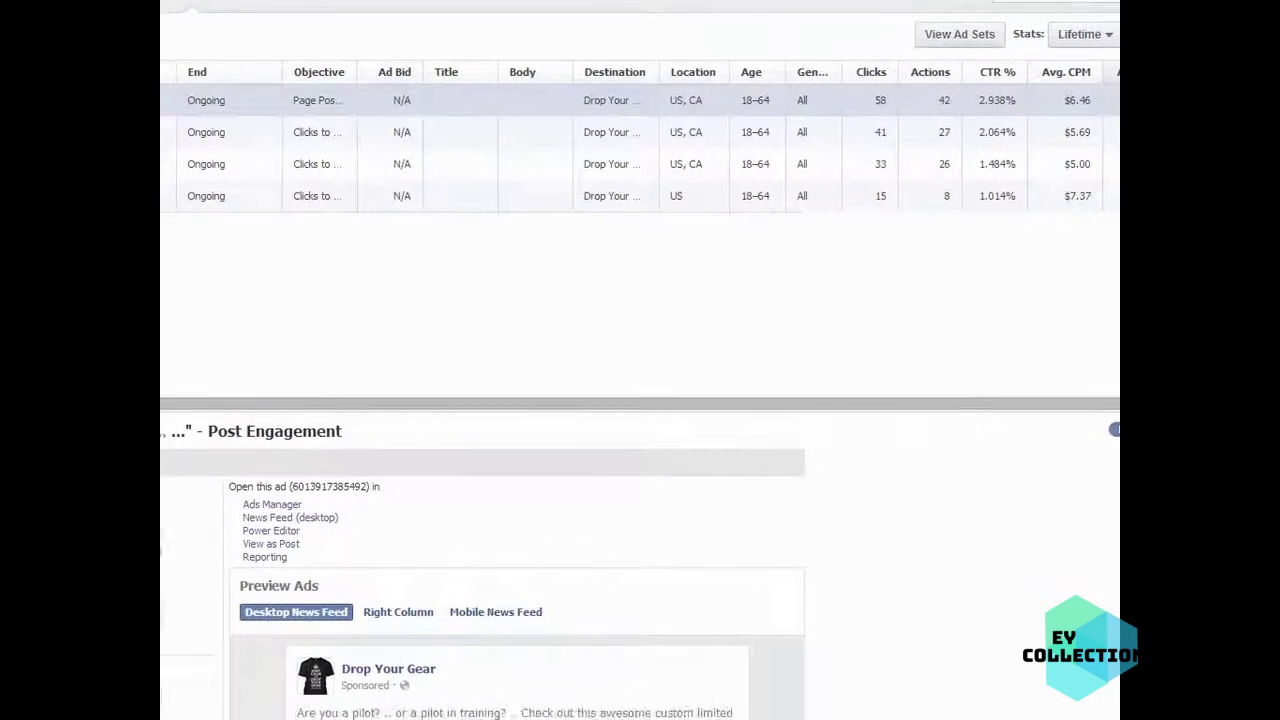
scroll(680, 594, "down", 3)
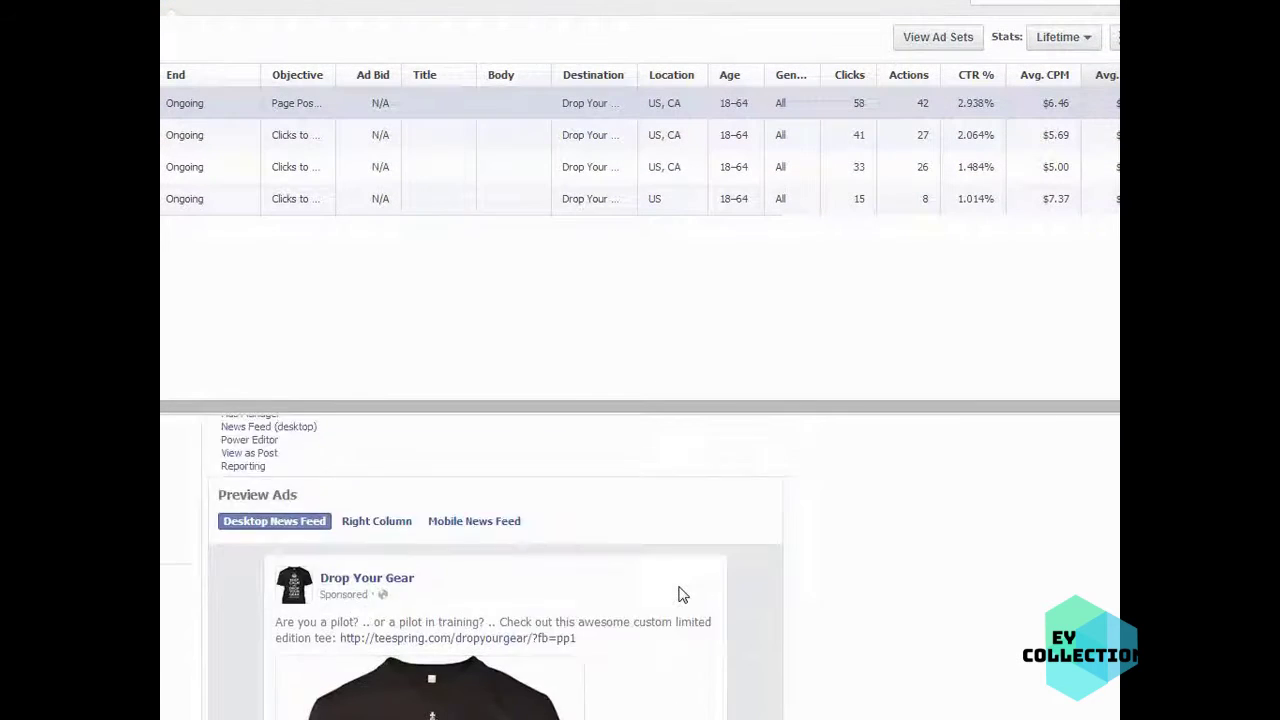
scroll(760, 558, "up", 3)
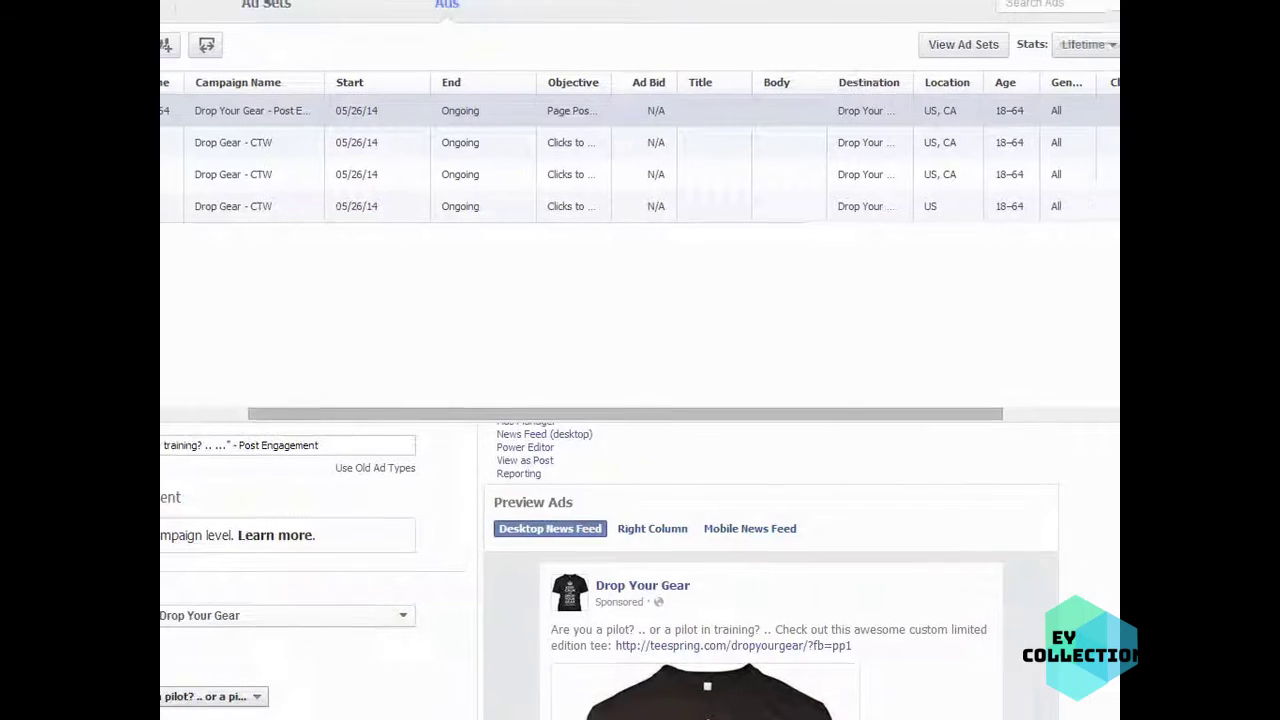
left_click_drag(606, 413, 821, 435)
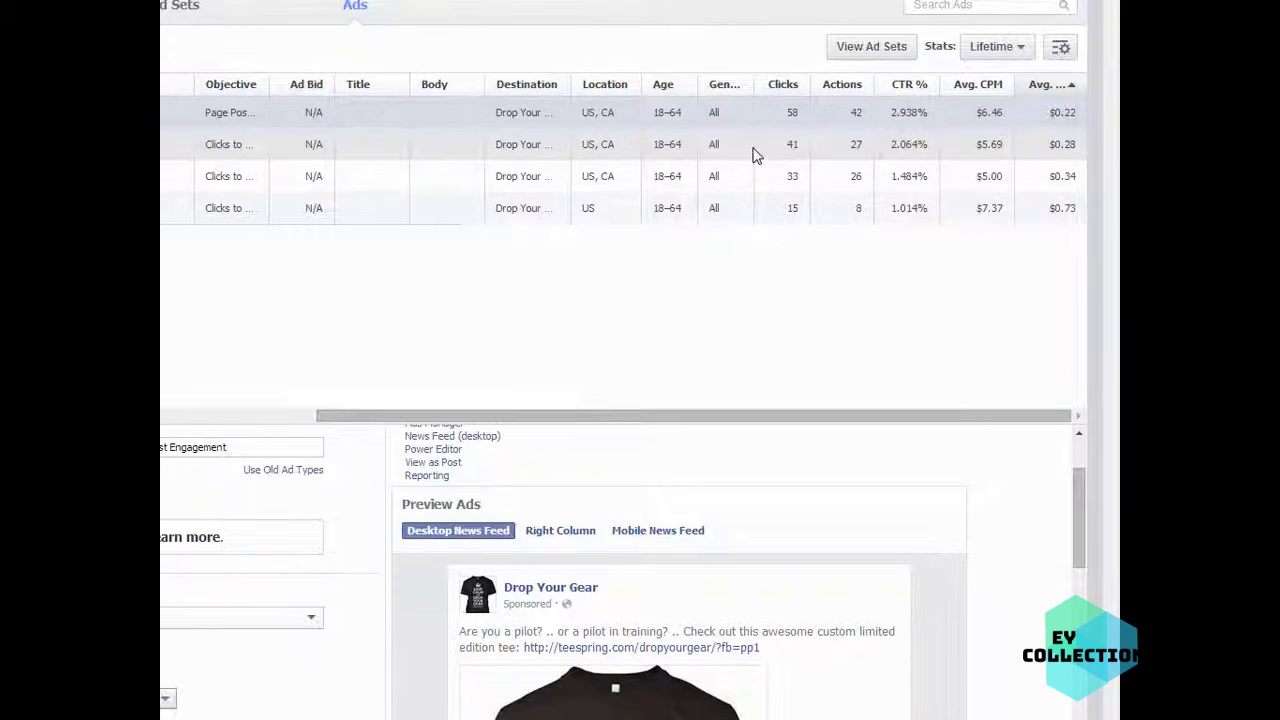
Select the job titles ad and the schools ad in turn to compare their clicks, click-through rates and average costs
left_click(845, 149)
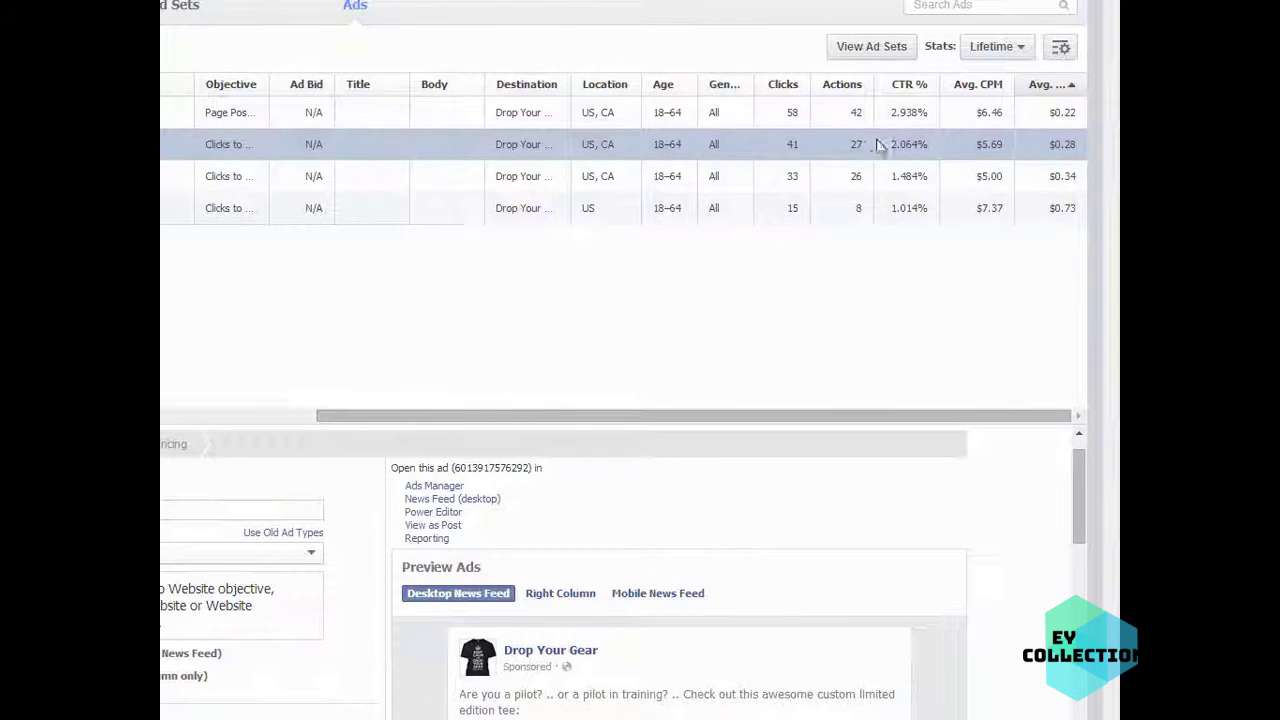
left_click(830, 188)
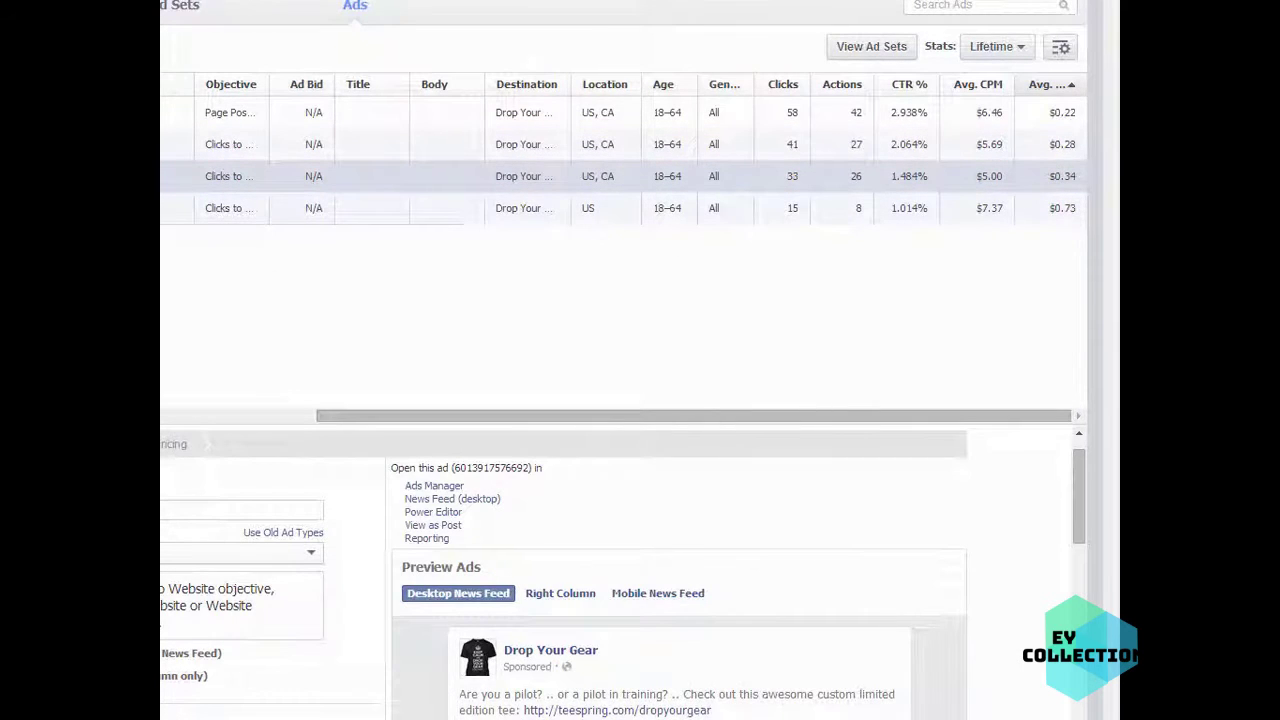
scroll(866, 280, "left", 4)
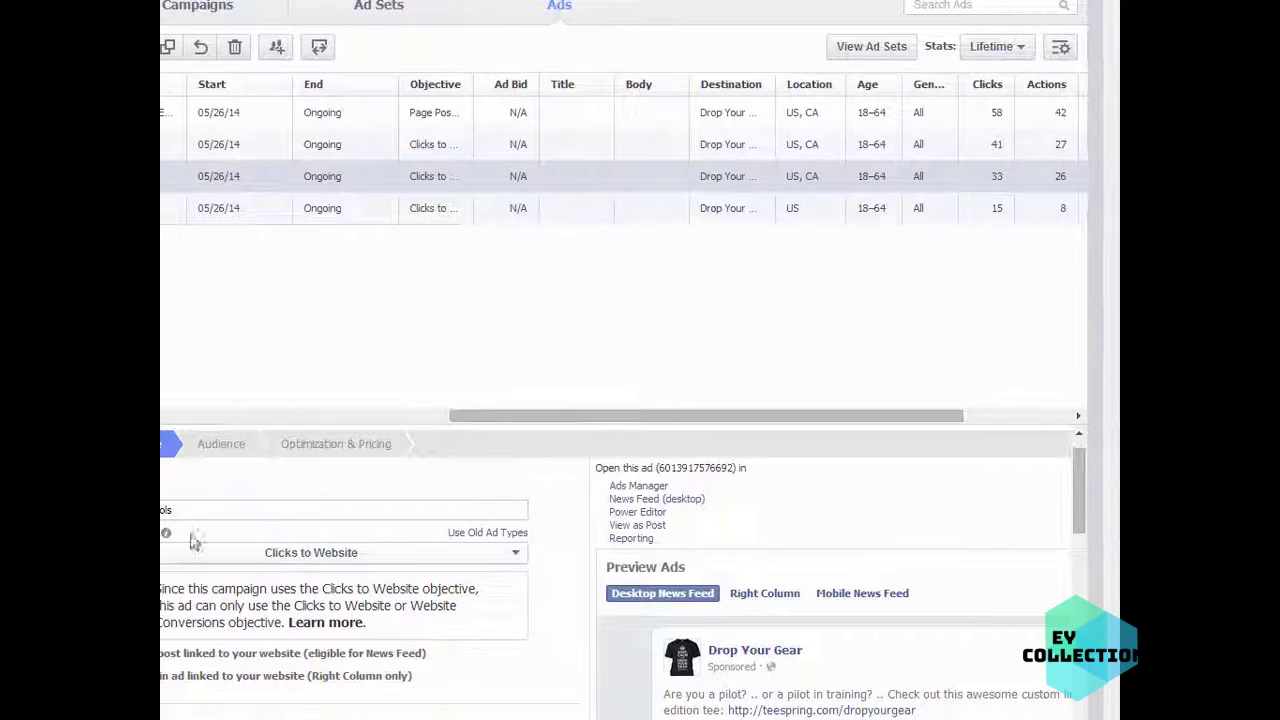
left_click_drag(857, 415, 1014, 415)
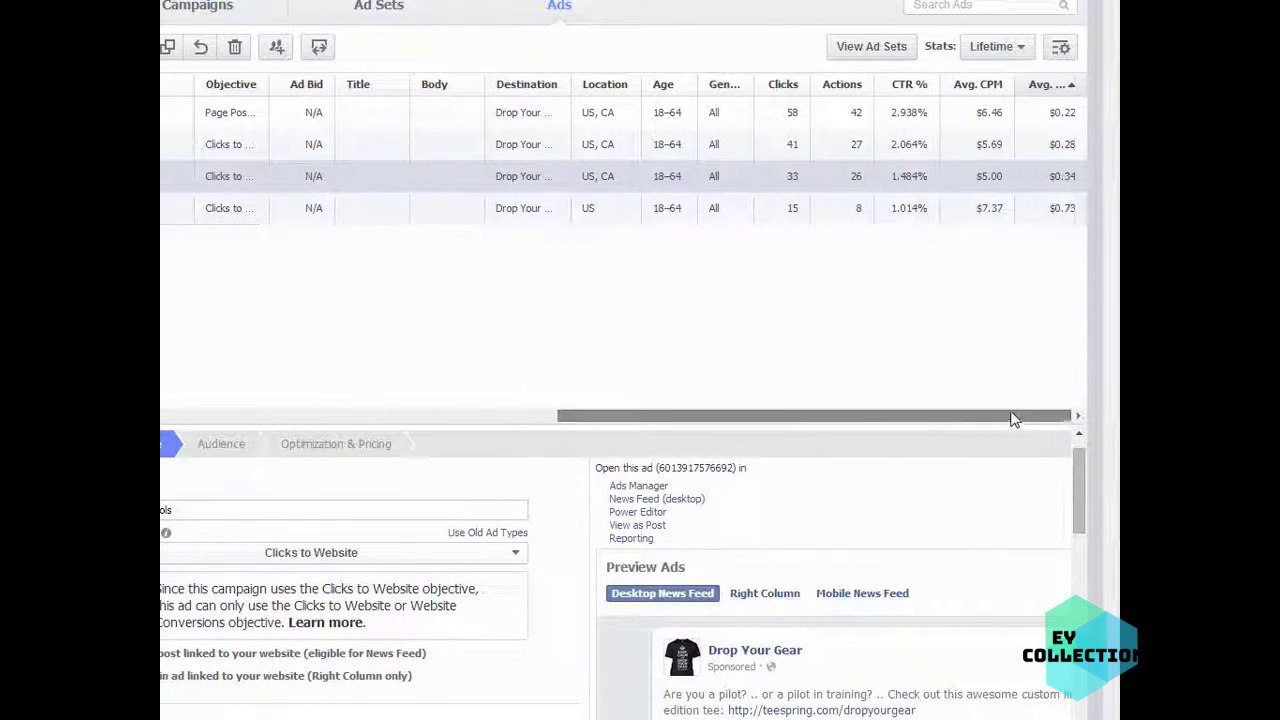
Select the interests, schools, job titles and post engagement ads in turn to compare their click-through rates and average costs
left_click(940, 214)
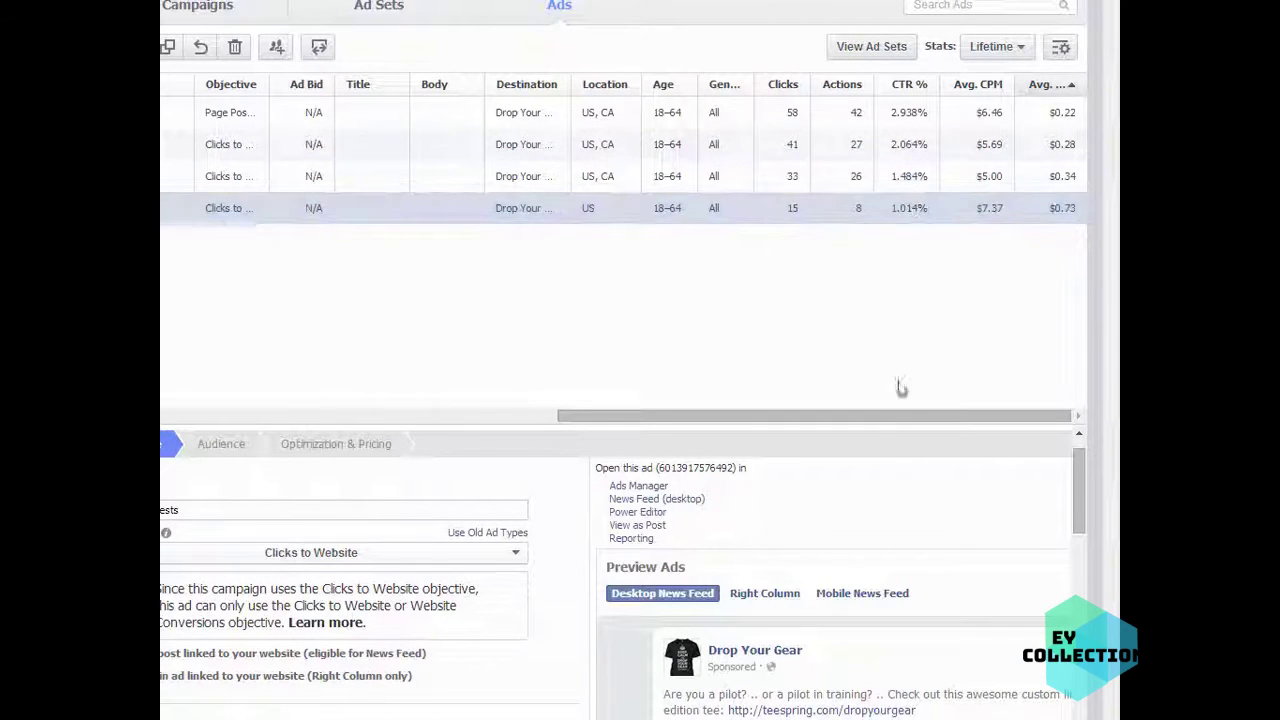
left_click(890, 186)
left_click(894, 154)
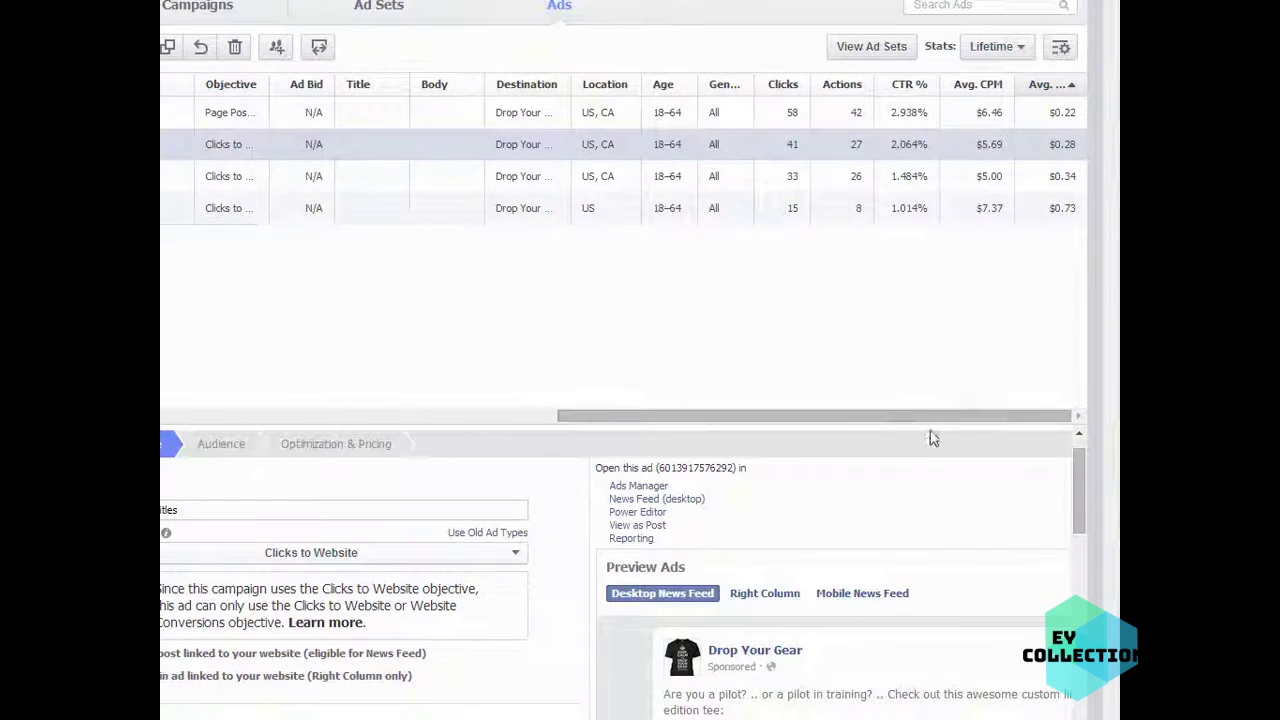
left_click(912, 114)
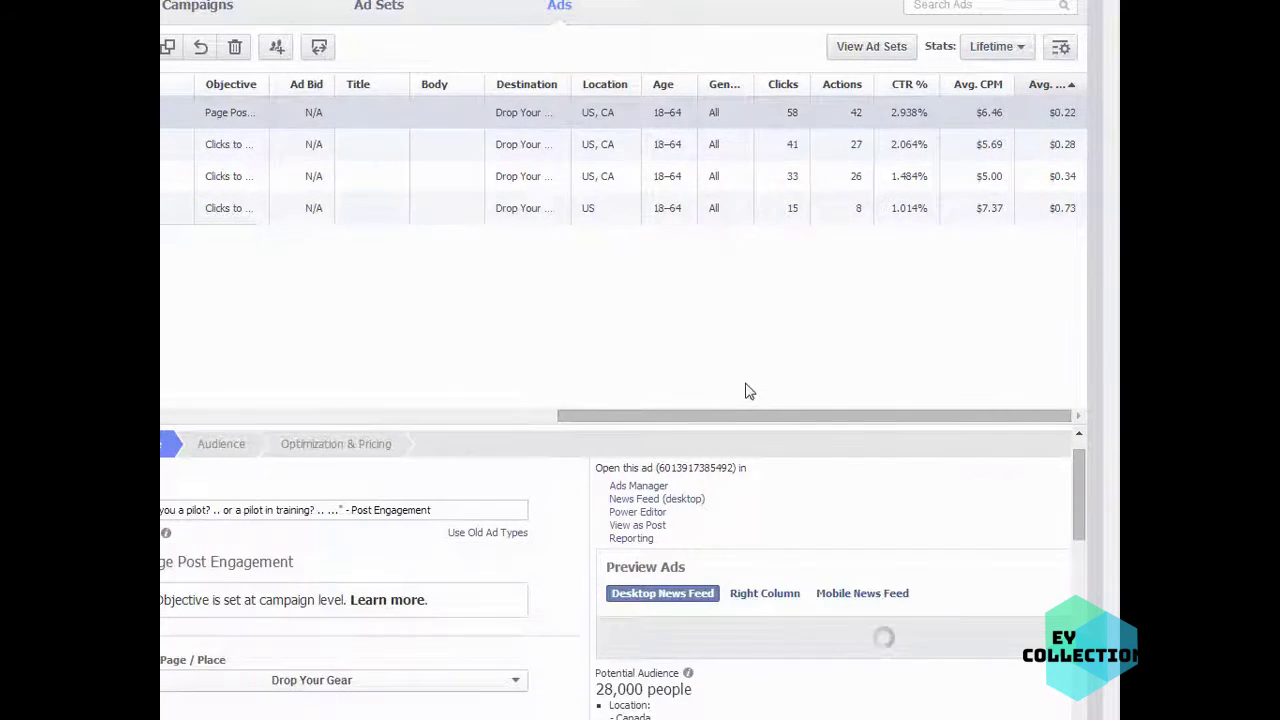
left_click_drag(749, 418, 285, 430)
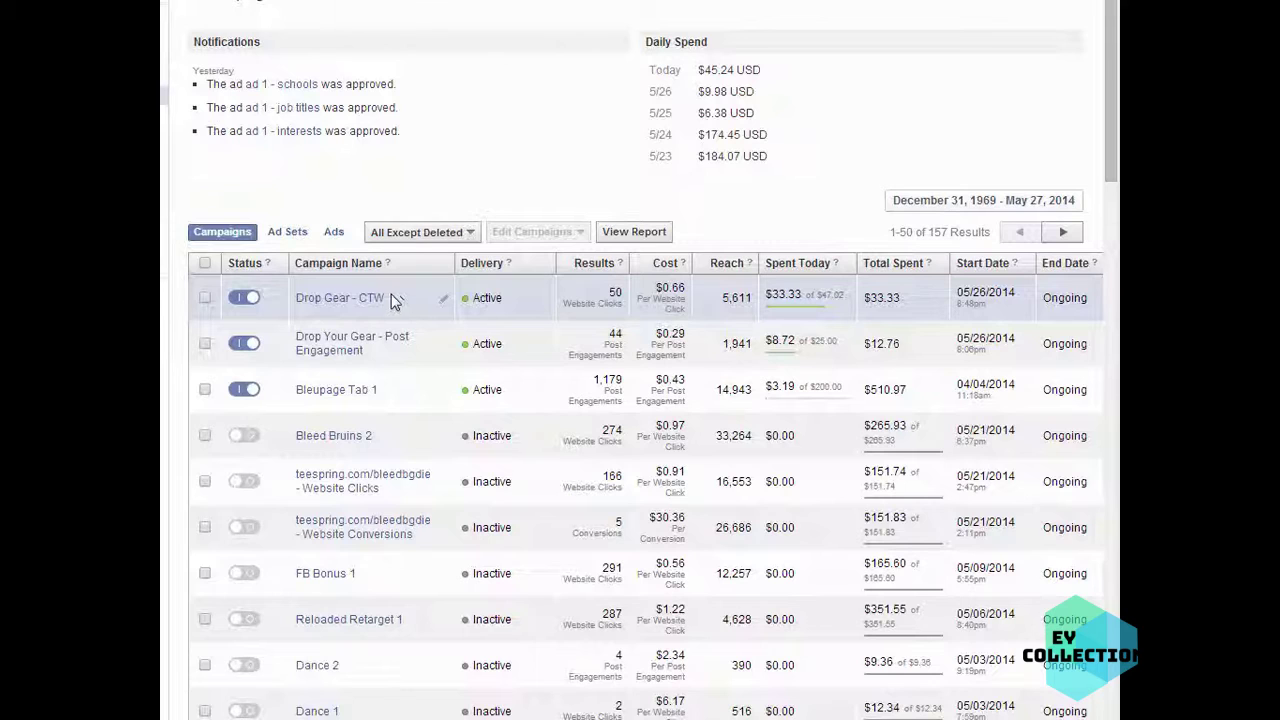
Turn off the Drop Gear - CTW campaign and check the Post Engagement ad set's budget and schedule without changing them
left_click(245, 297)
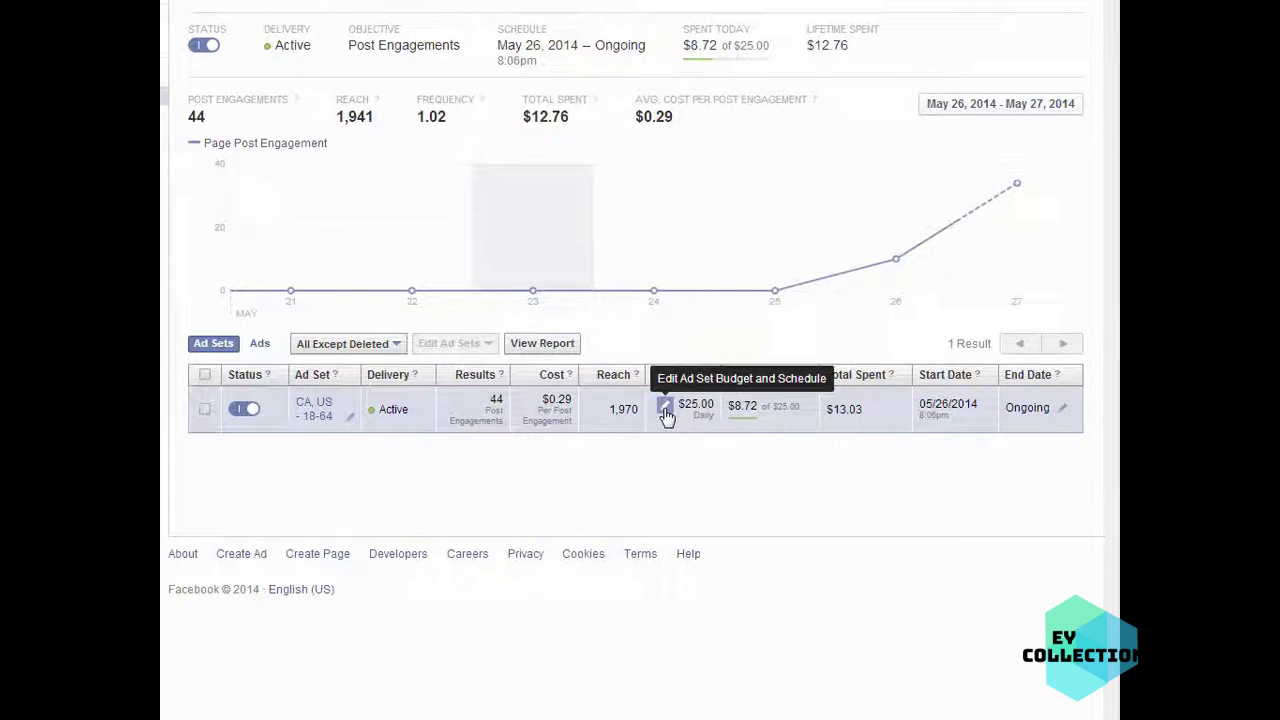
left_click(665, 408)
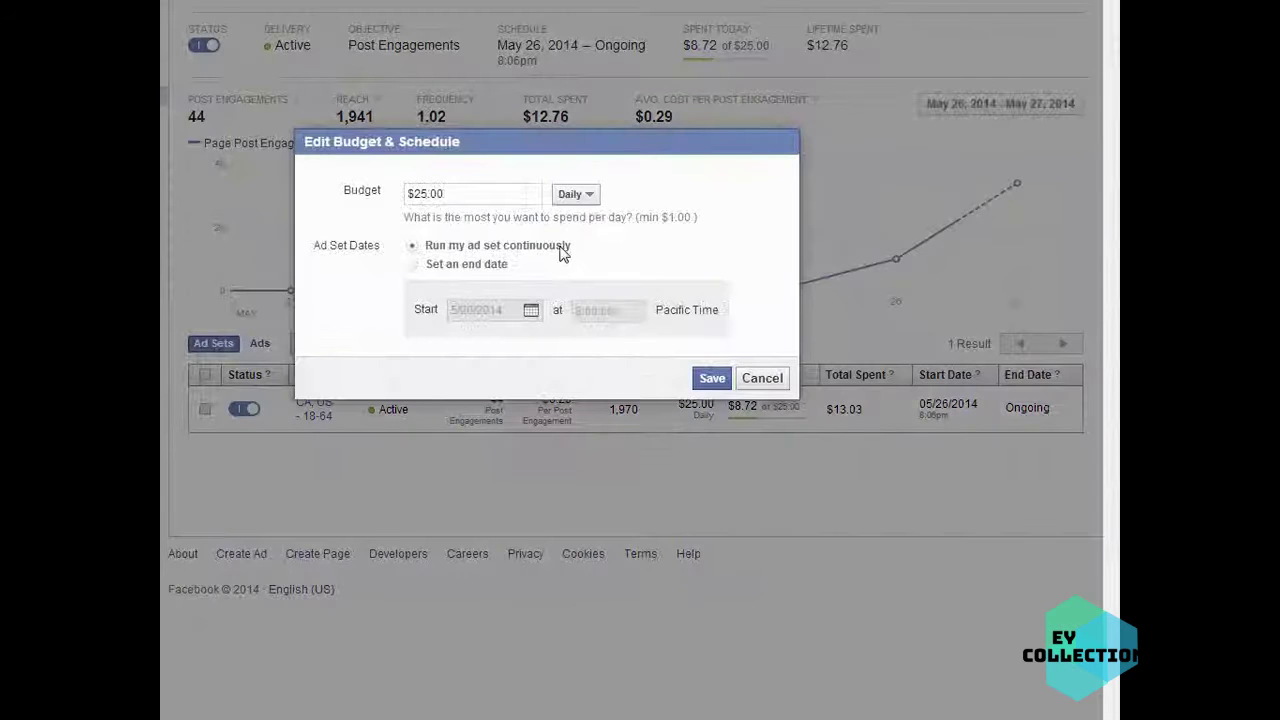
left_click(777, 380)
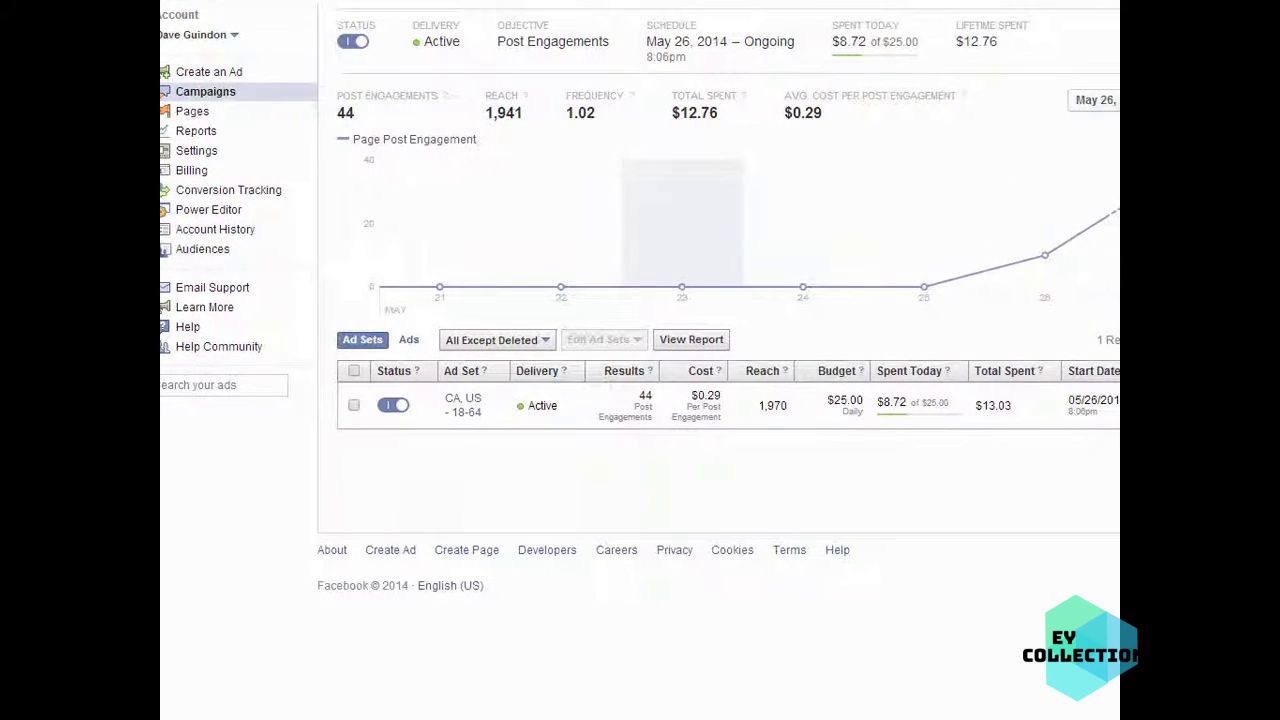
Open the ads reports and filter the general metrics to campaigns whose name contains "gear"
left_click(205, 136)
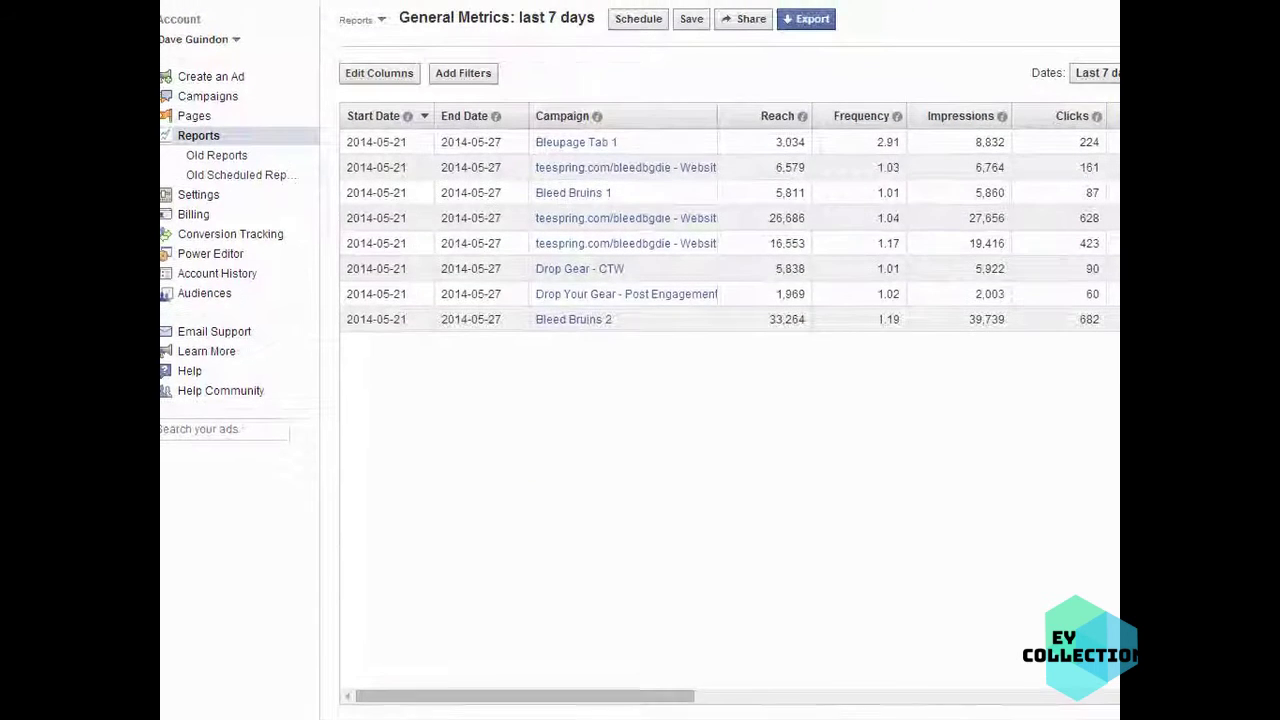
left_click(443, 93)
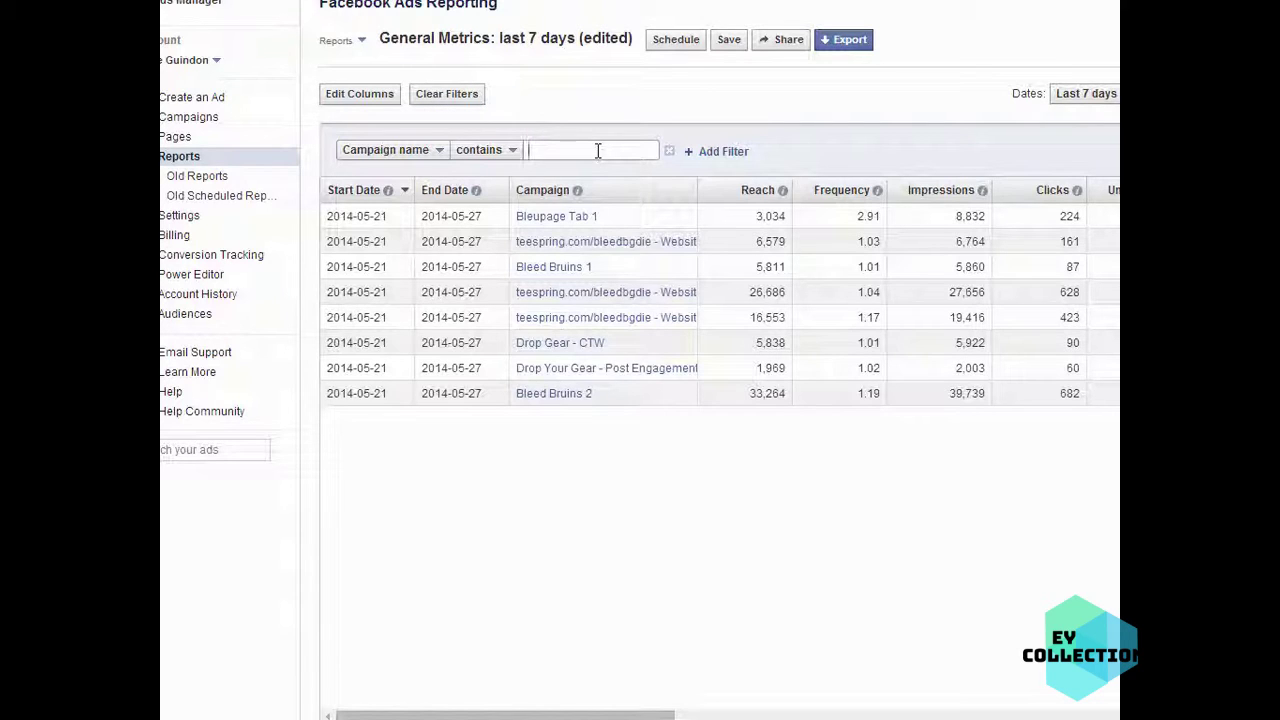
type("gear")
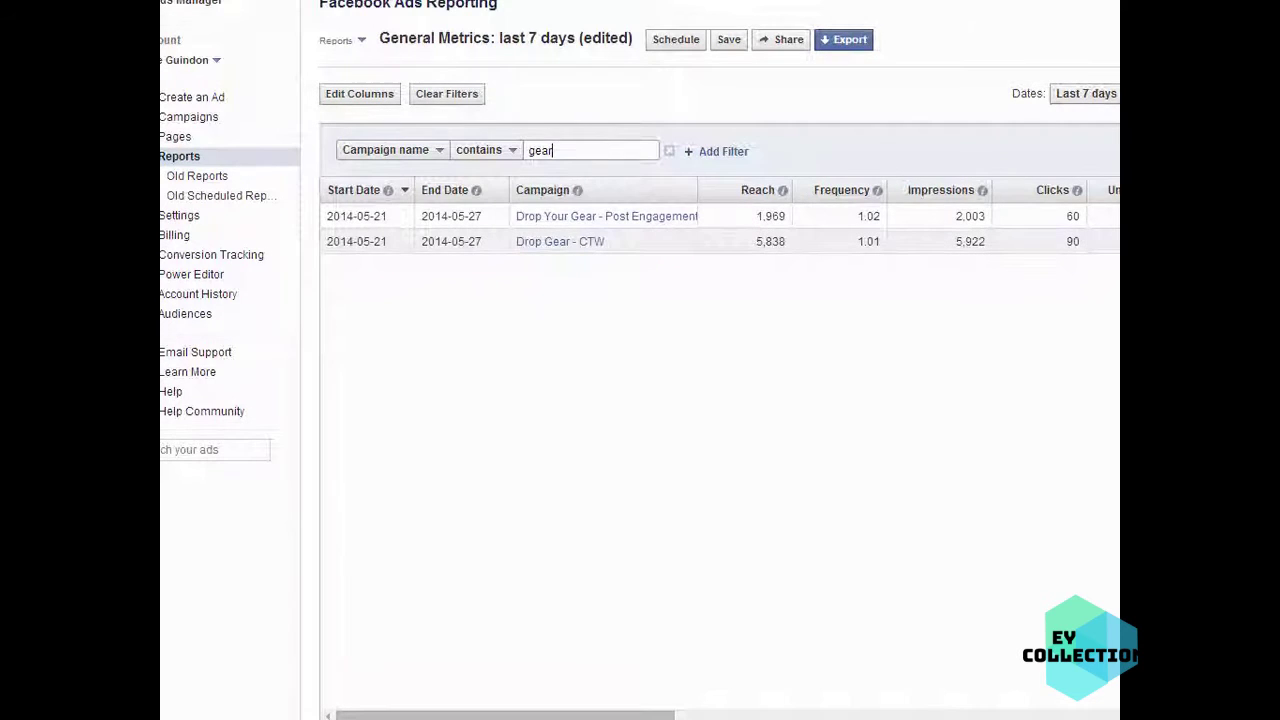
left_click_drag(675, 714, 598, 712)
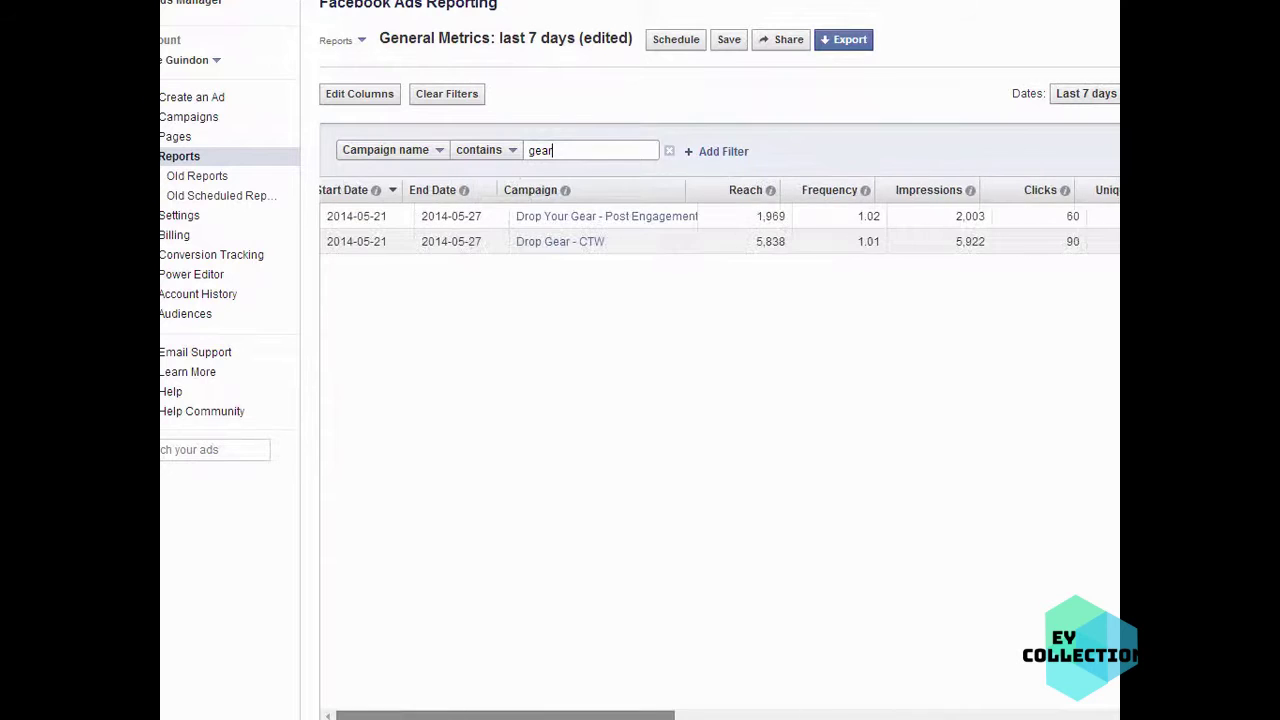
Apply the Conversion column set to the report and review the two campaigns' clicks, spend and conversion columns
left_click(362, 96)
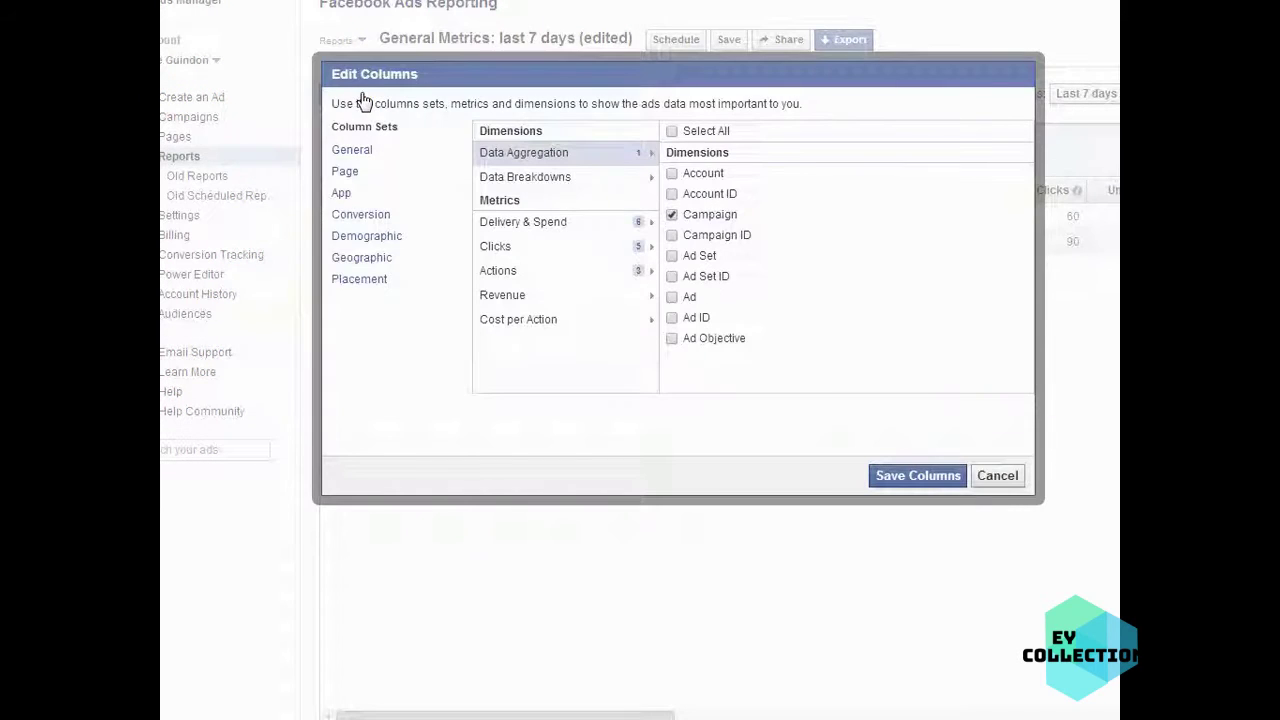
left_click(369, 218)
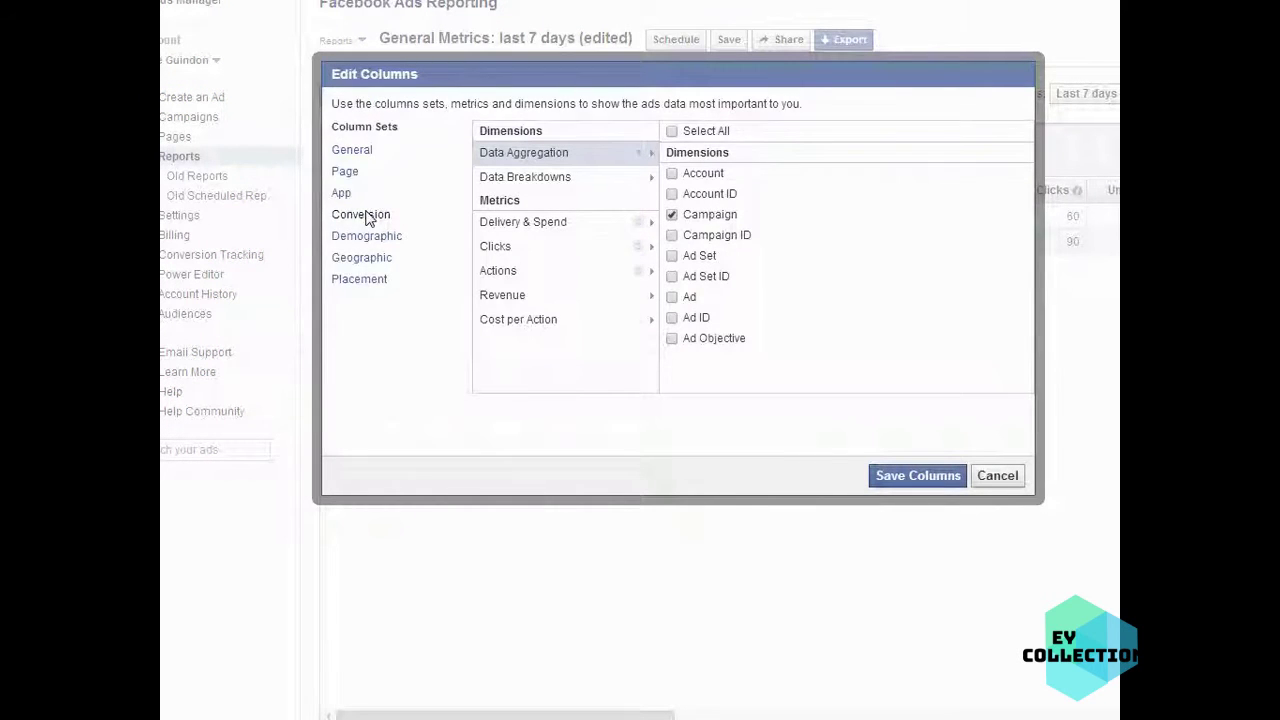
left_click(918, 476)
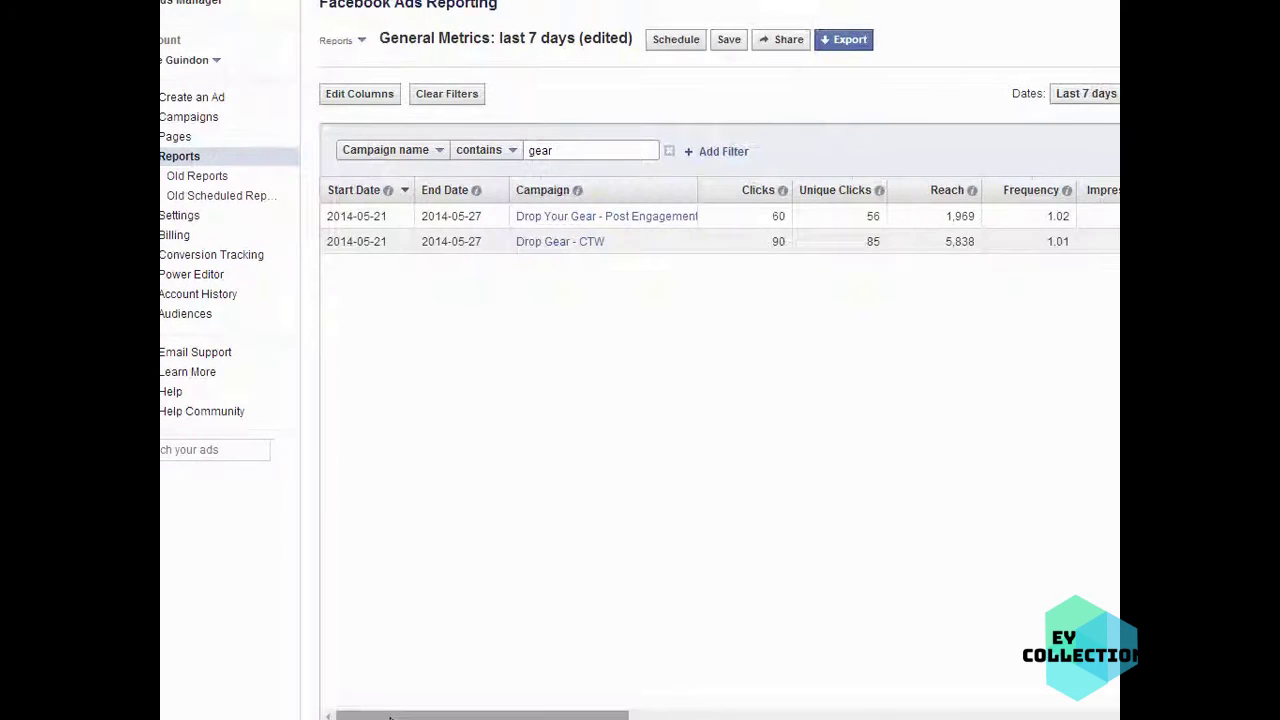
left_click_drag(390, 716, 618, 716)
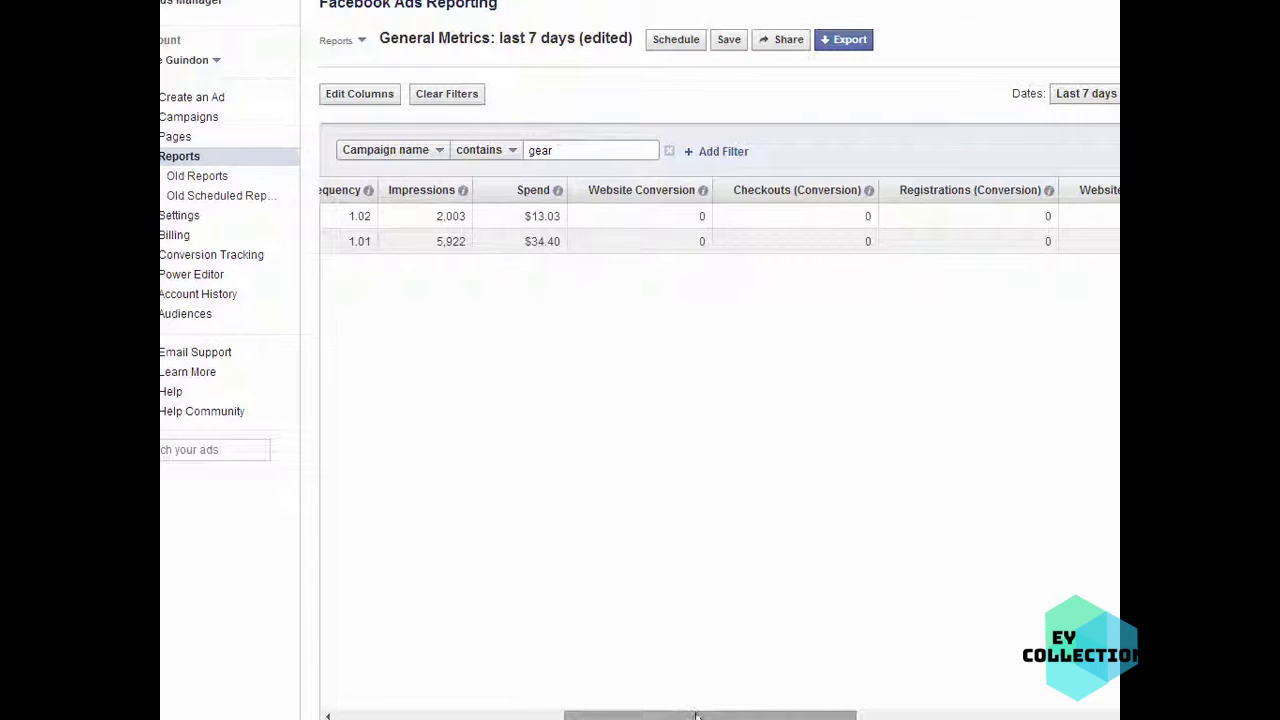
left_click_drag(697, 716, 499, 718)
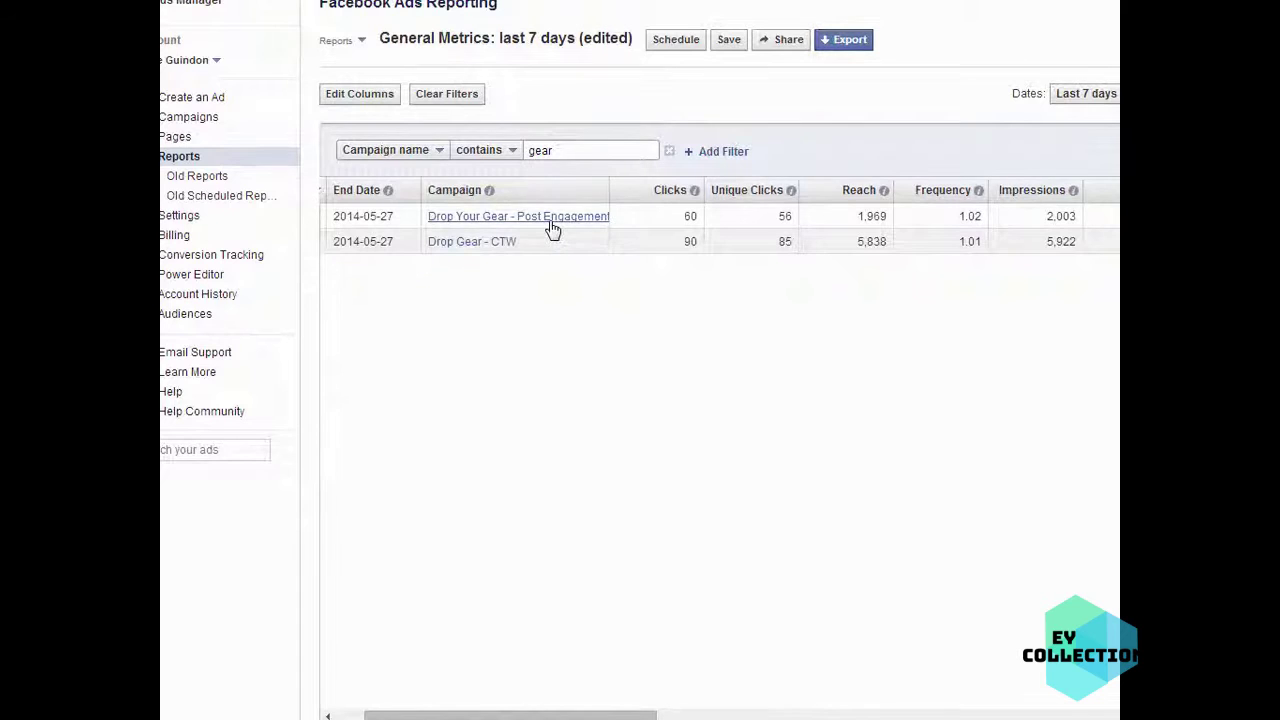
left_click_drag(480, 716, 451, 716)
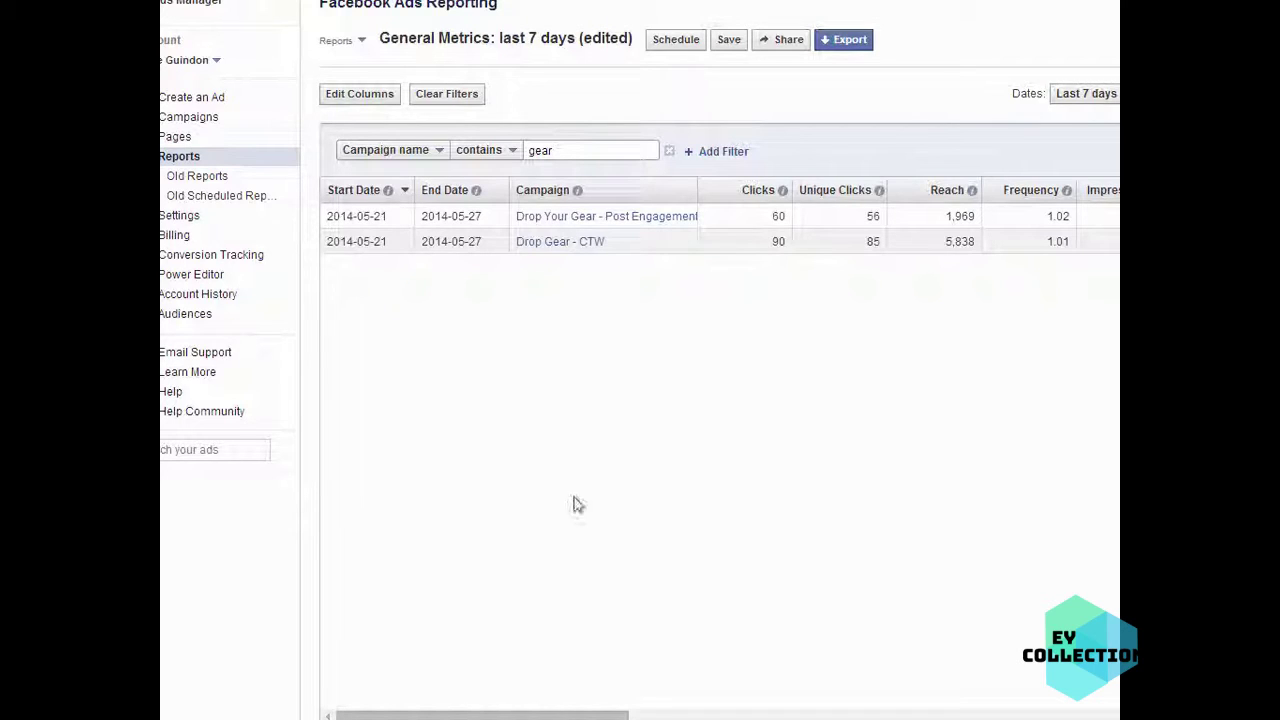
Apply the Demographic column set to the report, adding the Ad Set, Ad and Checkouts (Conversion) columns
left_click(369, 95)
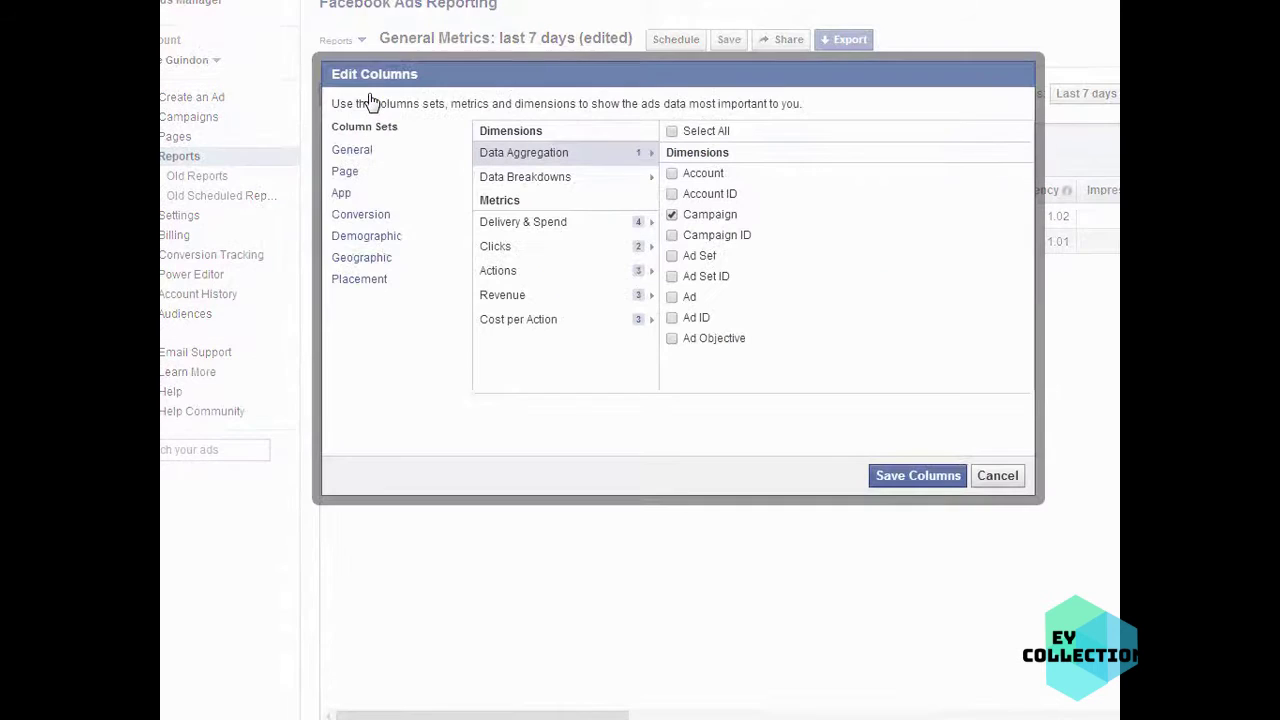
left_click(368, 239)
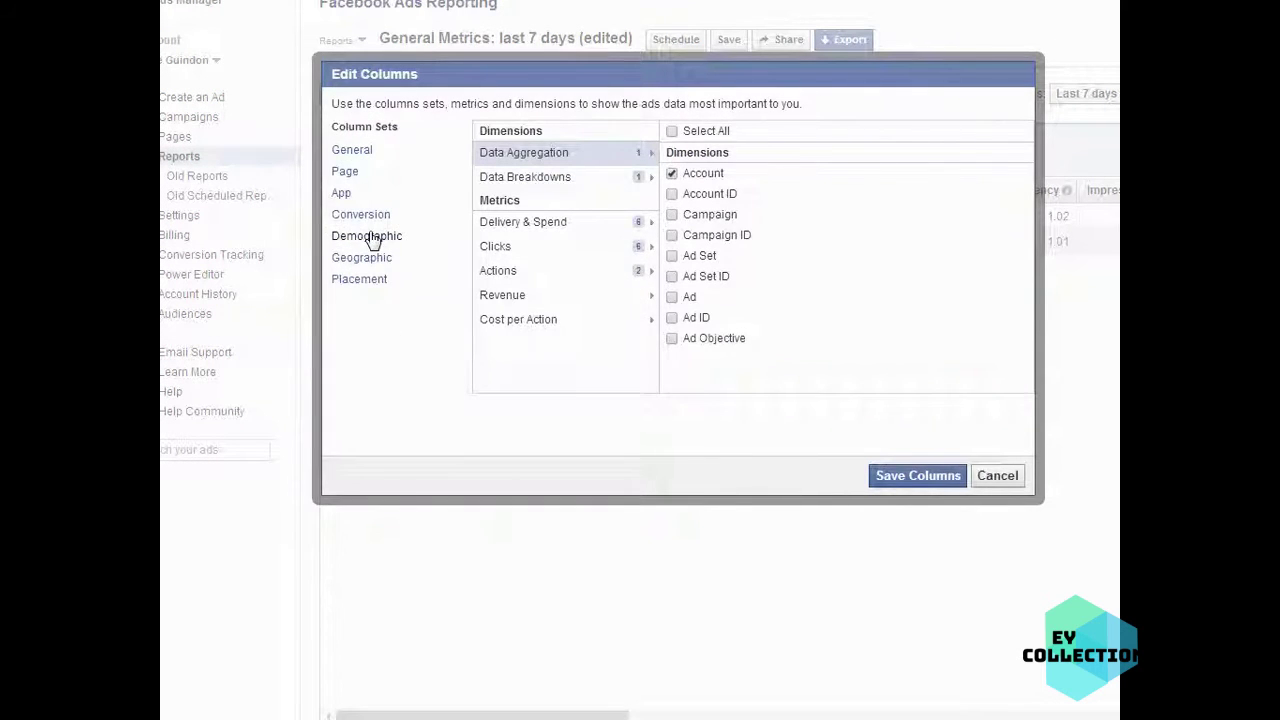
left_click(672, 256)
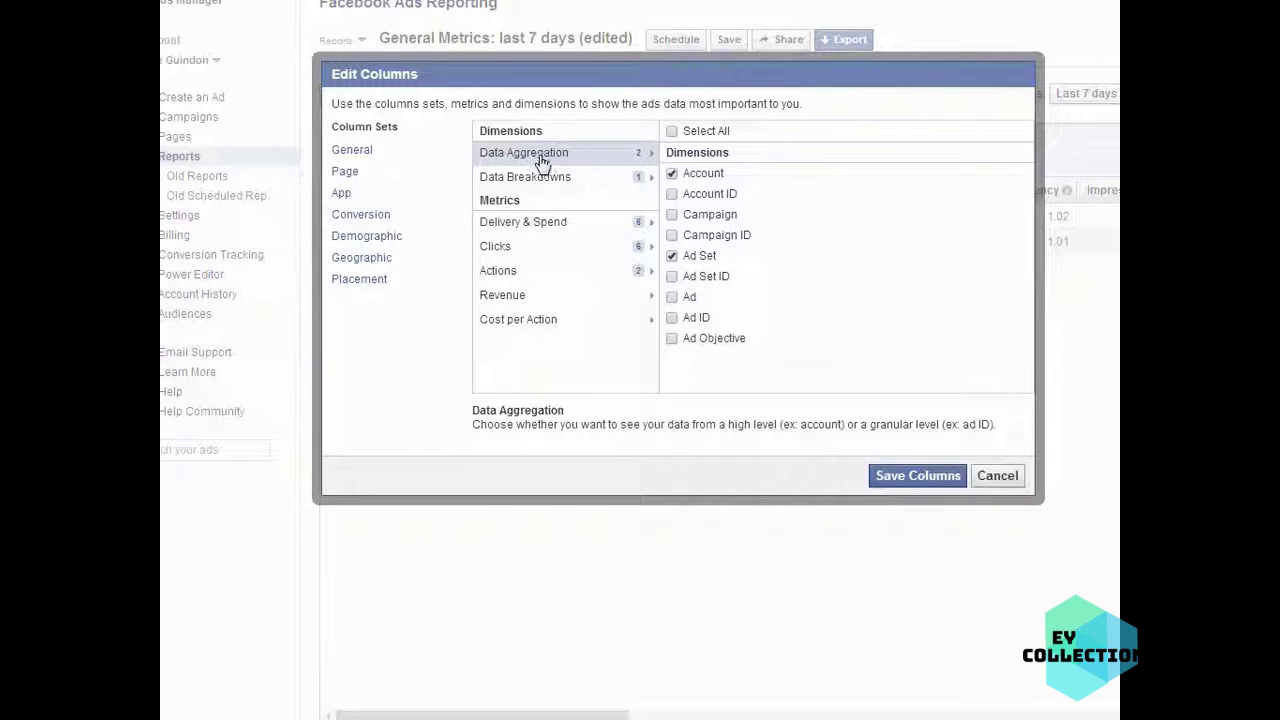
left_click(670, 258)
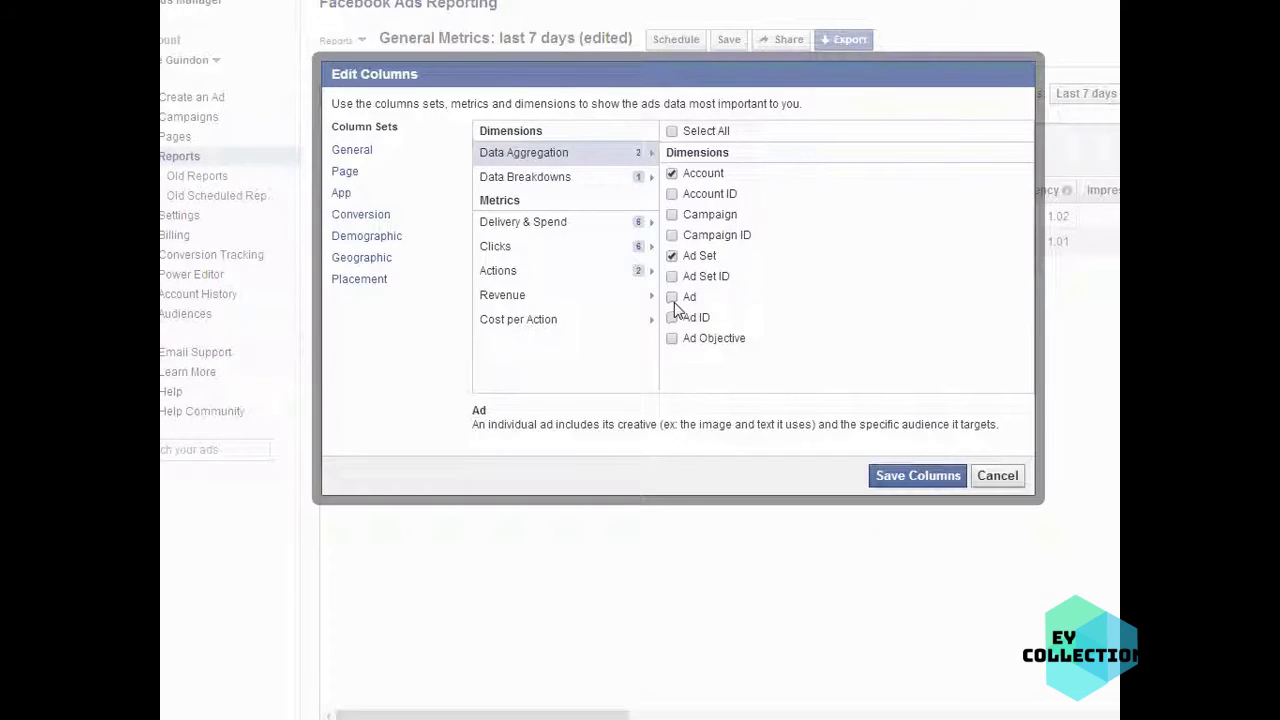
left_click(672, 298)
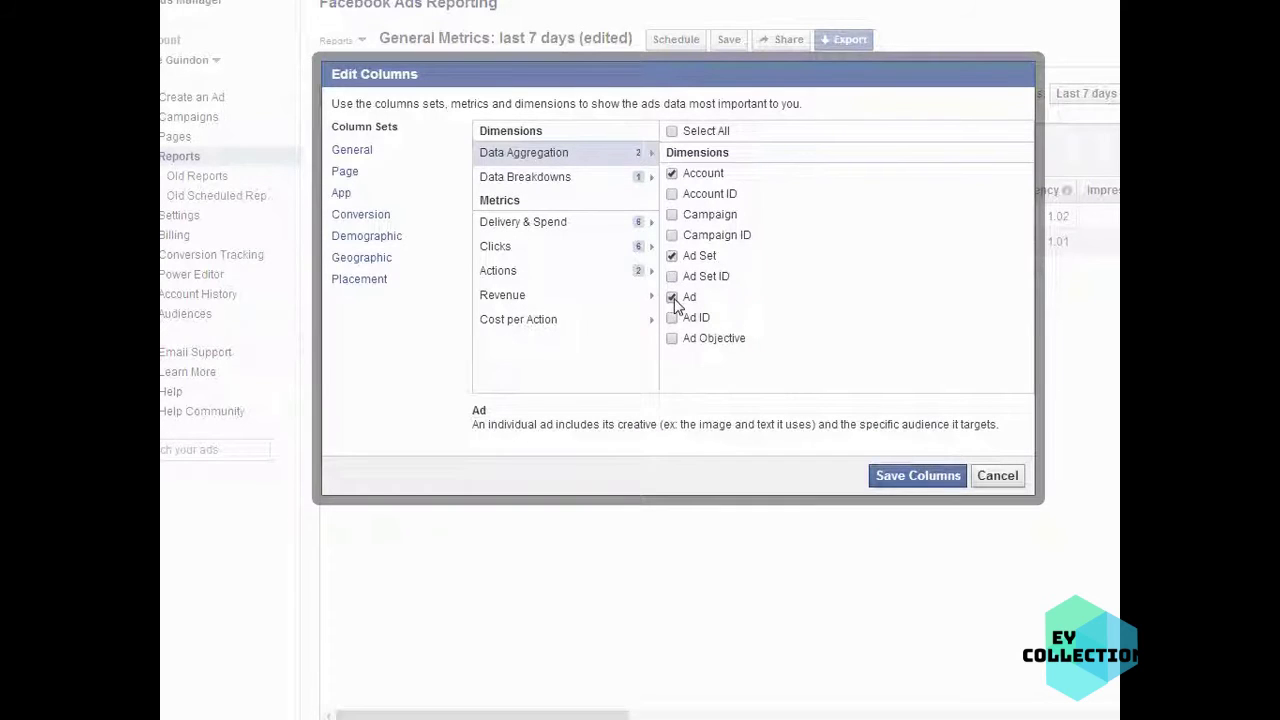
left_click(490, 278)
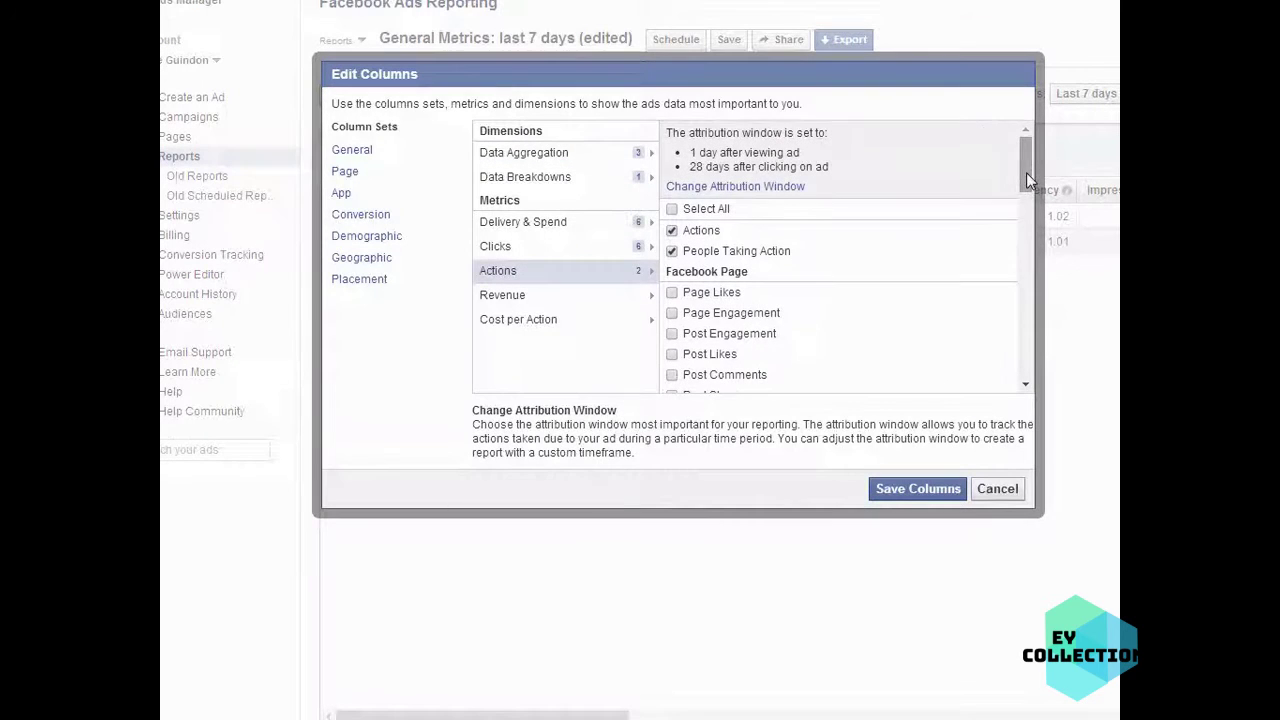
left_click_drag(1026, 172, 1026, 268)
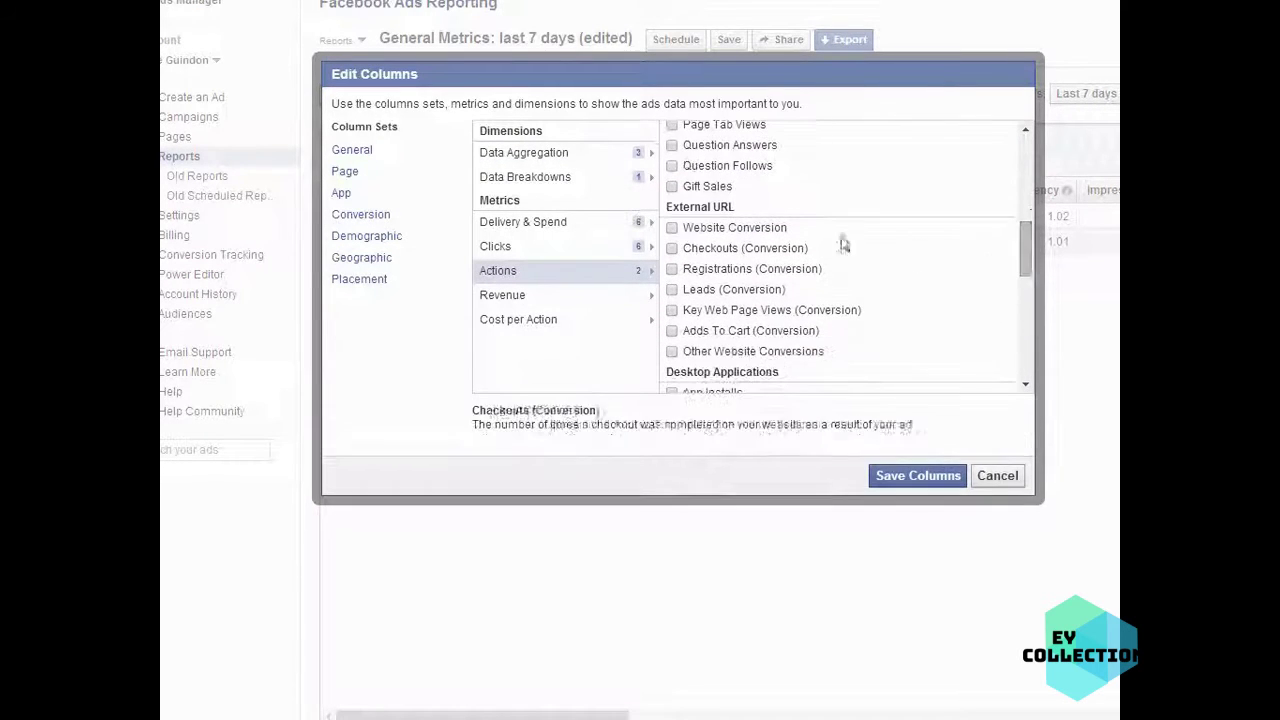
left_click(672, 249)
left_click(917, 476)
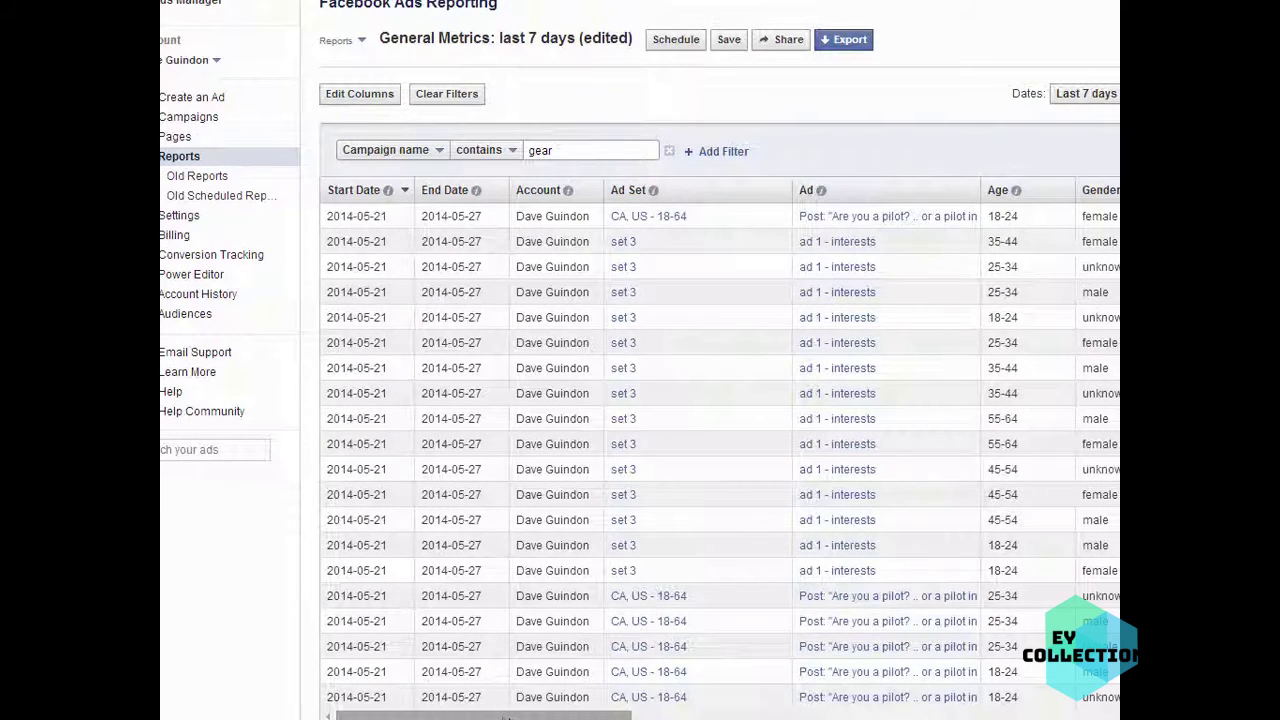
Review checkouts, actions, cost per click, clicks and reach for each age and gender group in the report
left_click_drag(505, 718, 1045, 716)
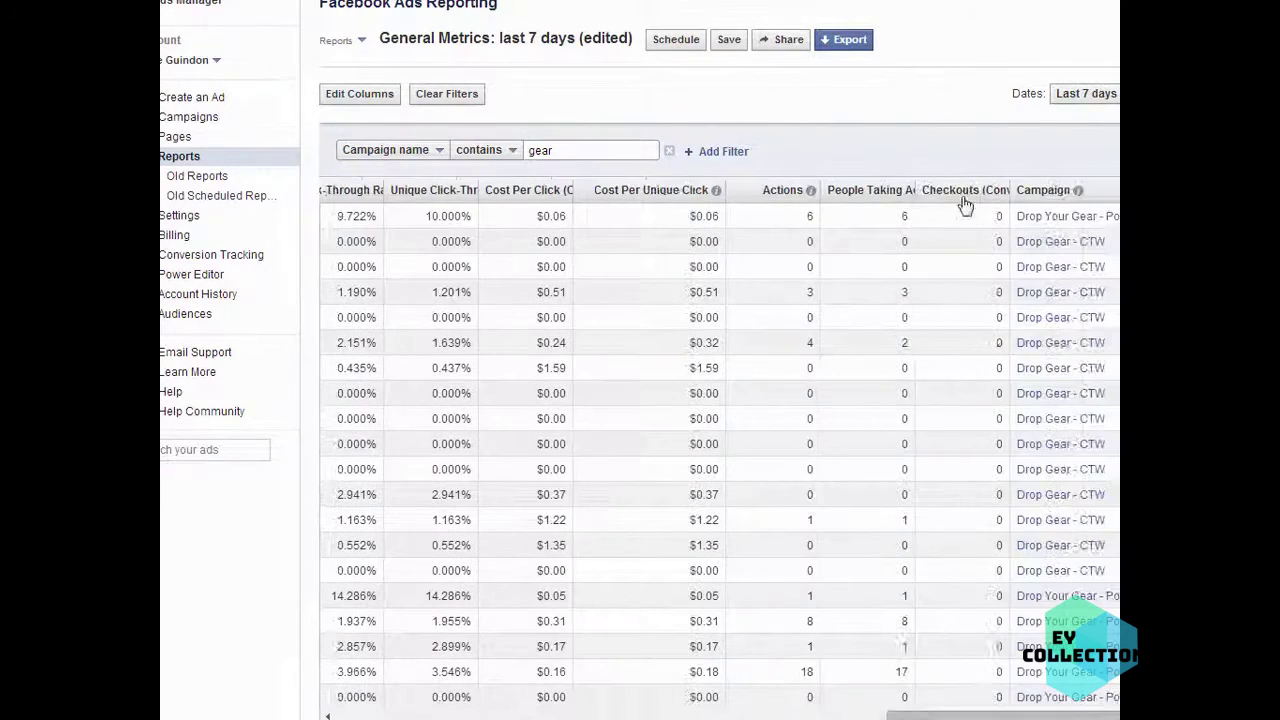
mouse_move(963, 206)
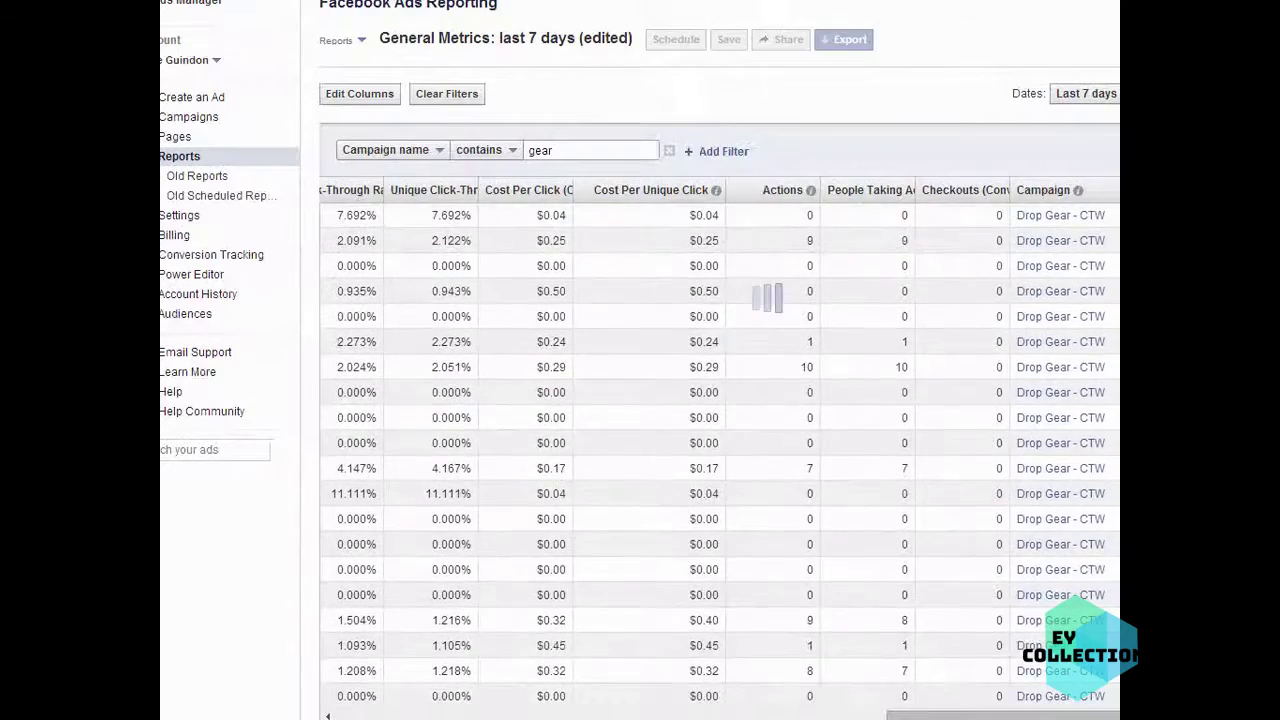
scroll(720, 455, "down", 10)
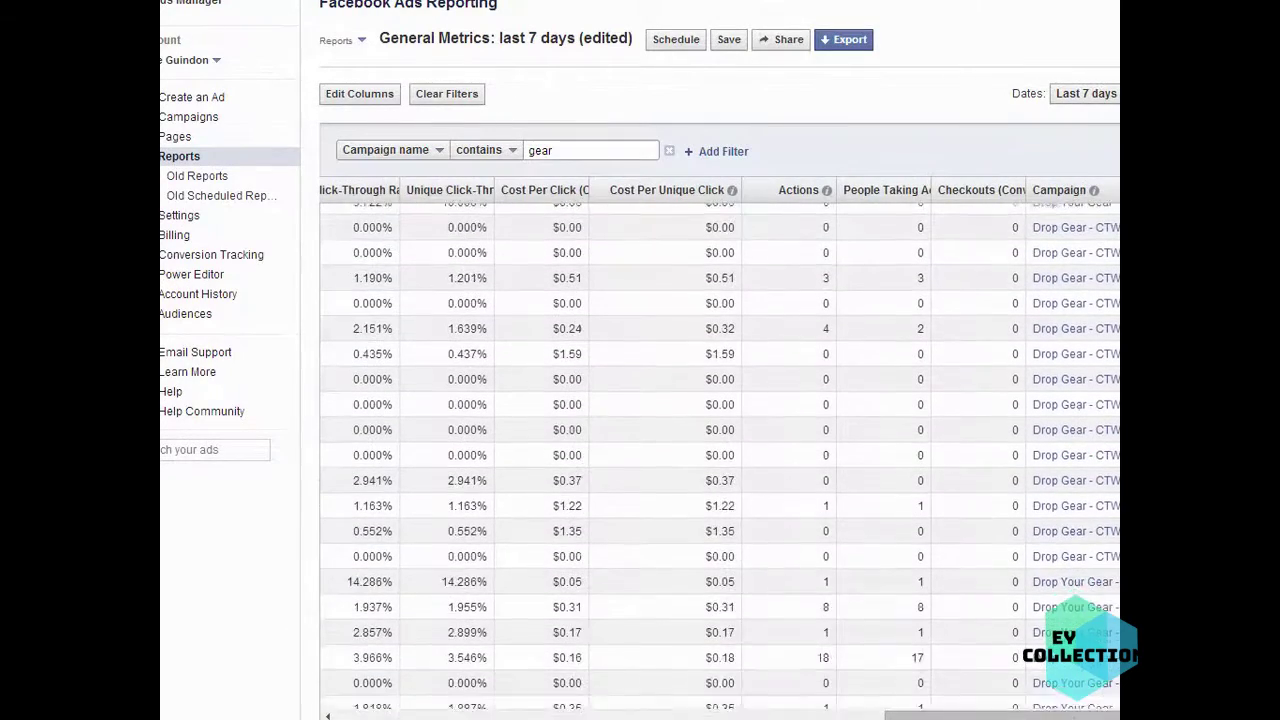
left_click_drag(995, 714, 637, 714)
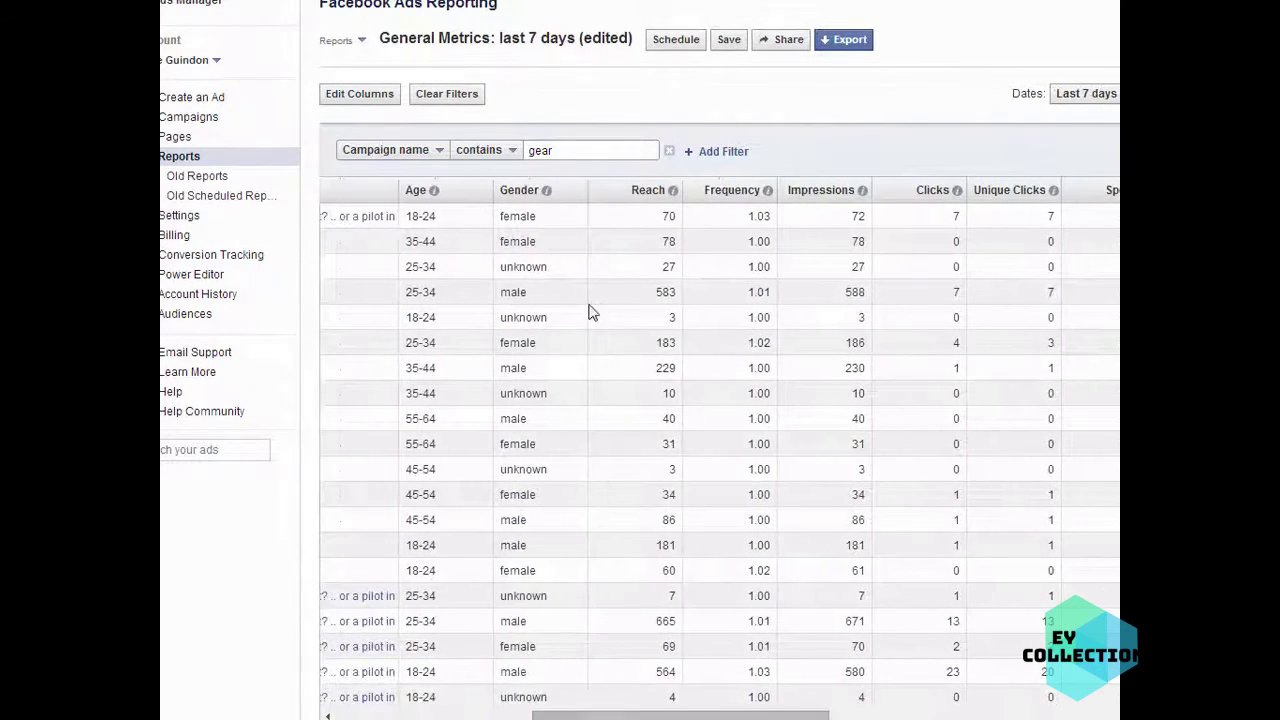
left_click_drag(785, 716, 853, 716)
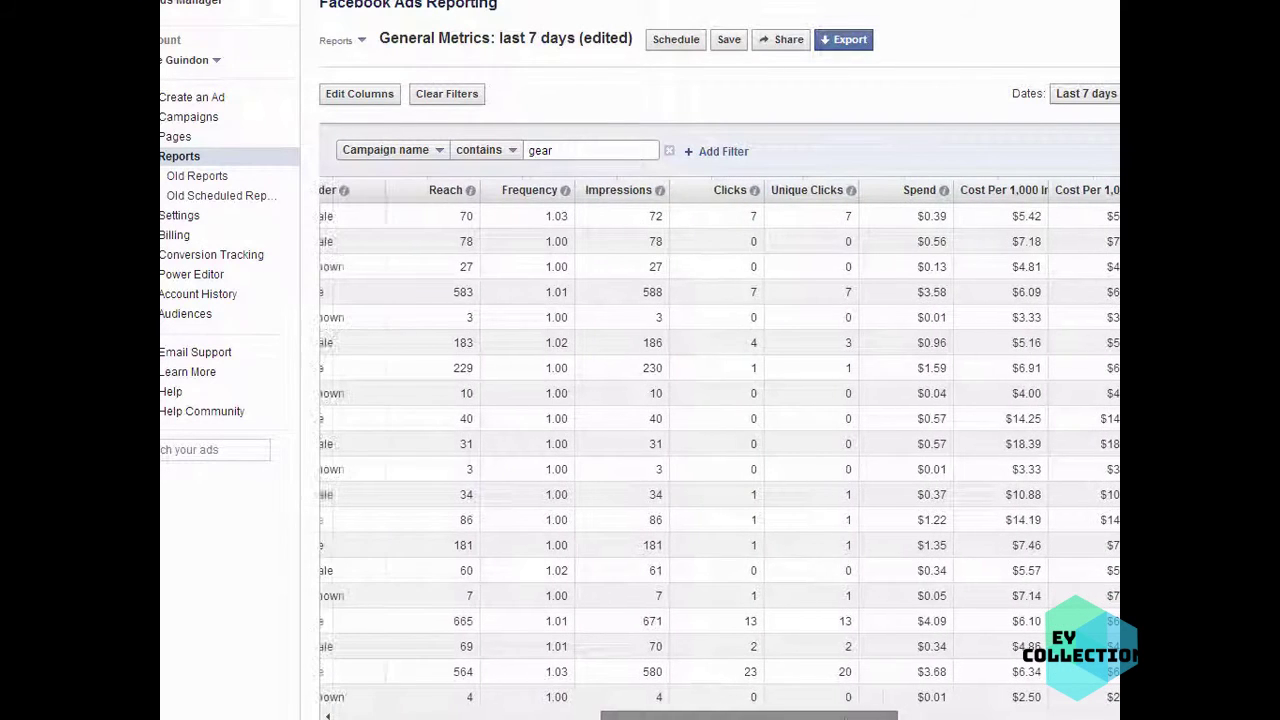
Sort the report by unique clicks from highest to lowest and compare the leading age and gender groups
left_click(830, 192)
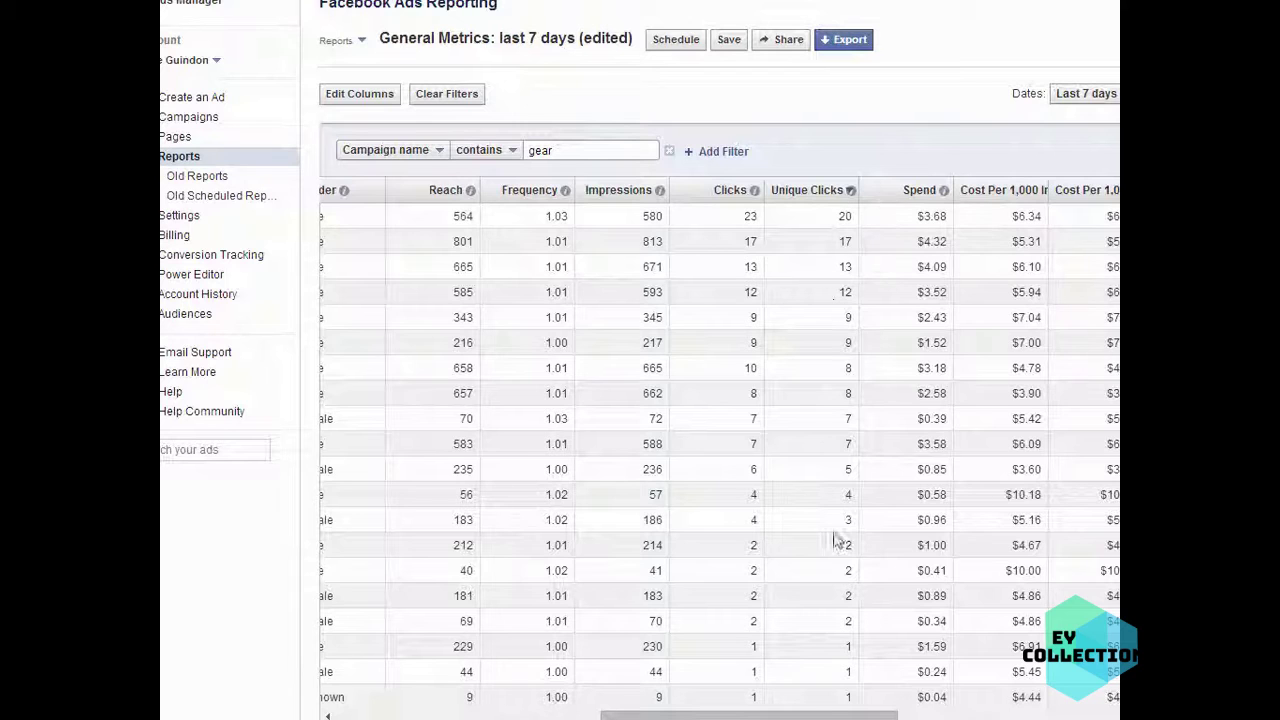
left_click_drag(820, 714, 777, 716)
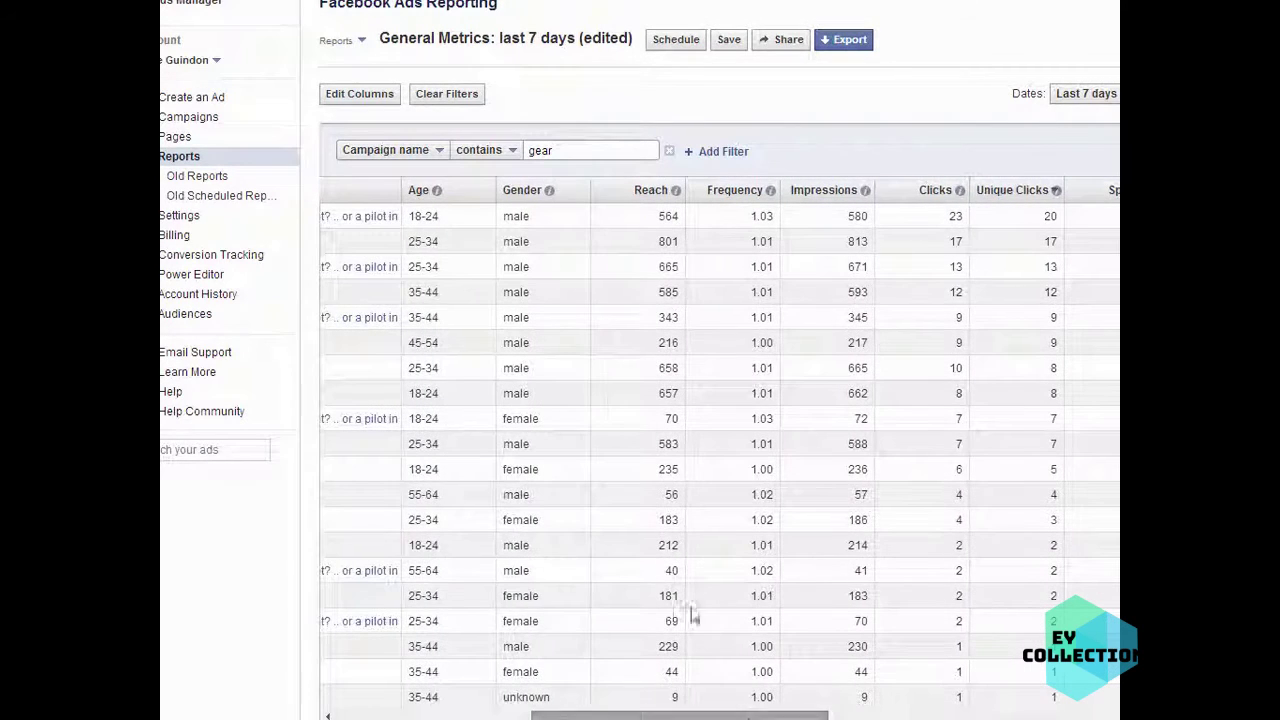
left_click_drag(503, 222, 553, 383)
left_click(540, 400)
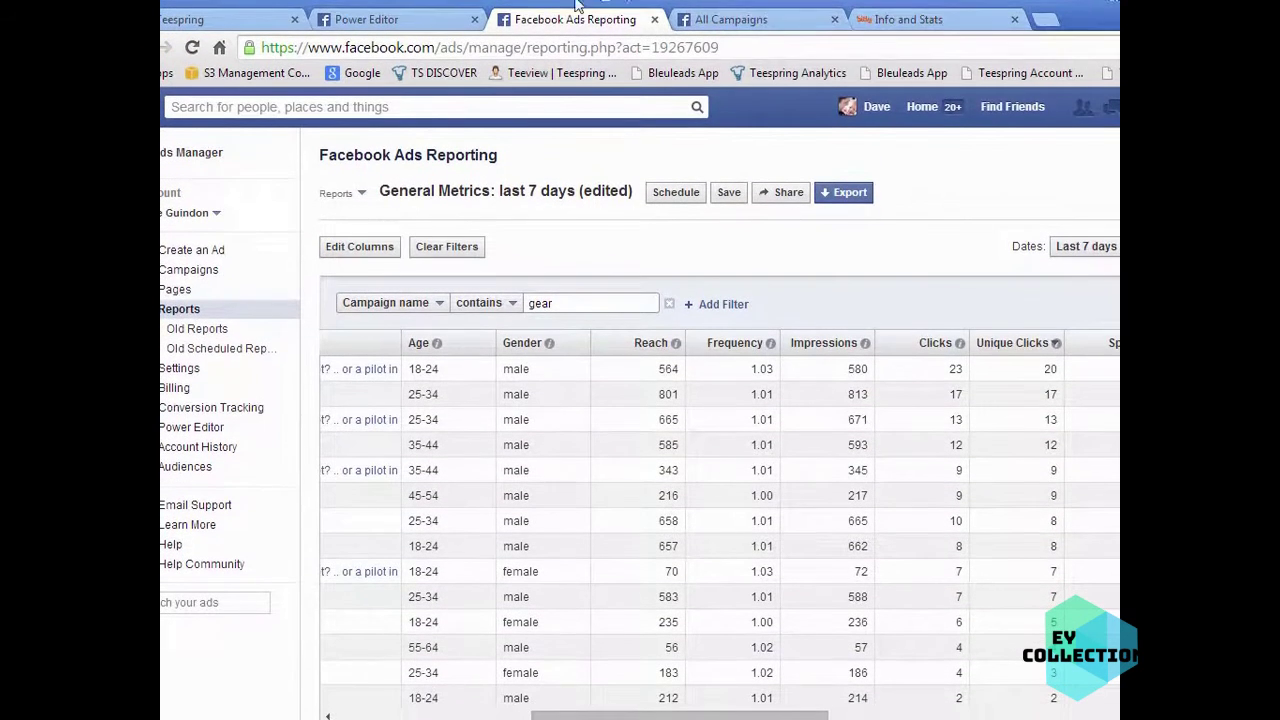
Return to the list of all campaigns and open the Drop Your Gear - Post Engagement campaign's summary
left_click(763, 21)
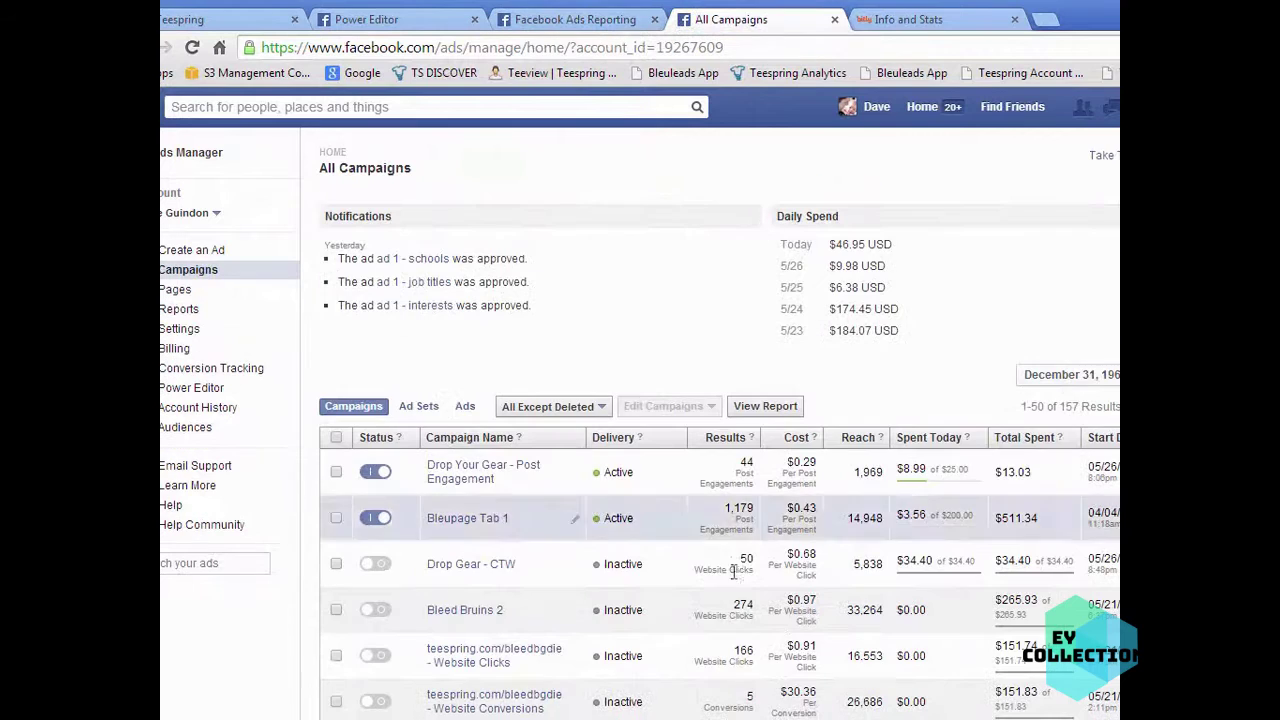
left_click(490, 479)
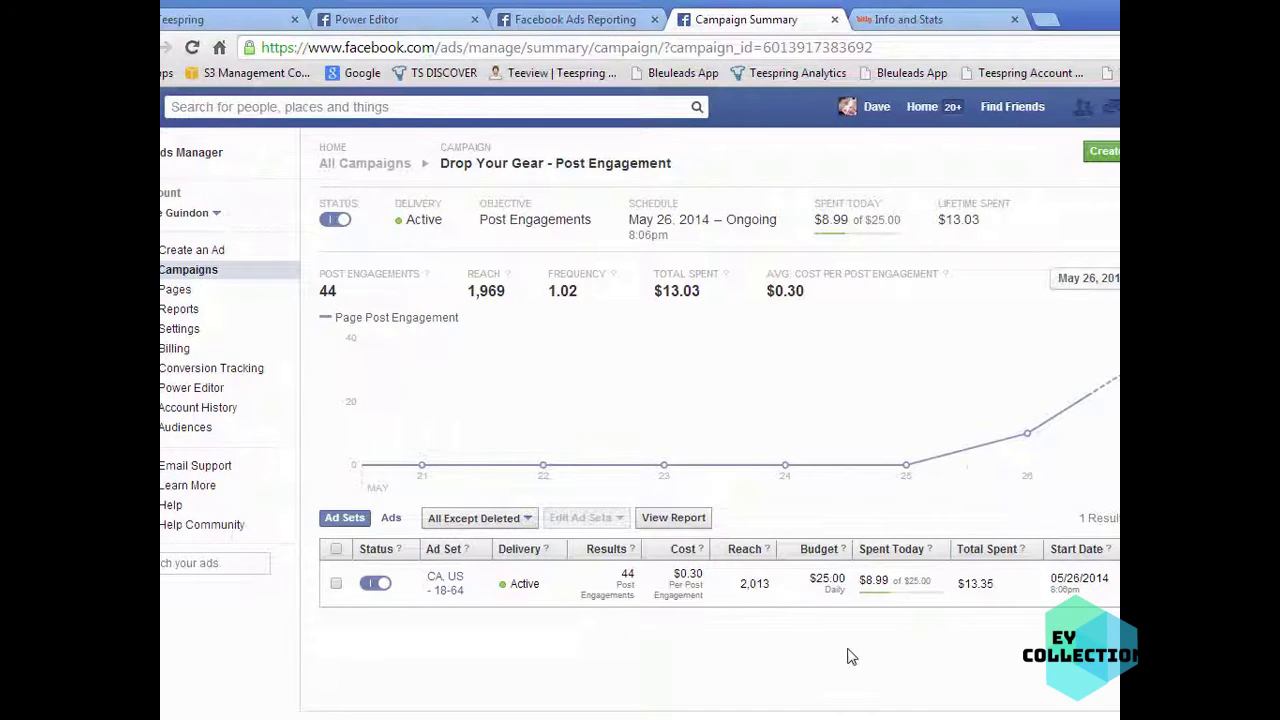
Open the CA, US - 18-64 ad set and expand its pilot post ad to show the preview and targeting
left_click(446, 584)
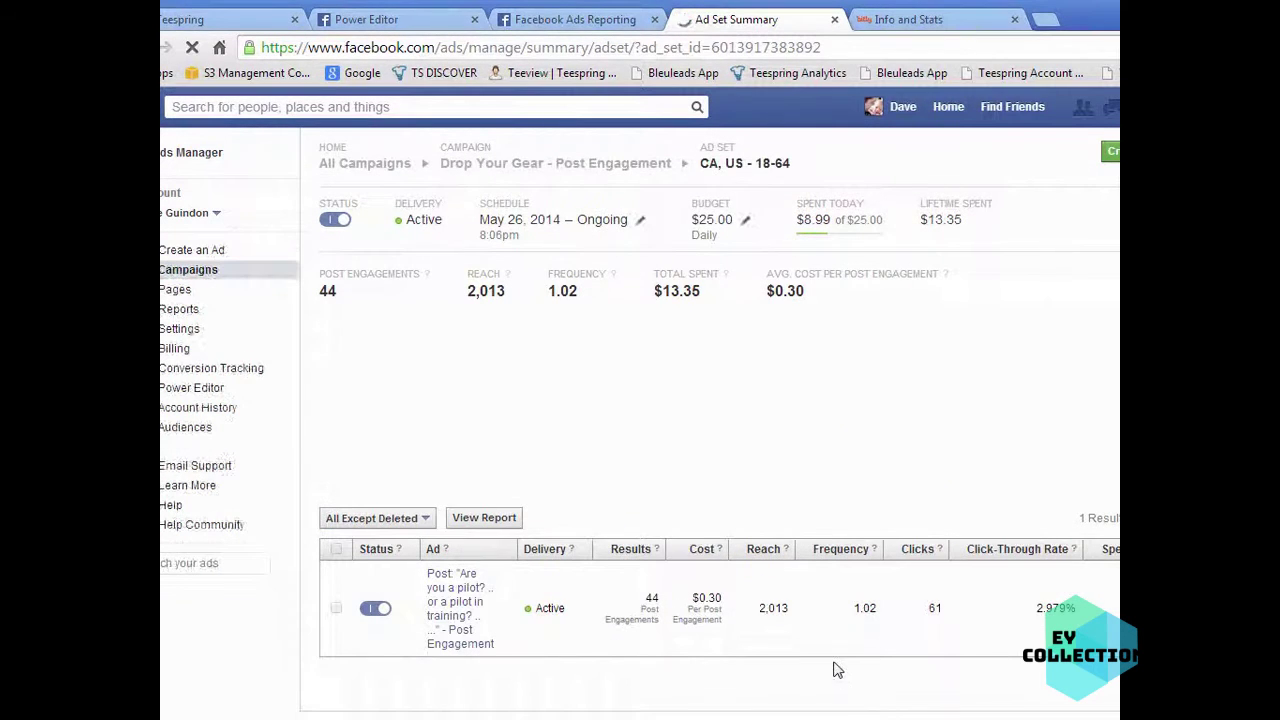
left_click(453, 598)
scroll(931, 663, "down", 3)
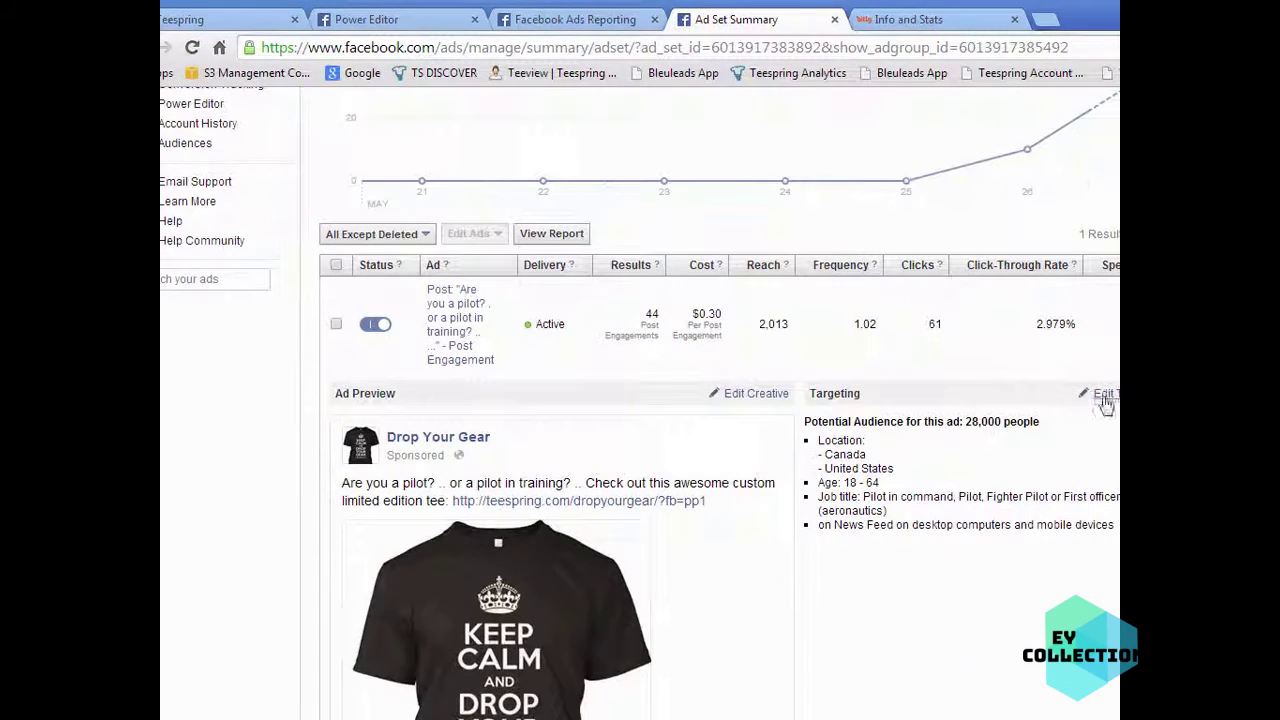
Limit the pilot post ad's gender targeting to Men, comparing the potential reach for Women, and save the change
left_click(1103, 394)
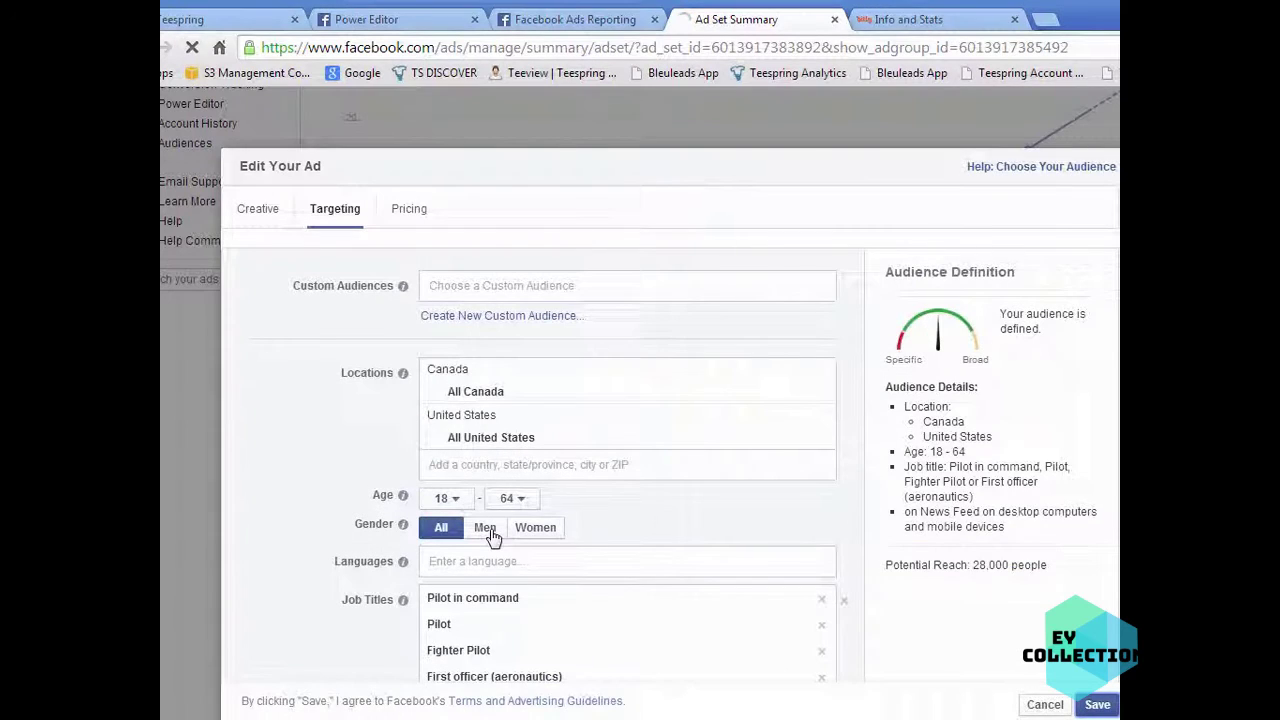
left_click(486, 529)
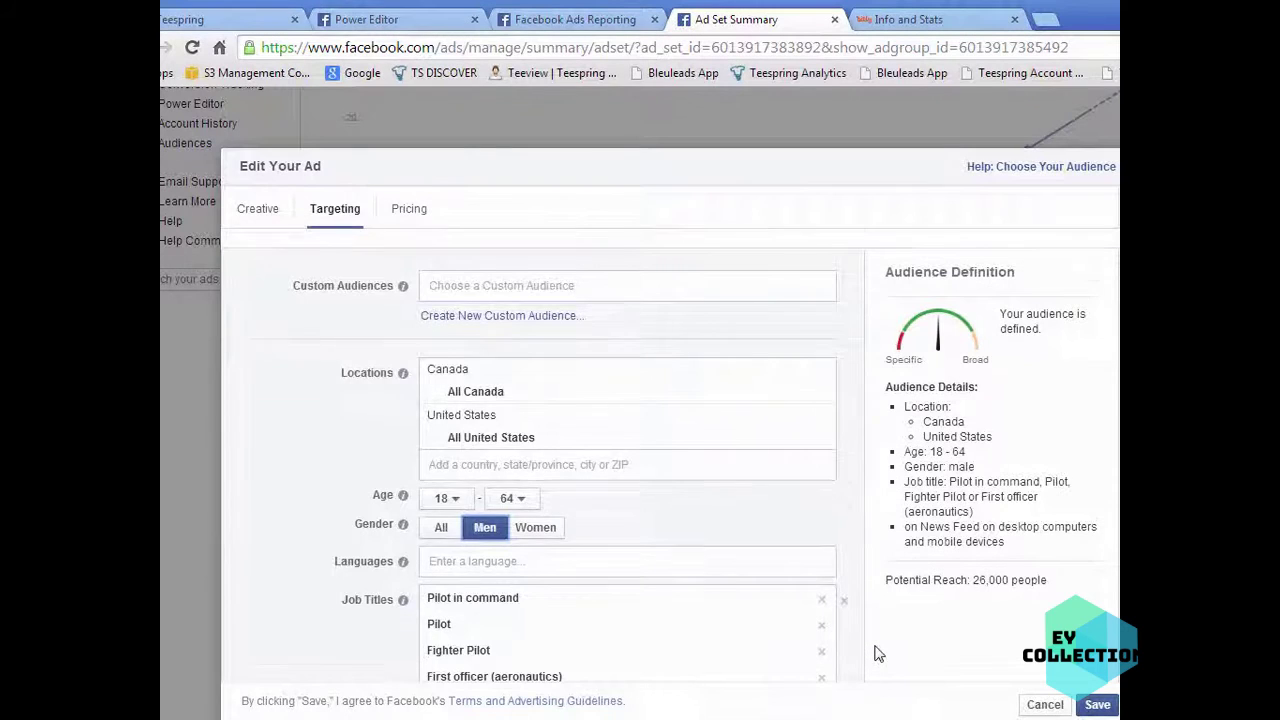
scroll(874, 653, "down", 2)
scroll(874, 653, "up", 1)
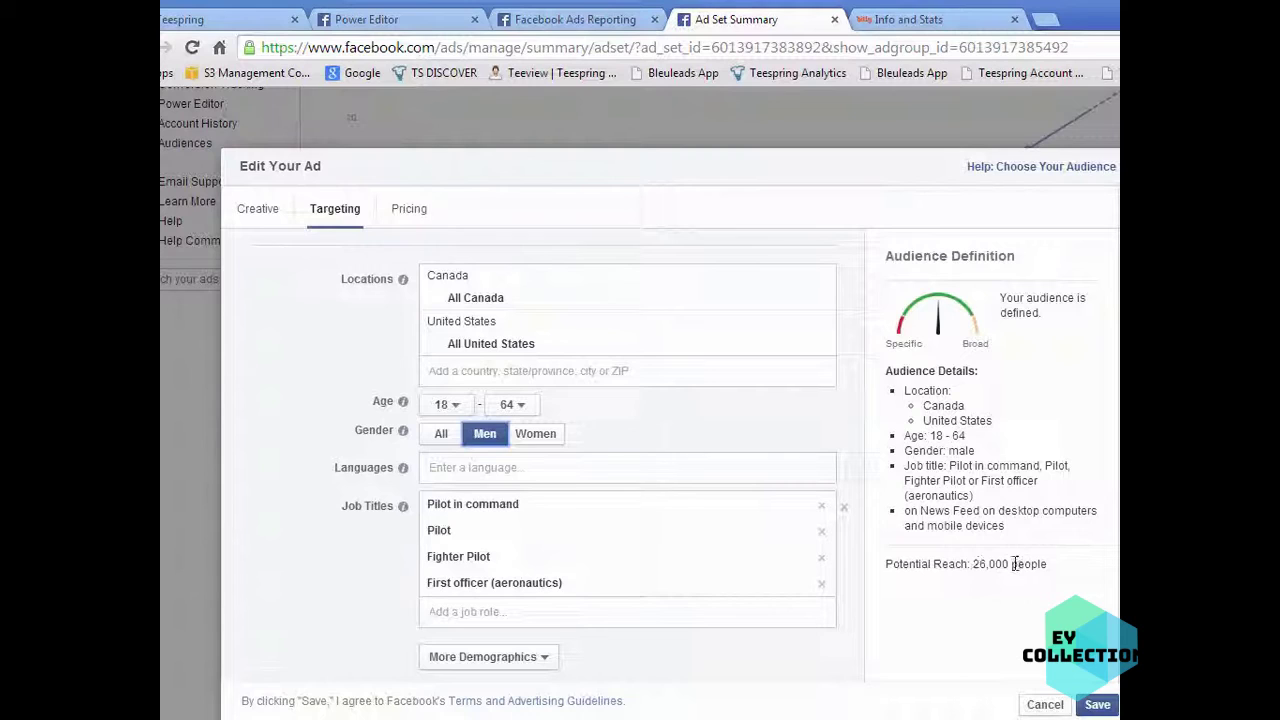
left_click(537, 437)
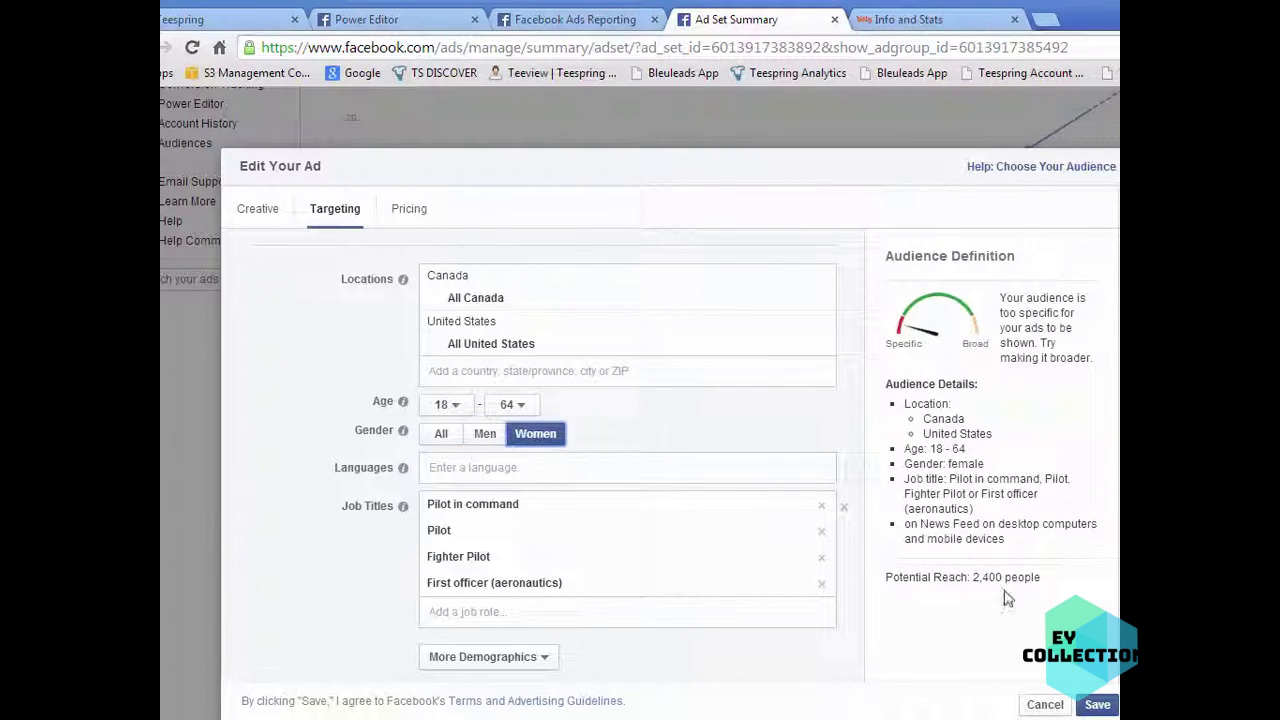
left_click(484, 434)
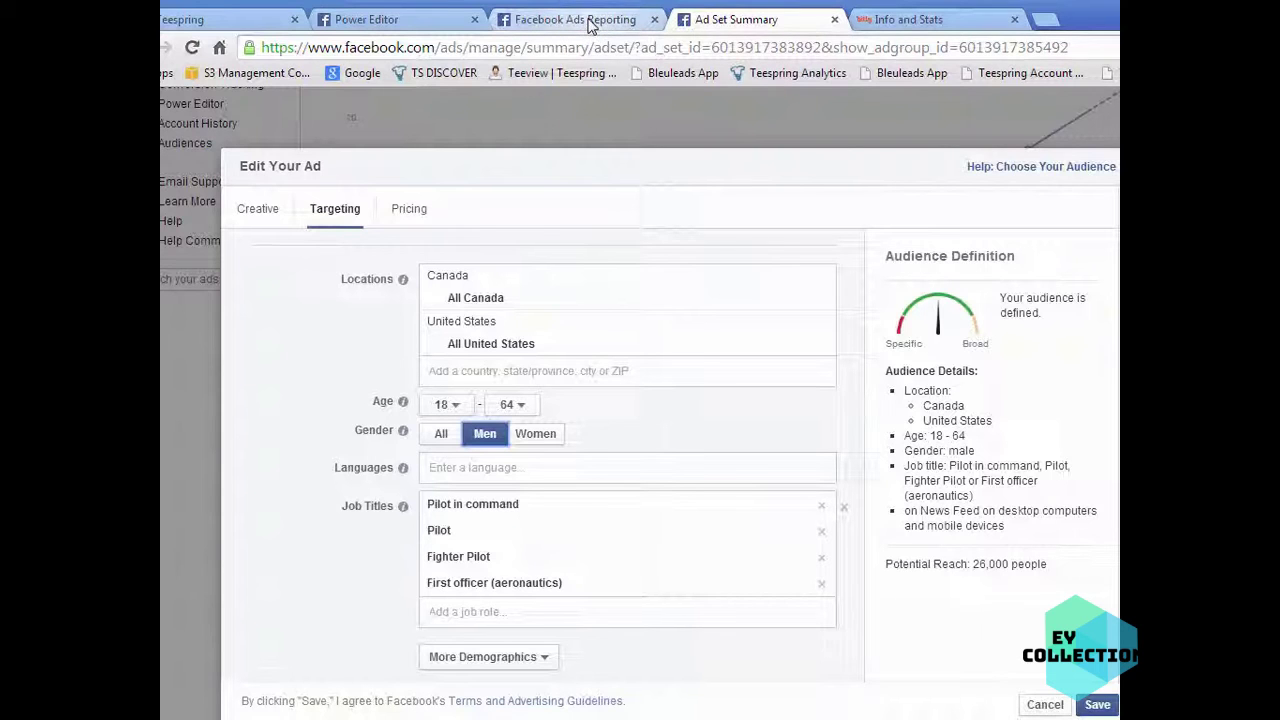
left_click(1100, 705)
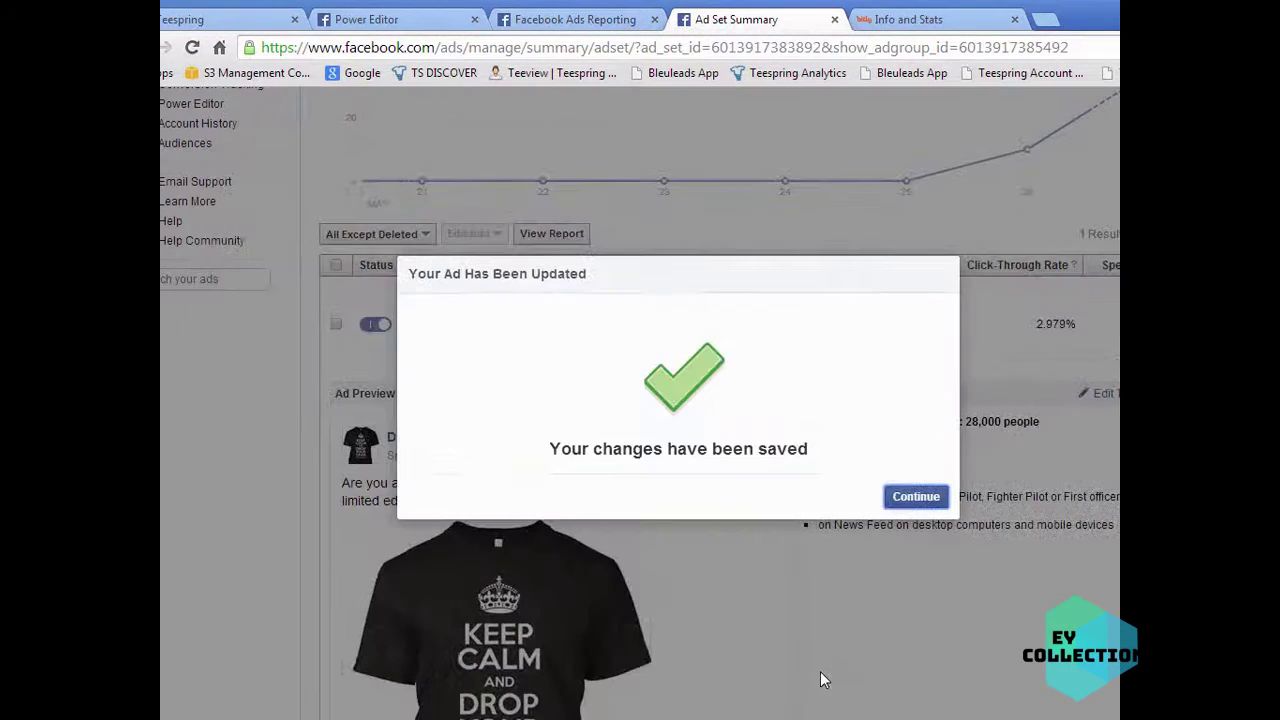
left_click(912, 495)
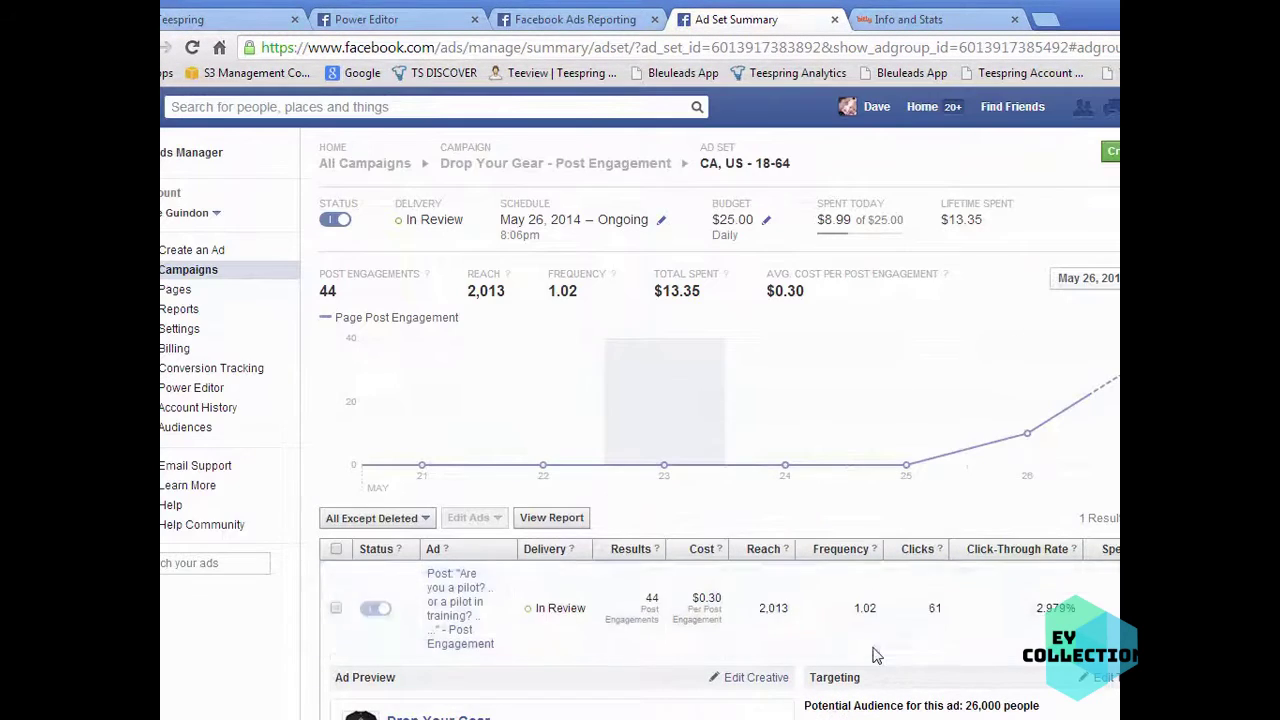
Return to the Facebook Ads report and check which ad sets and ads the leading age groups belong to
left_click(575, 20)
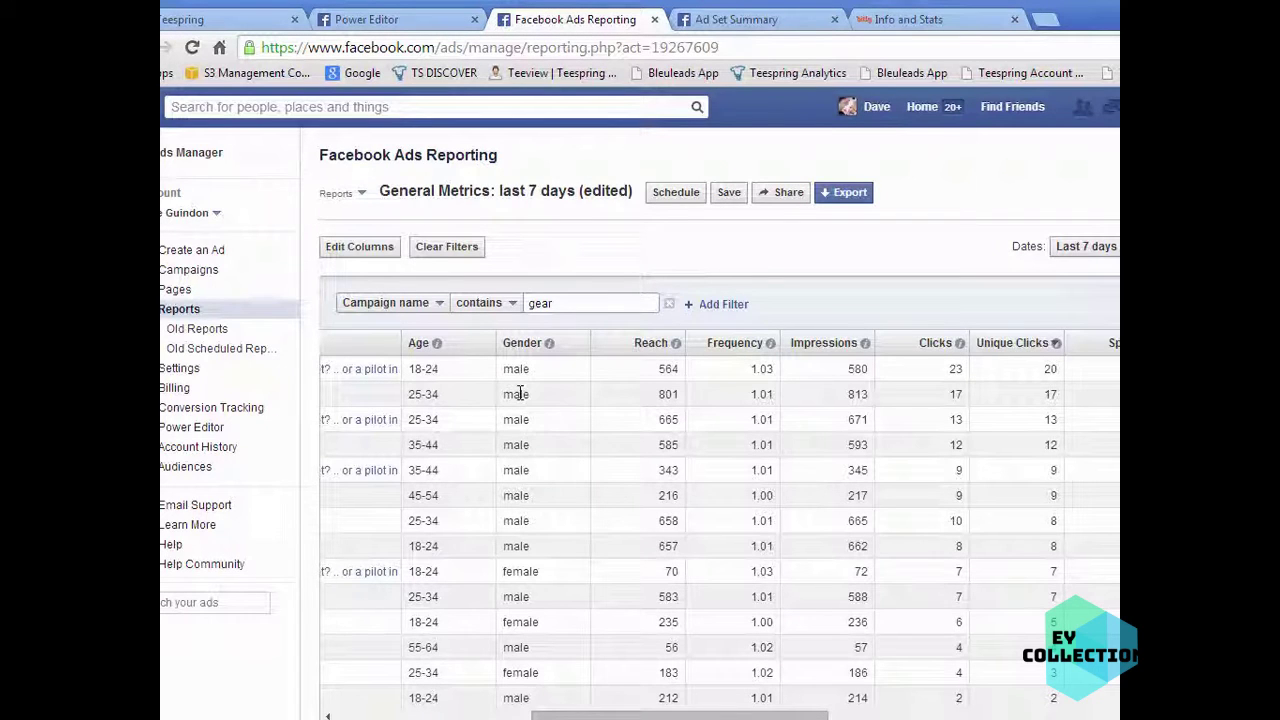
left_click_drag(583, 716, 476, 716)
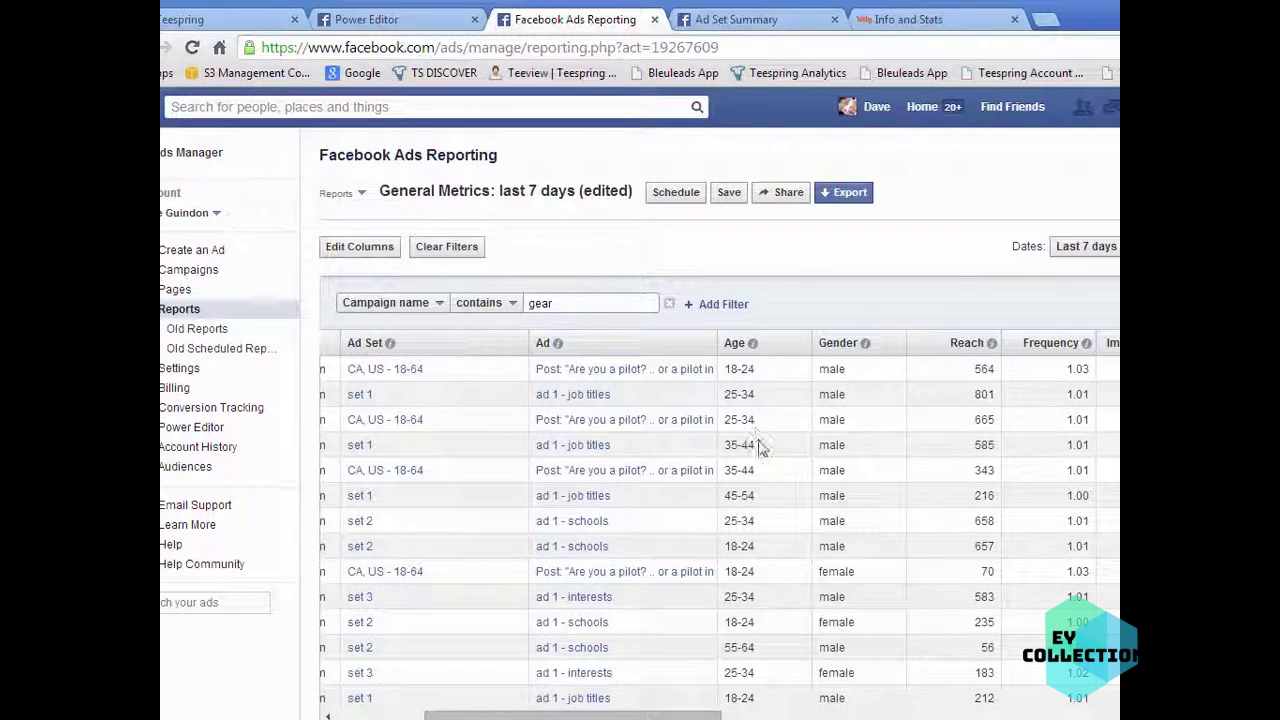
double_click(740, 495)
left_click(783, 512)
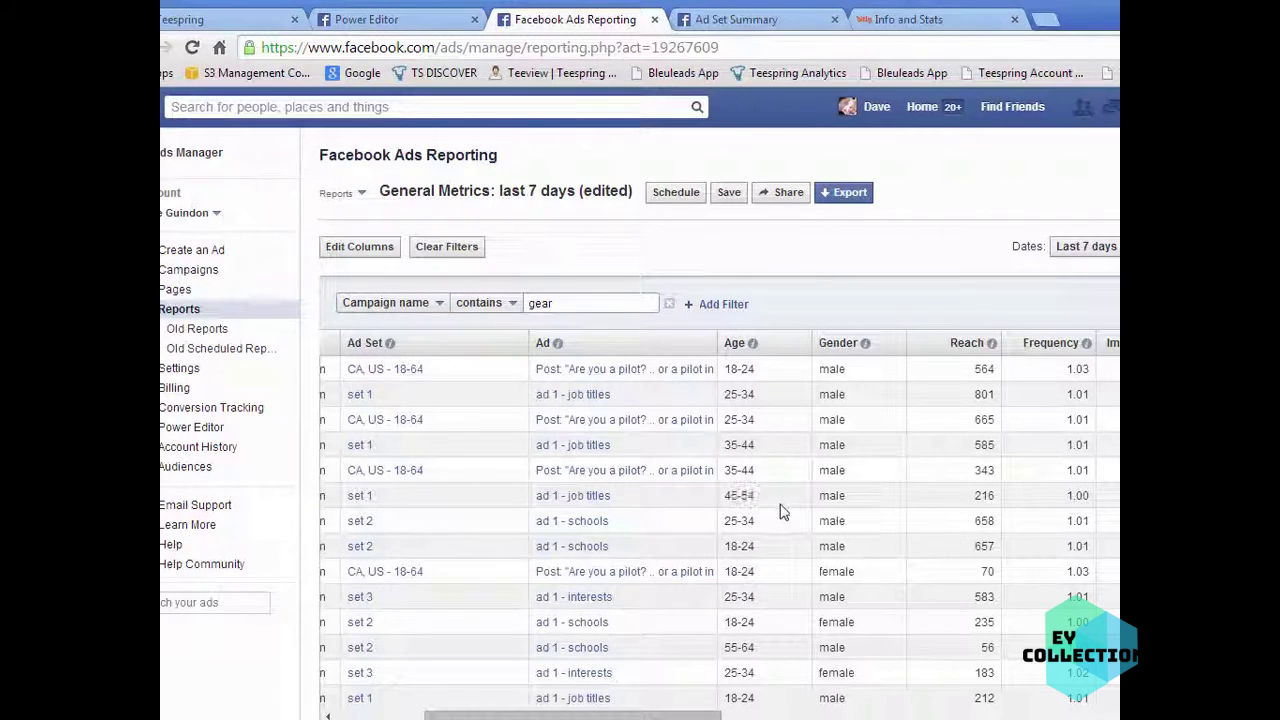
Set the maximum age in the pilot post ad's targeting to 54 and save the change
left_click(770, 19)
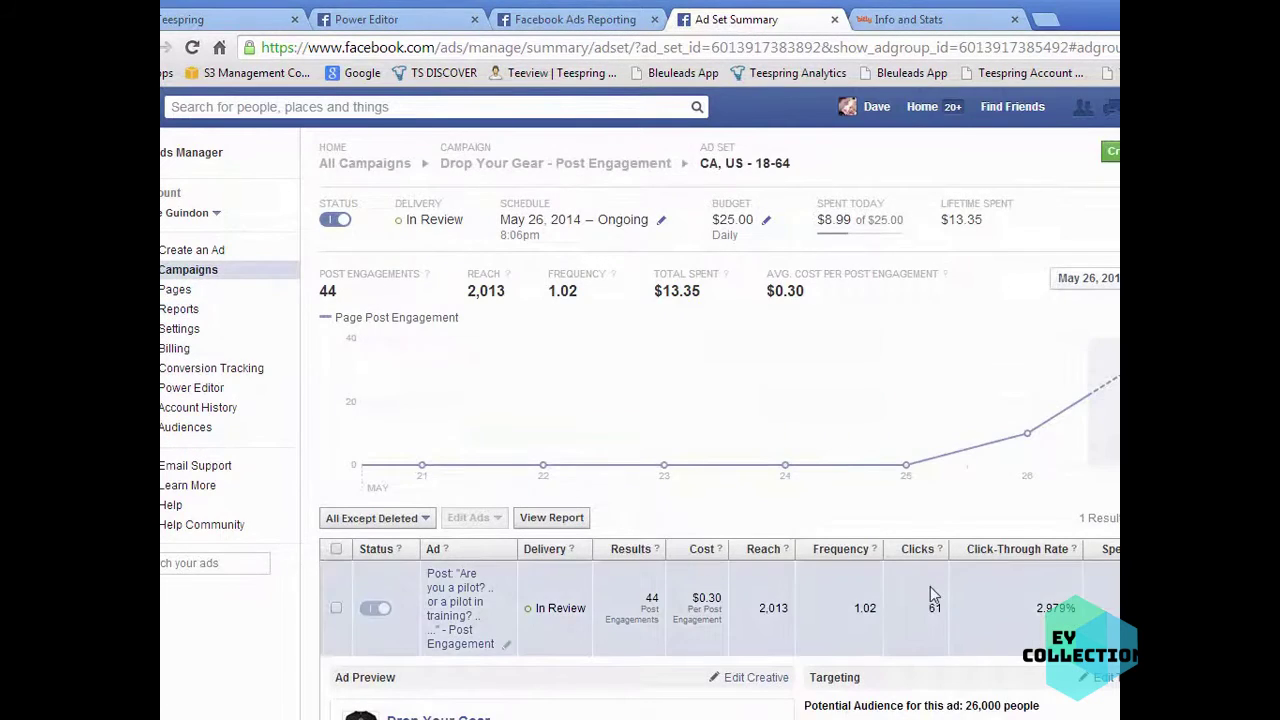
scroll(930, 592, "down", 3)
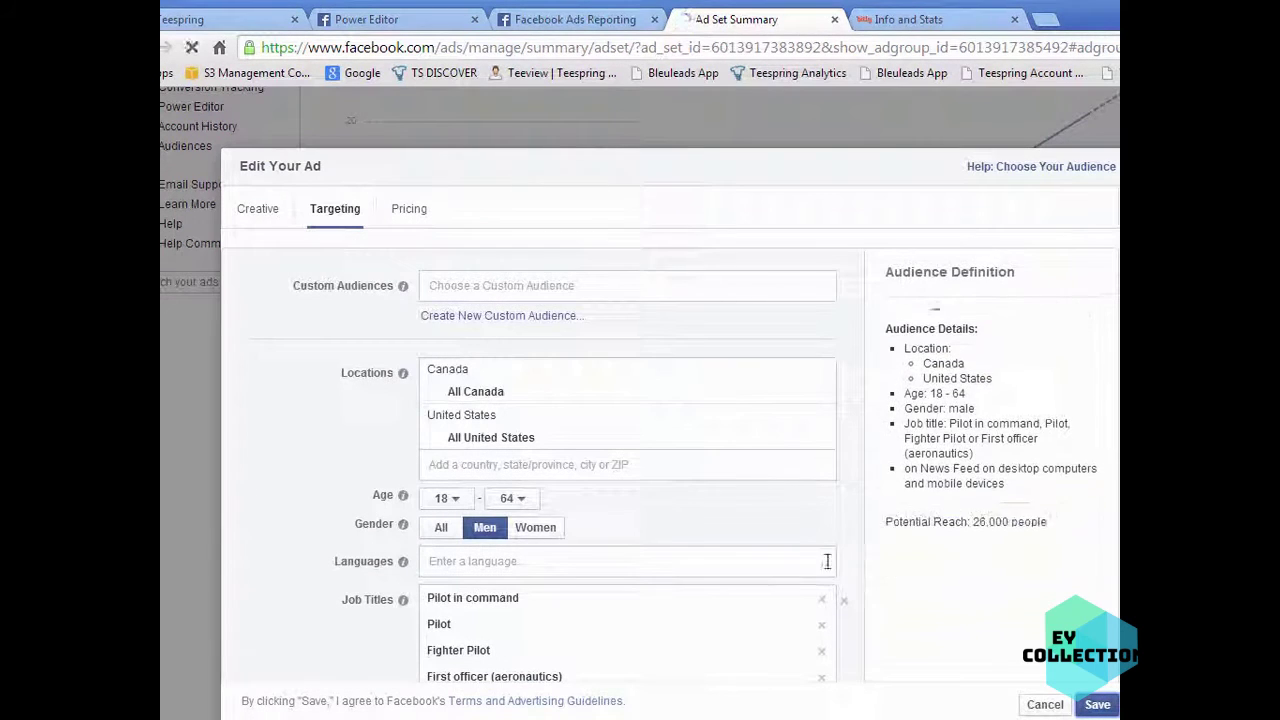
left_click(512, 498)
scroll(513, 560, "down", 3)
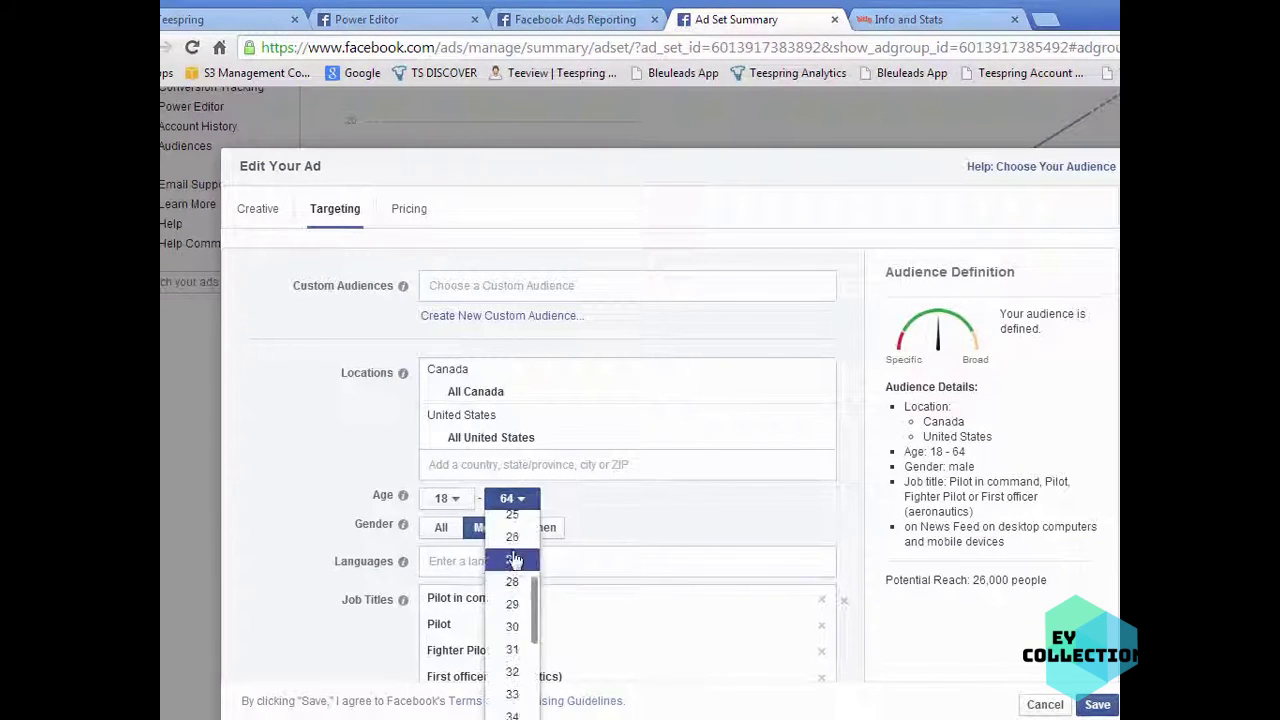
scroll(513, 560, "down", 7)
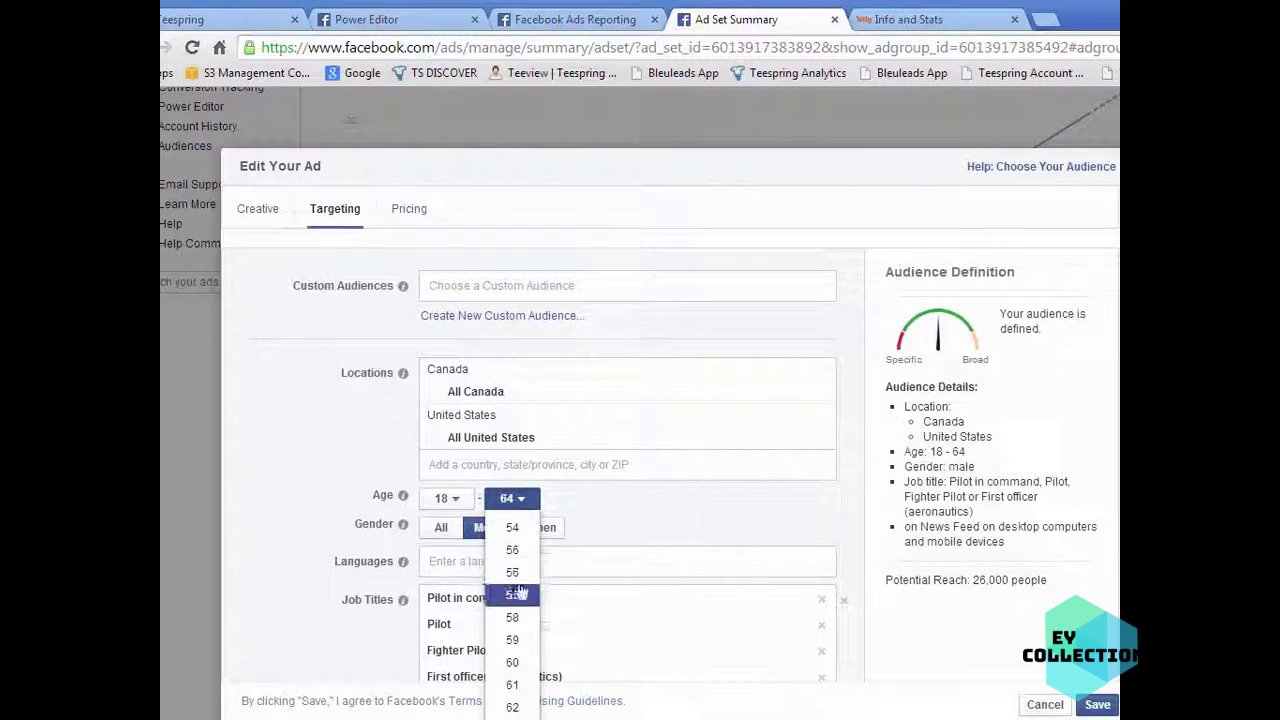
left_click(512, 527)
left_click(1100, 705)
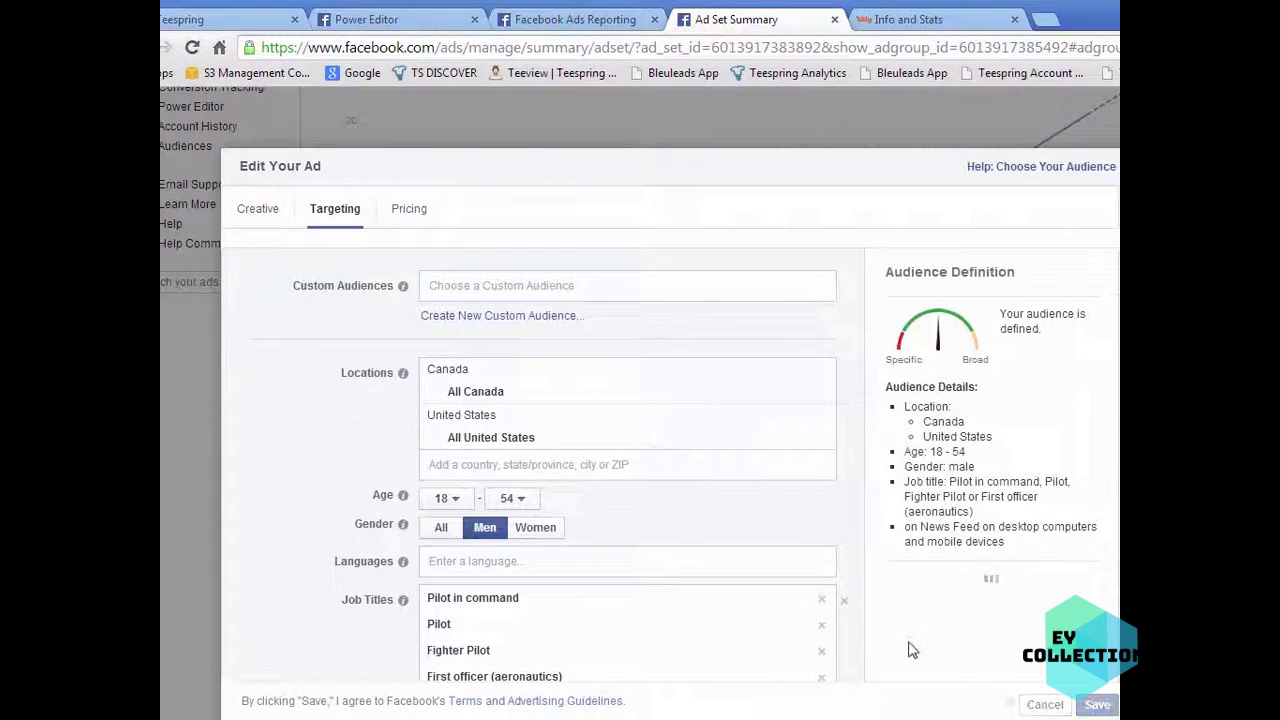
left_click(914, 496)
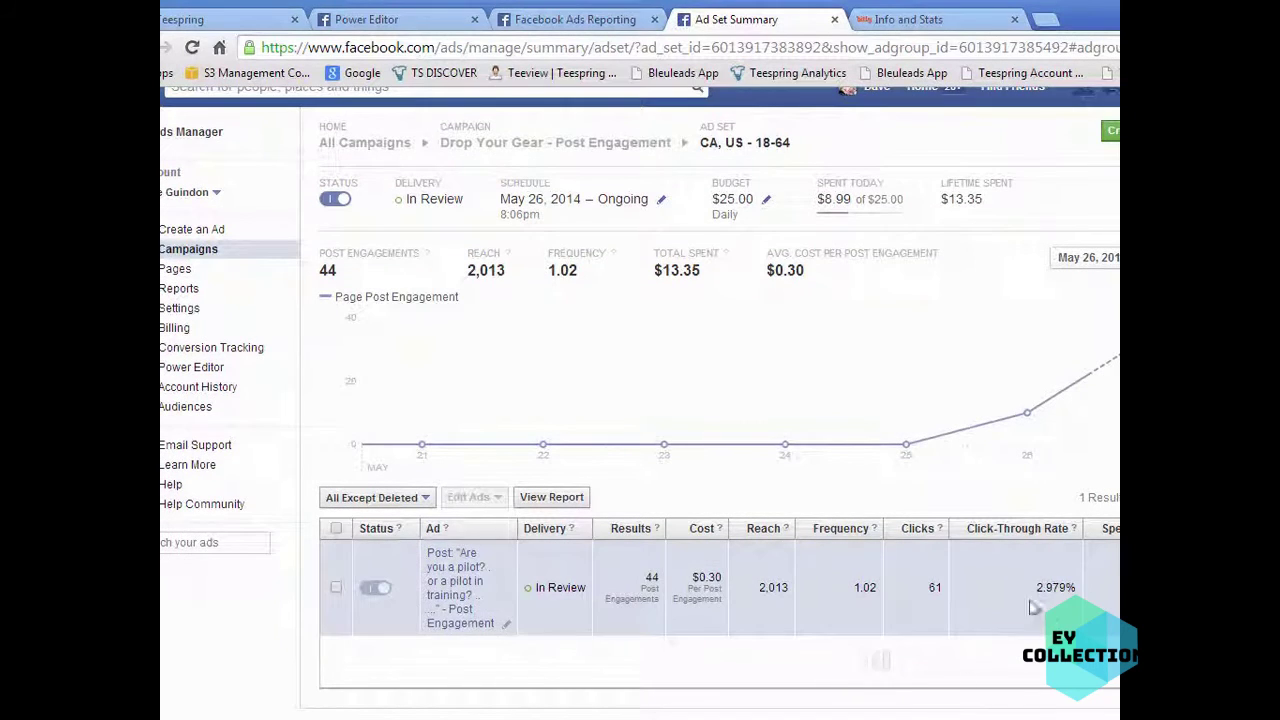
Review the pilot post ad's preview, post engagement and updated targeting summary
scroll(1030, 600, "down", 3)
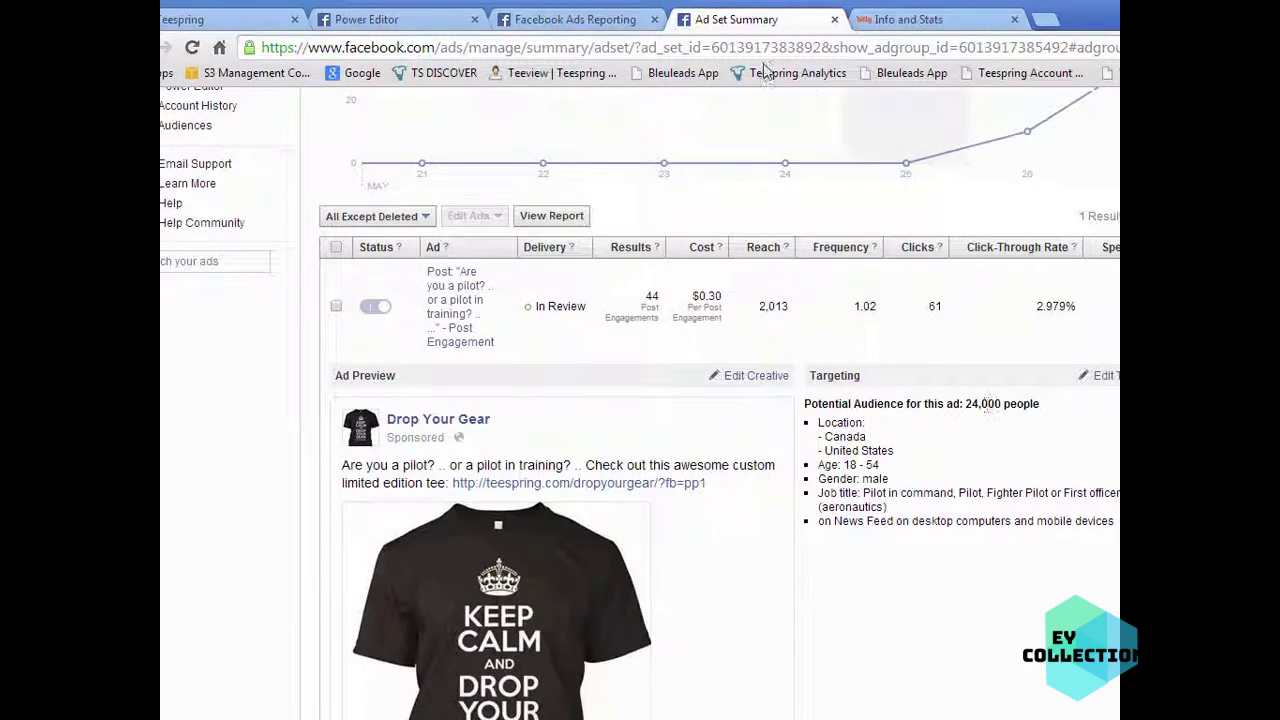
scroll(960, 605, "down", 2)
scroll(960, 605, "down", 1)
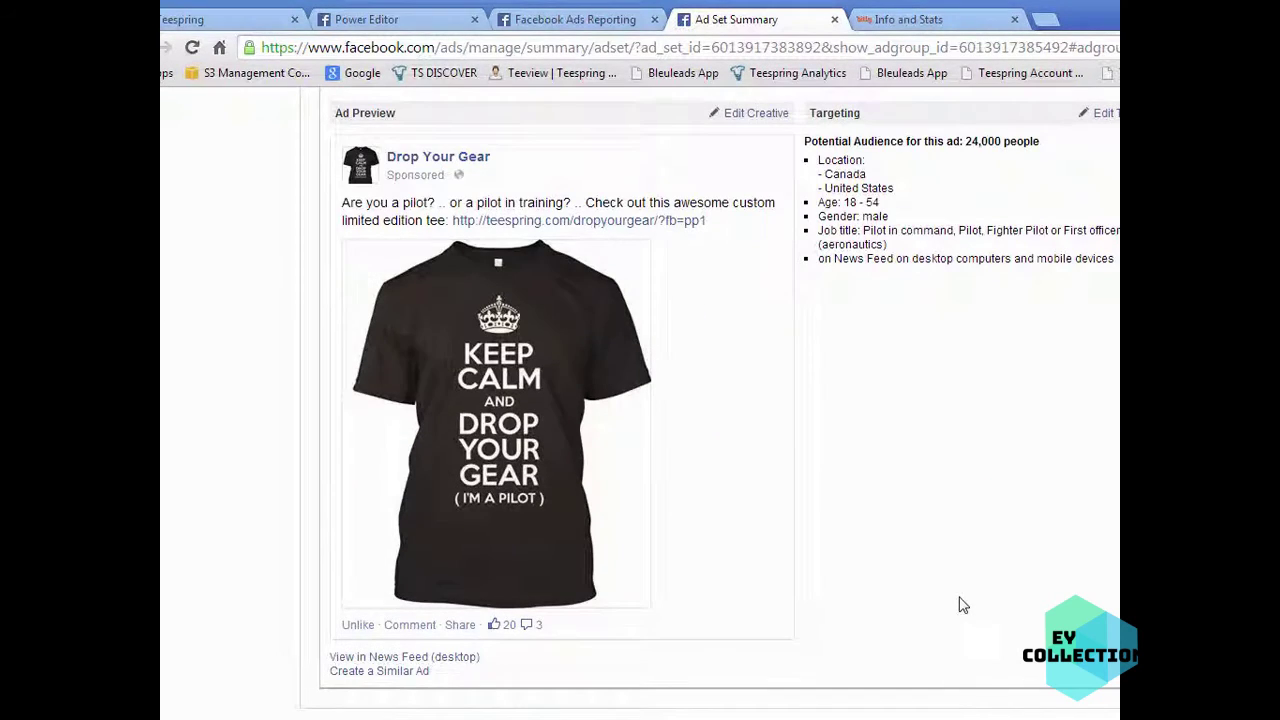
scroll(960, 605, "up", 2)
scroll(958, 603, "down", 2)
scroll(977, 543, "up", 3)
Go back to the Facebook Ads report and look through the age and gender rows for each ad
left_click(575, 19)
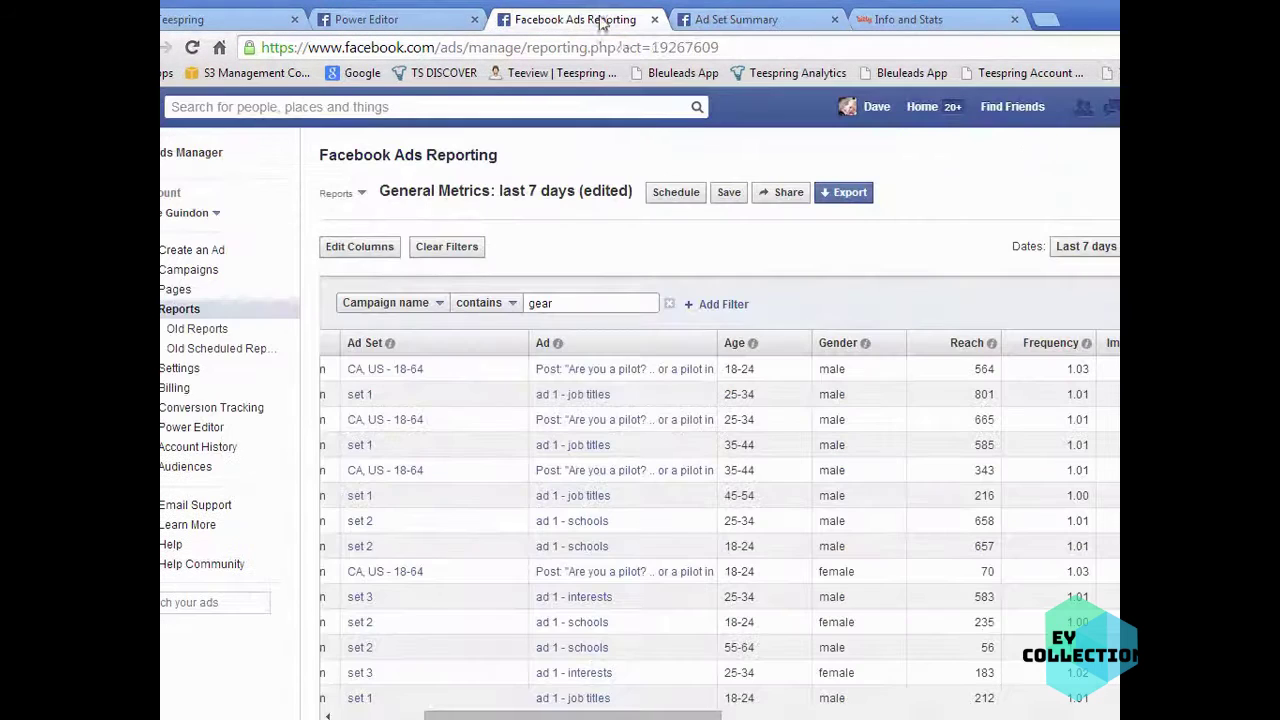
scroll(977, 620, "down", 5)
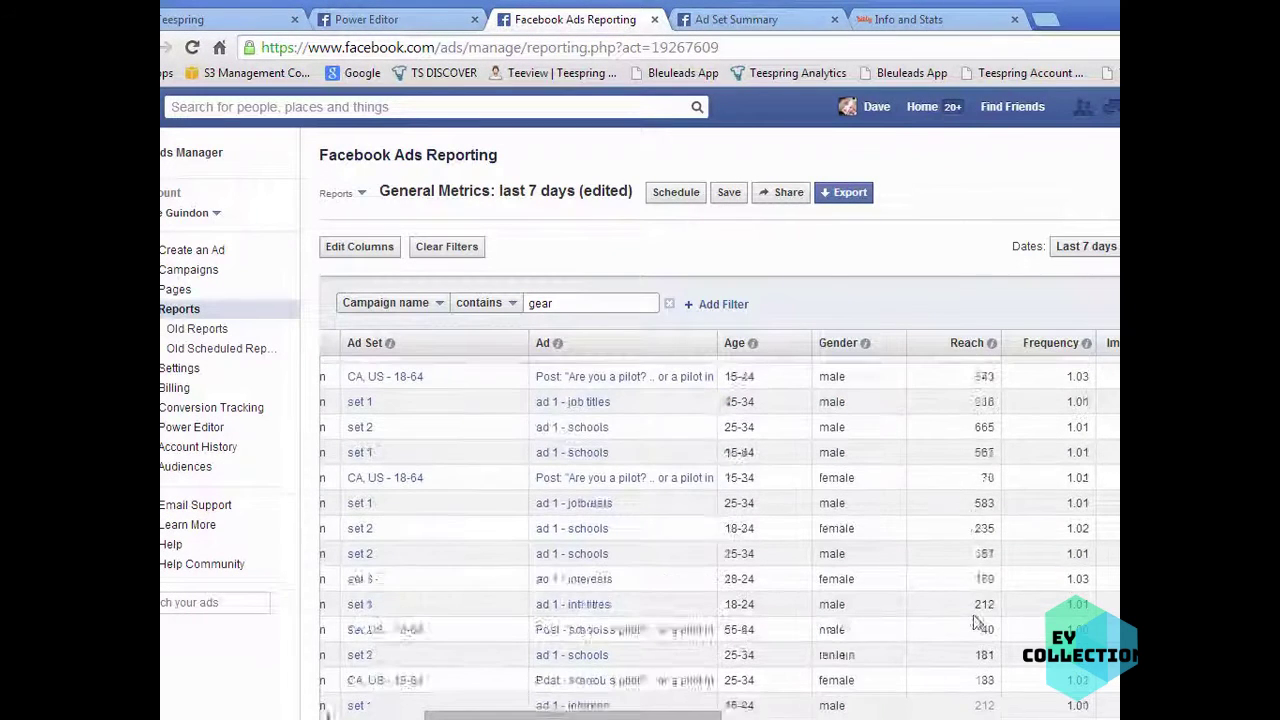
scroll(977, 627, "up", 5)
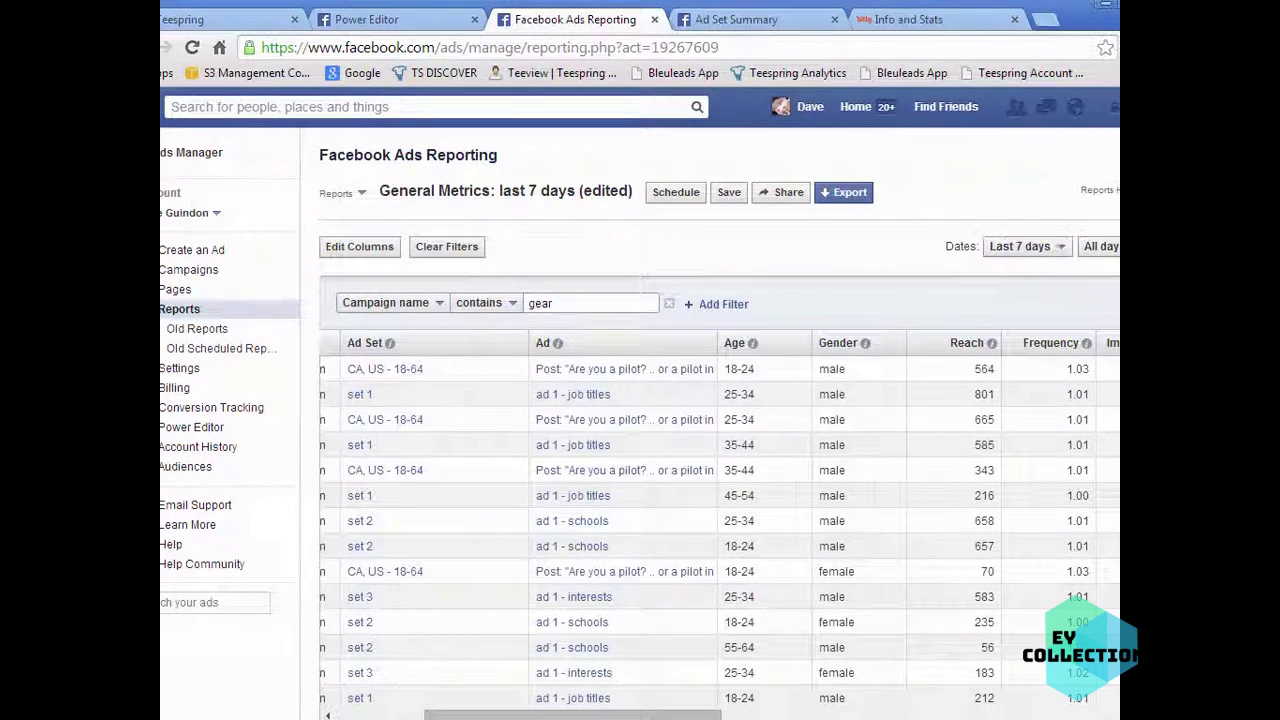
scroll(617, 660, "down", 2)
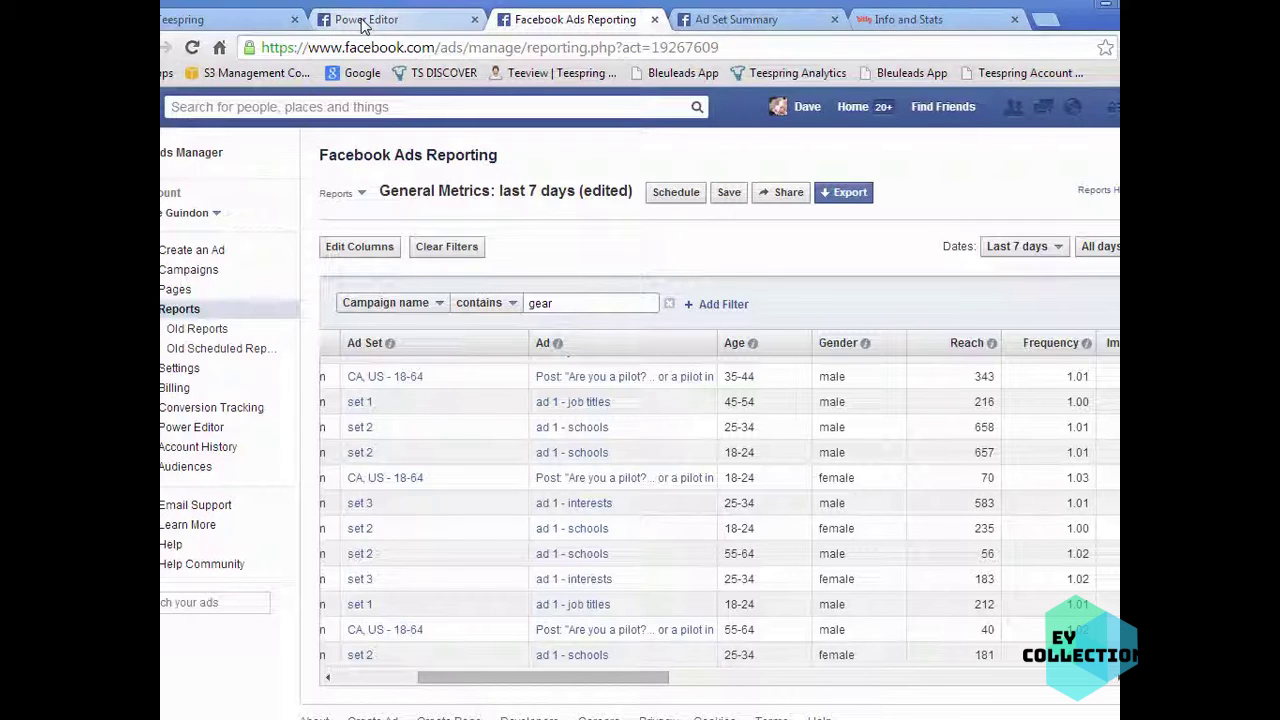
Switch to the Teespring dashboard, reload the campaigns and check sales of the Keep Calm and Drop Your Gear! shirt
left_click(235, 24)
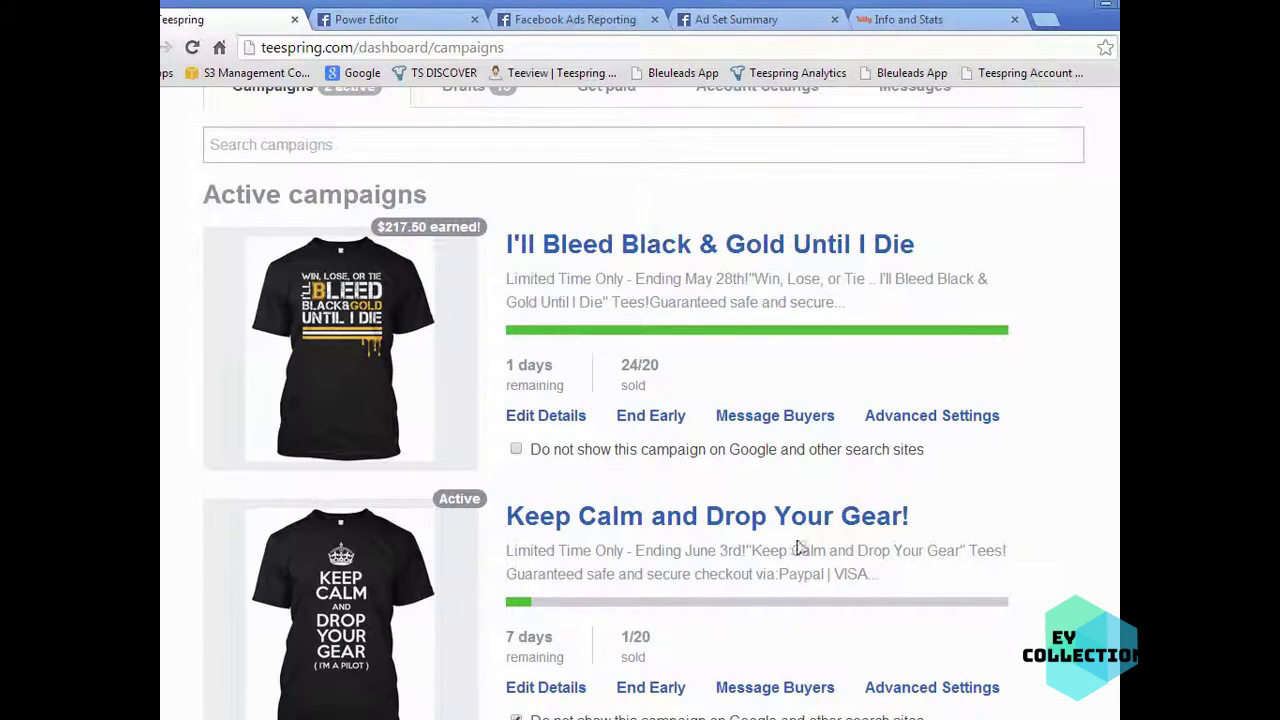
left_click(192, 47)
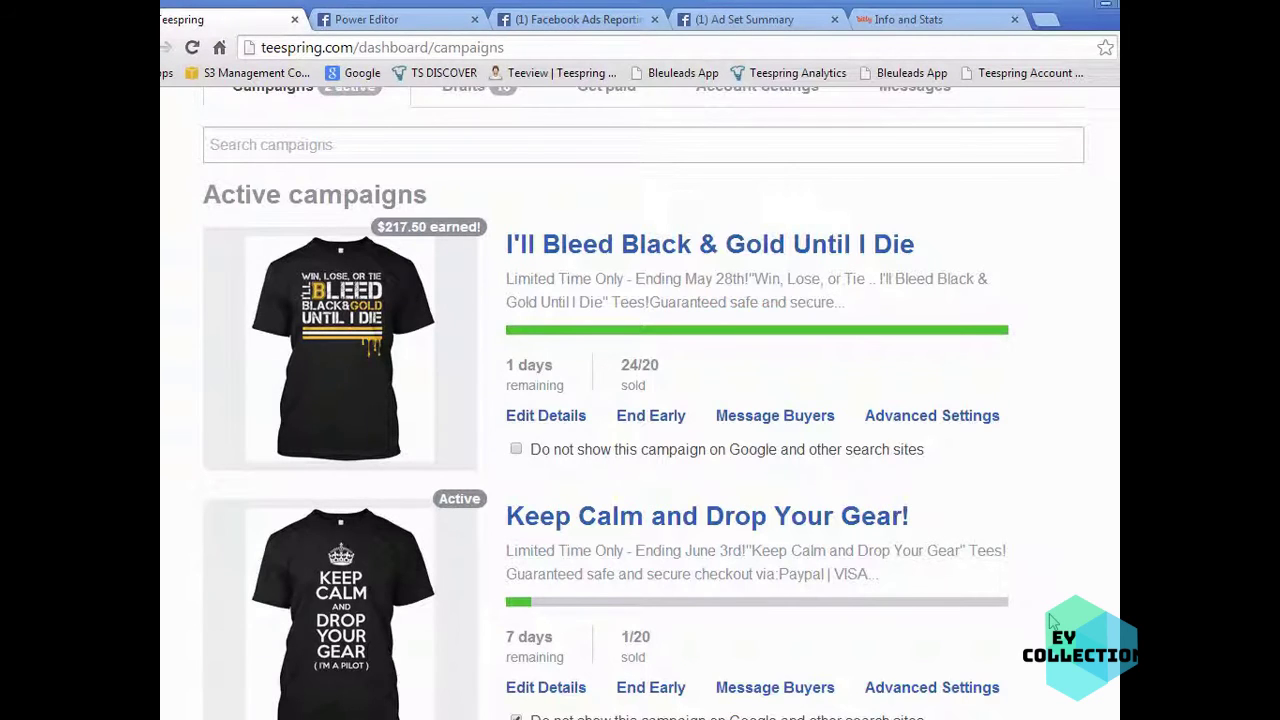
scroll(1052, 622, "down", 1)
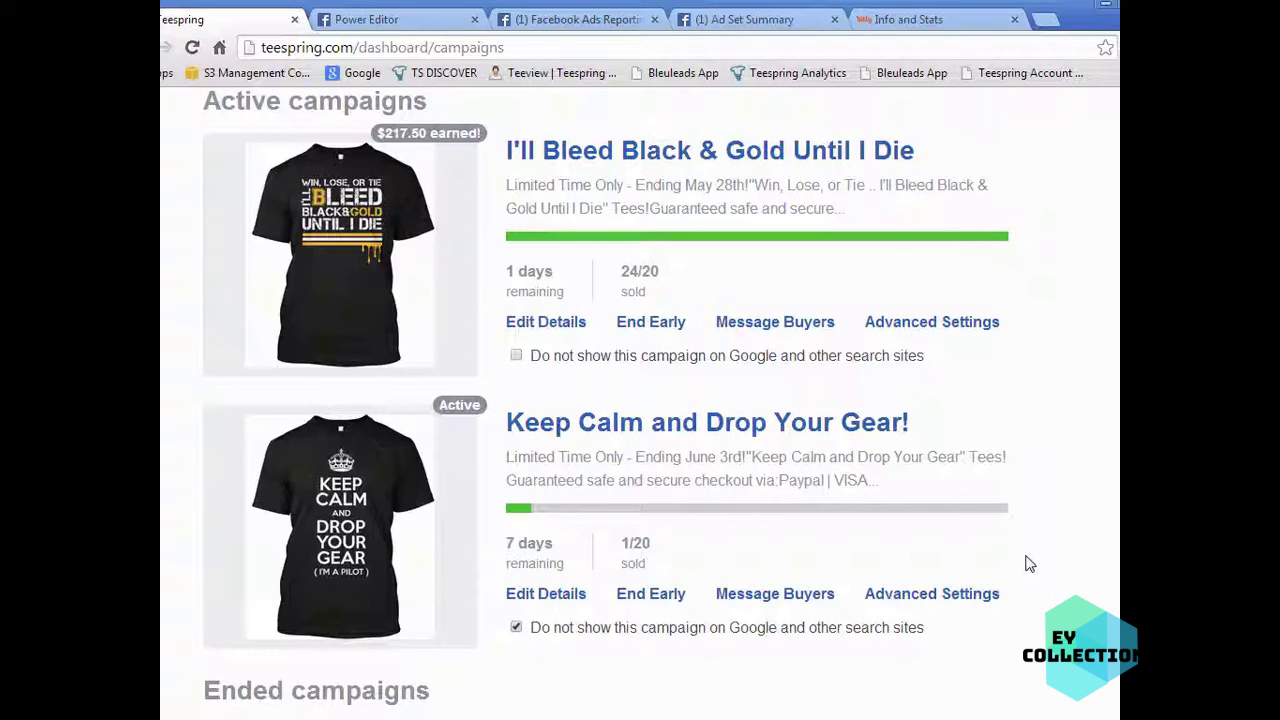
Compare clicks, cost per click, actions and checkouts across the report's age groups, highlighting age 45-54 for the job titles ad
left_click(575, 20)
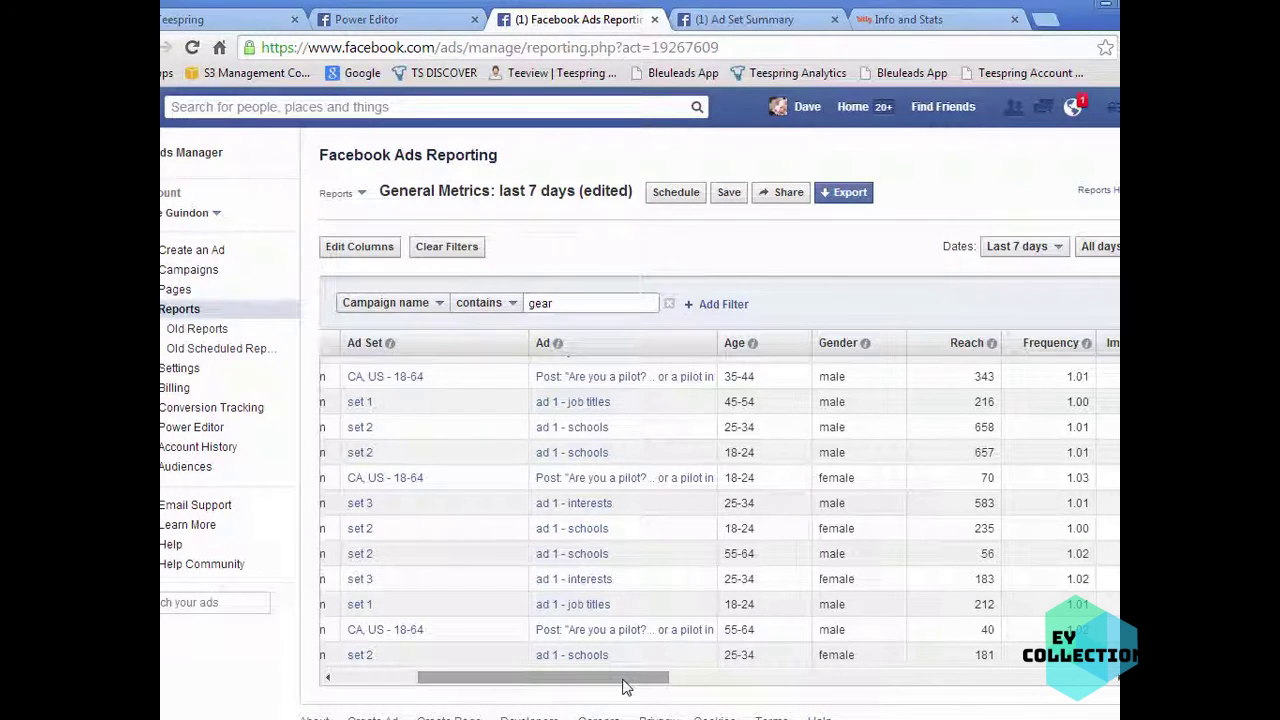
left_click_drag(623, 686, 651, 689)
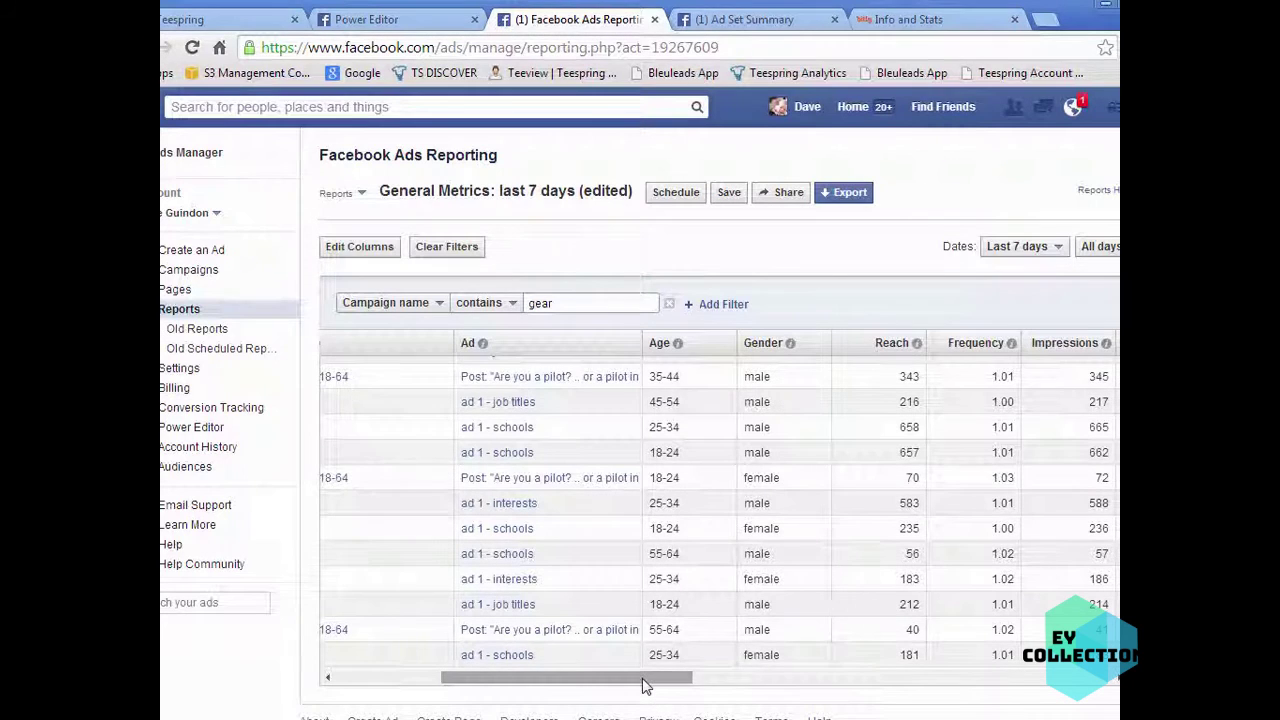
left_click_drag(645, 684, 681, 688)
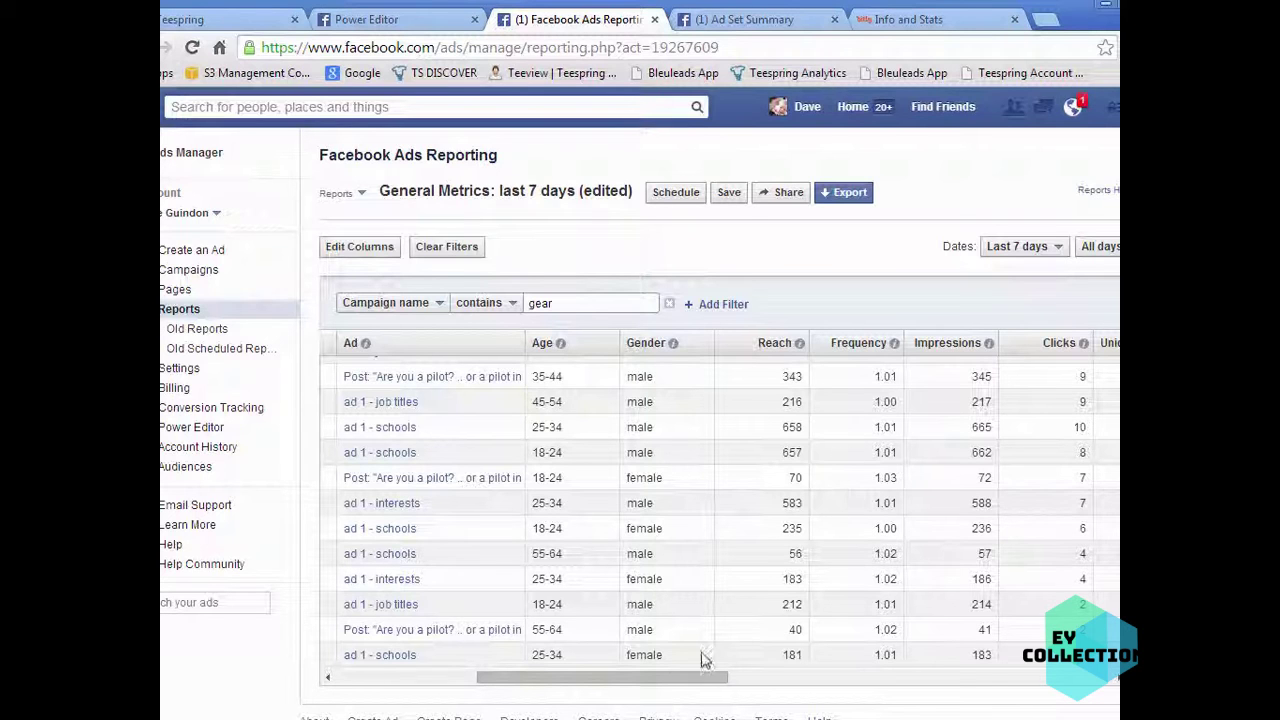
left_click_drag(657, 680, 1046, 694)
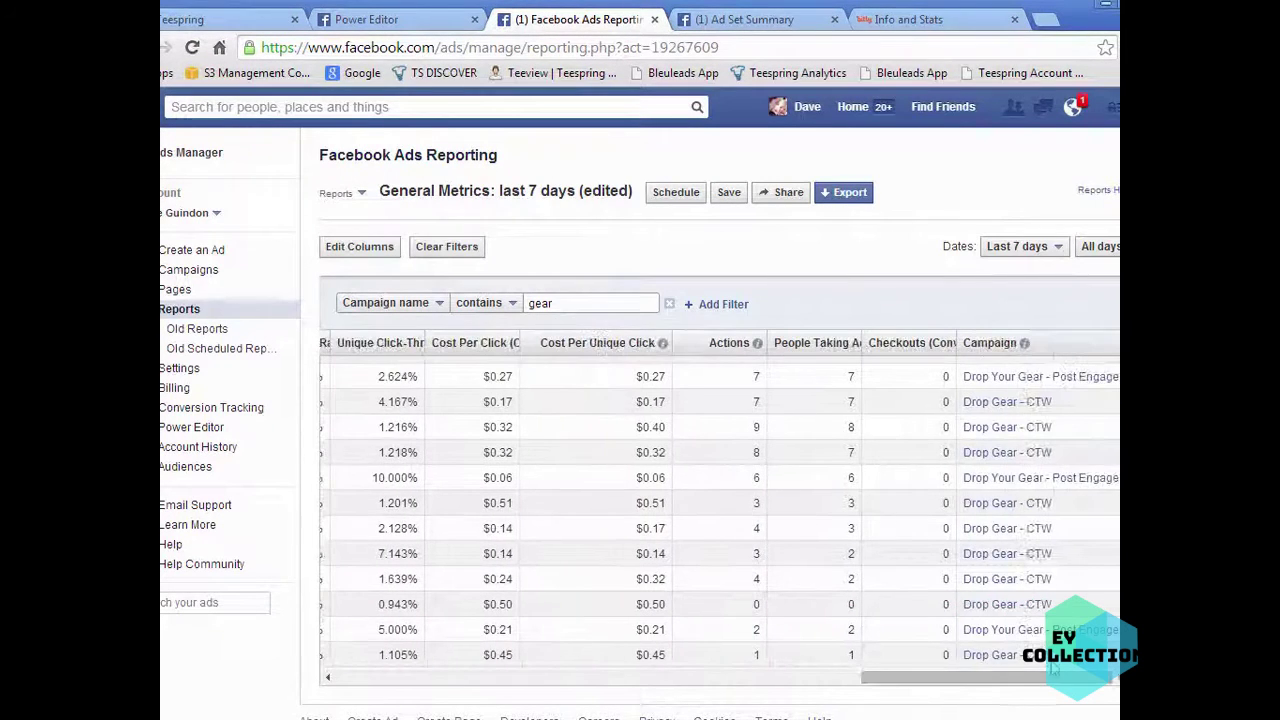
left_click_drag(970, 683, 586, 694)
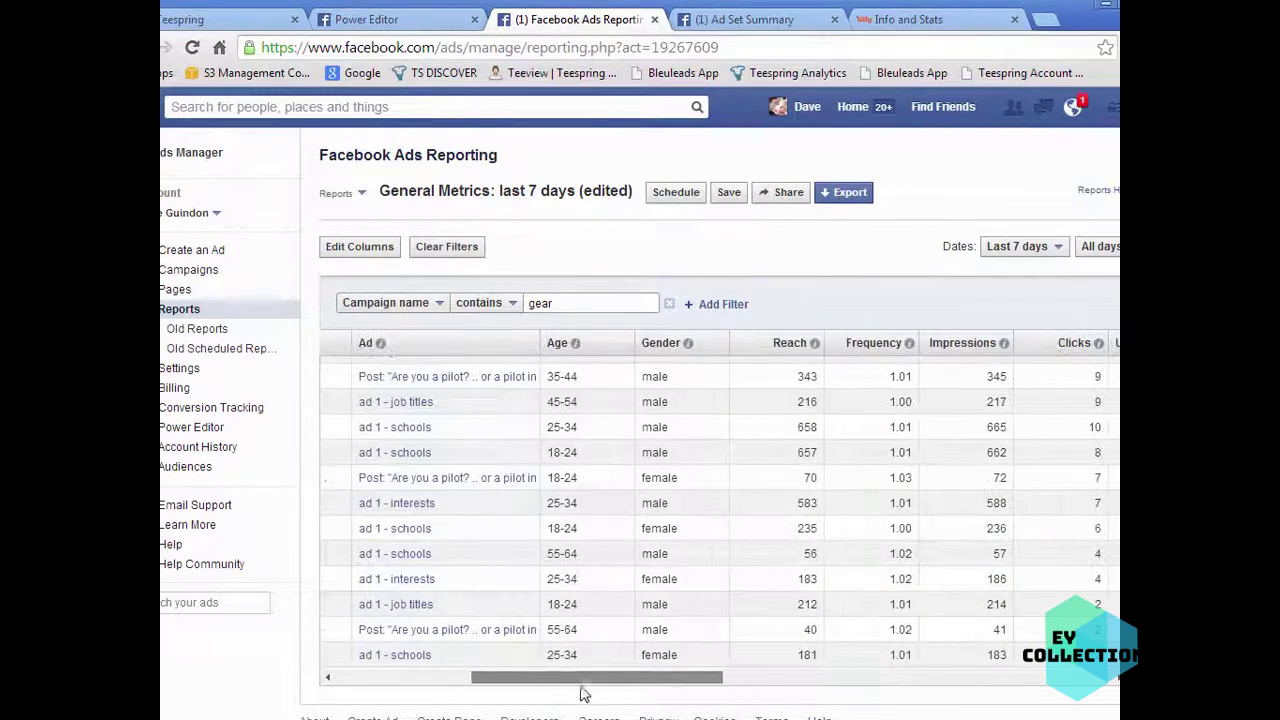
left_click_drag(580, 403, 548, 401)
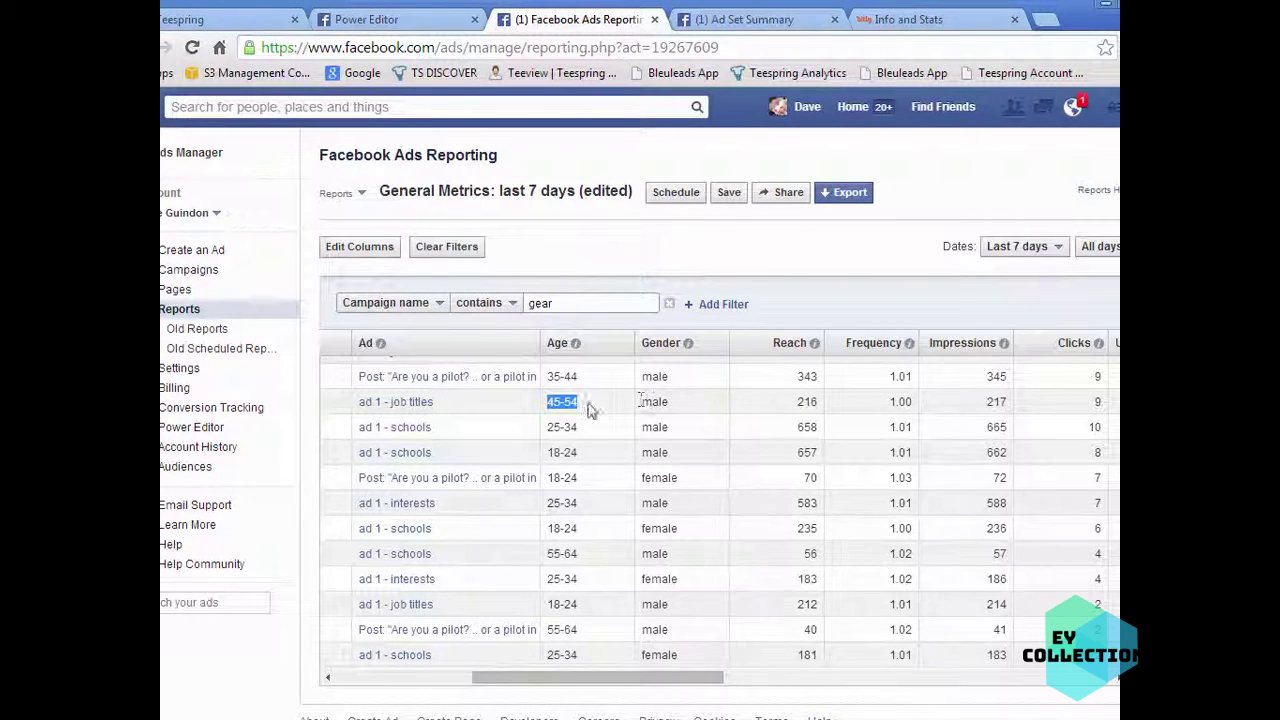
Return to the ad set summary and look over the Drop Your Gear ad preview again
left_click(759, 22)
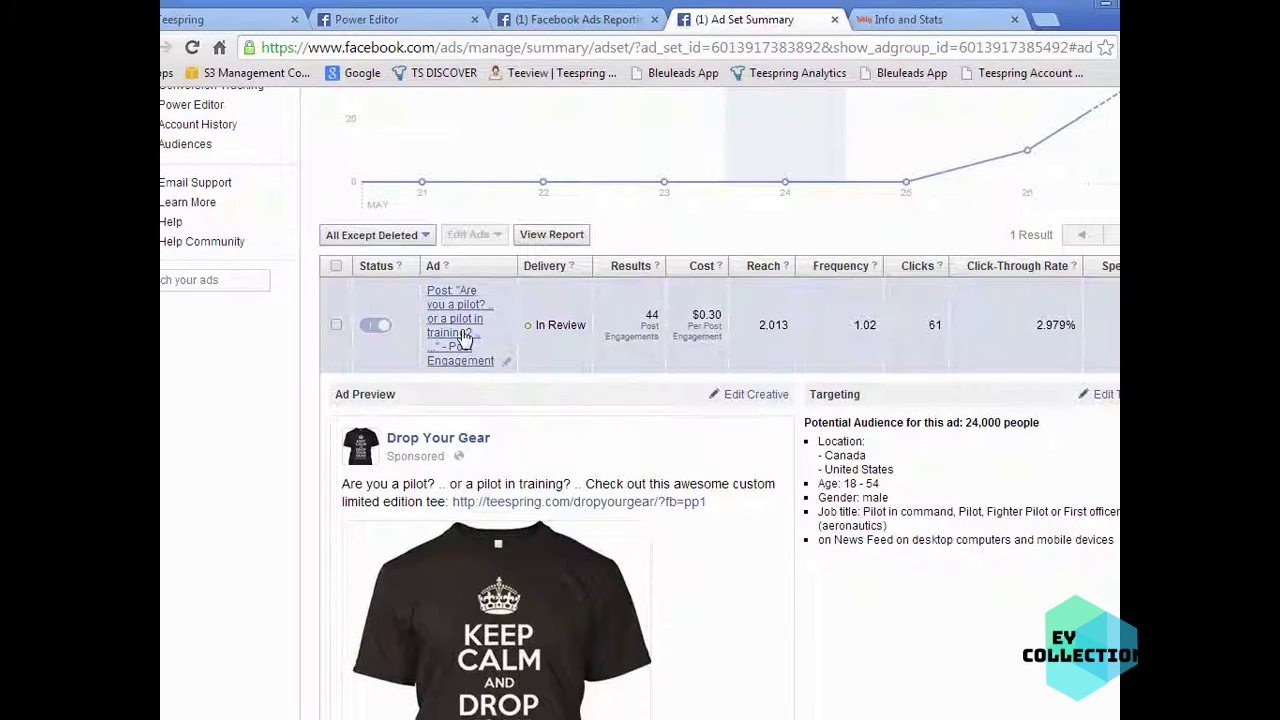
scroll(958, 545, "down", 3)
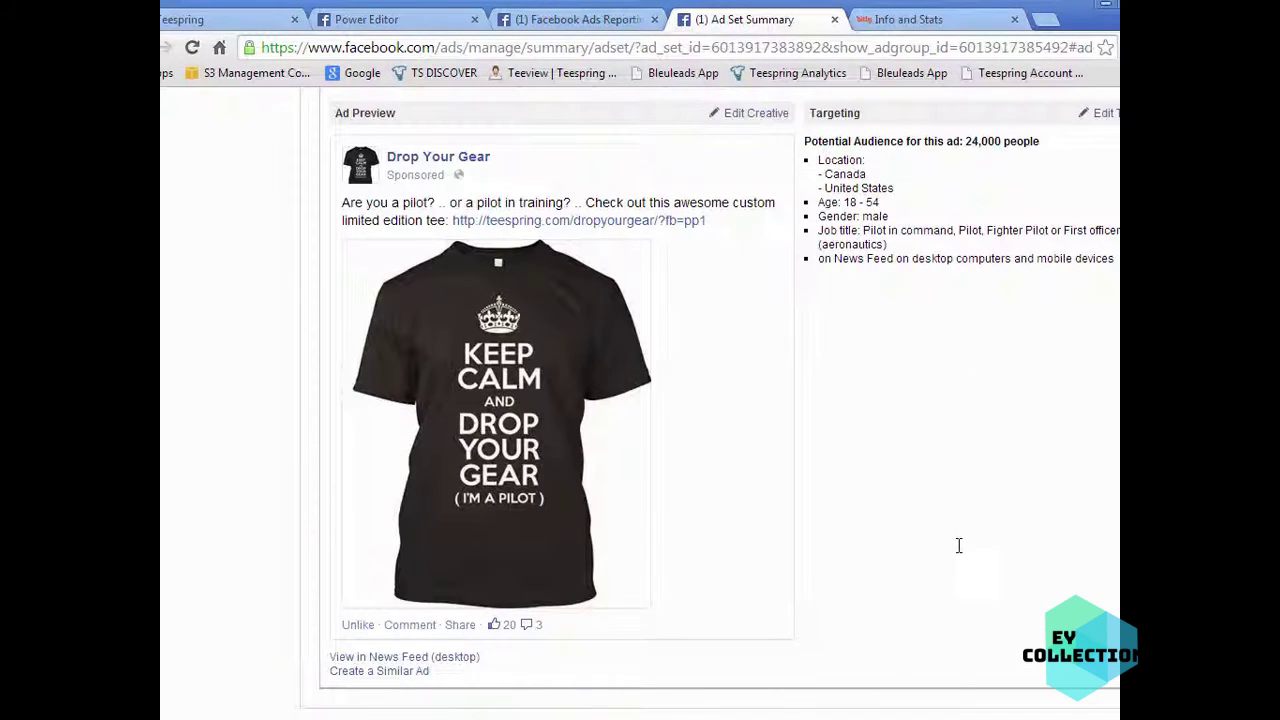
Create a similar ad from the Drop Your Gear pilot post and set its audience age range to 22-24
left_click(398, 675)
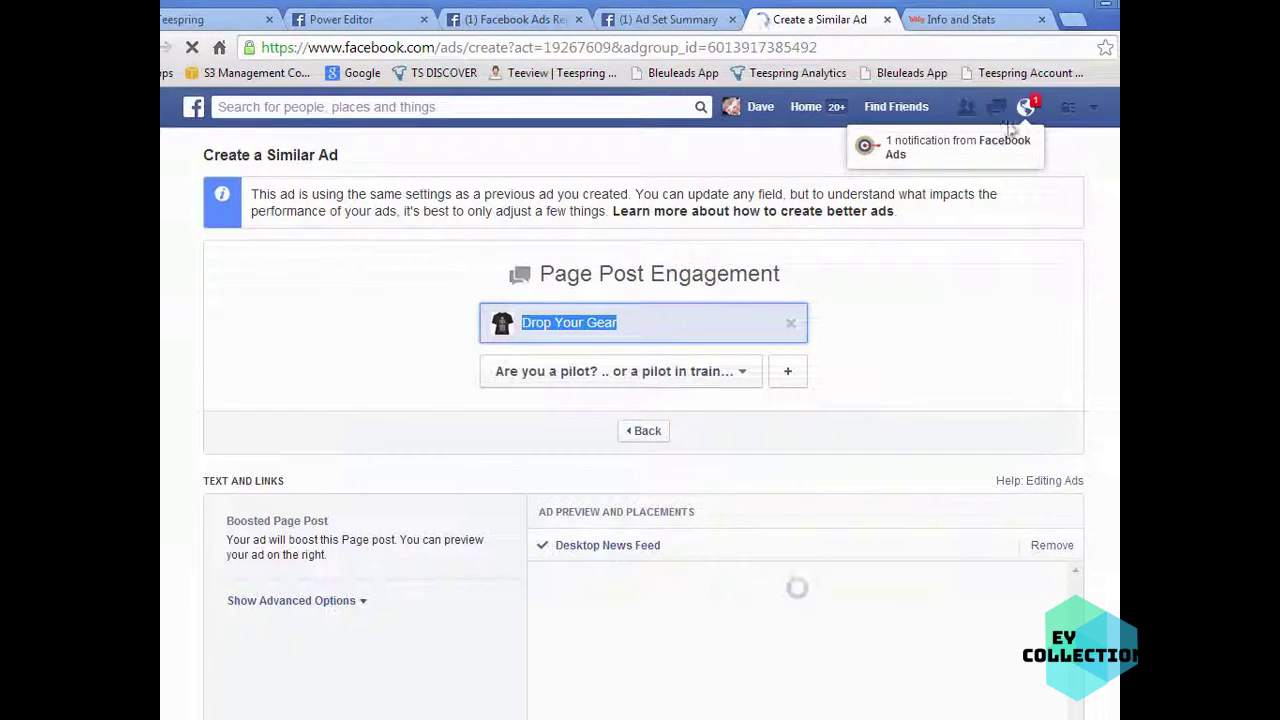
scroll(440, 515, "down", 9)
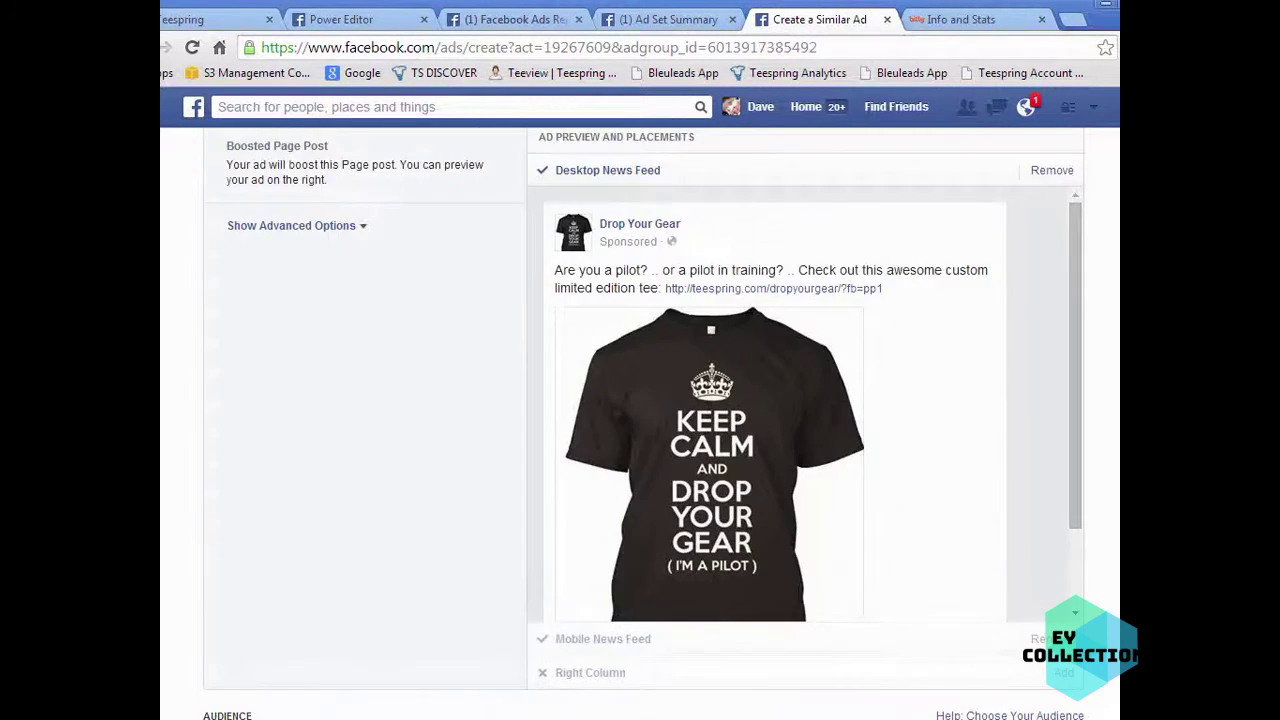
left_click(436, 511)
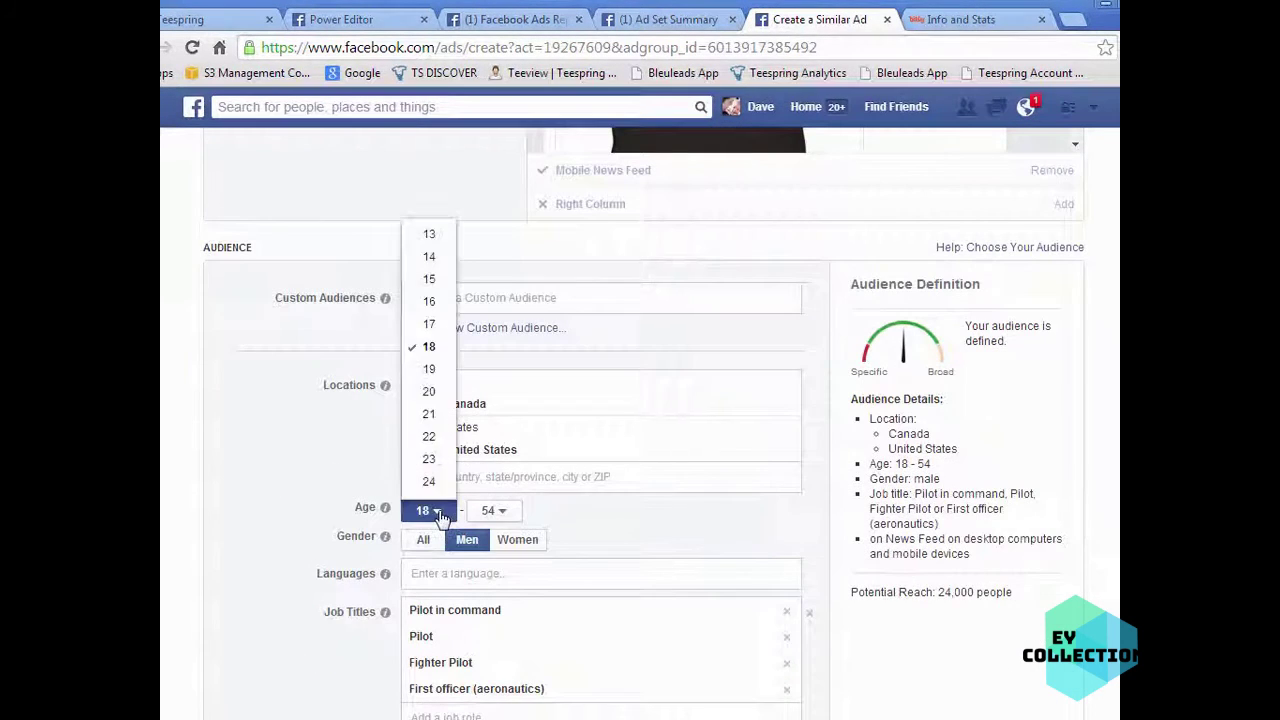
left_click(432, 436)
left_click(491, 511)
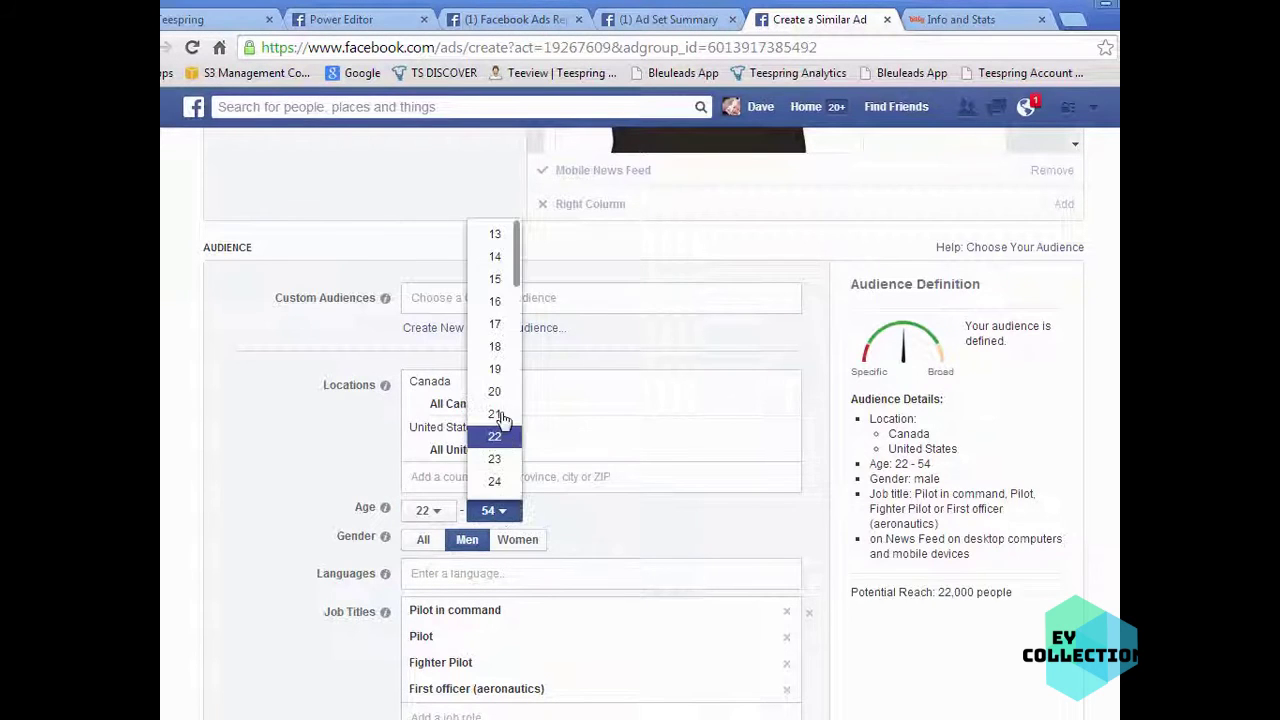
left_click(494, 481)
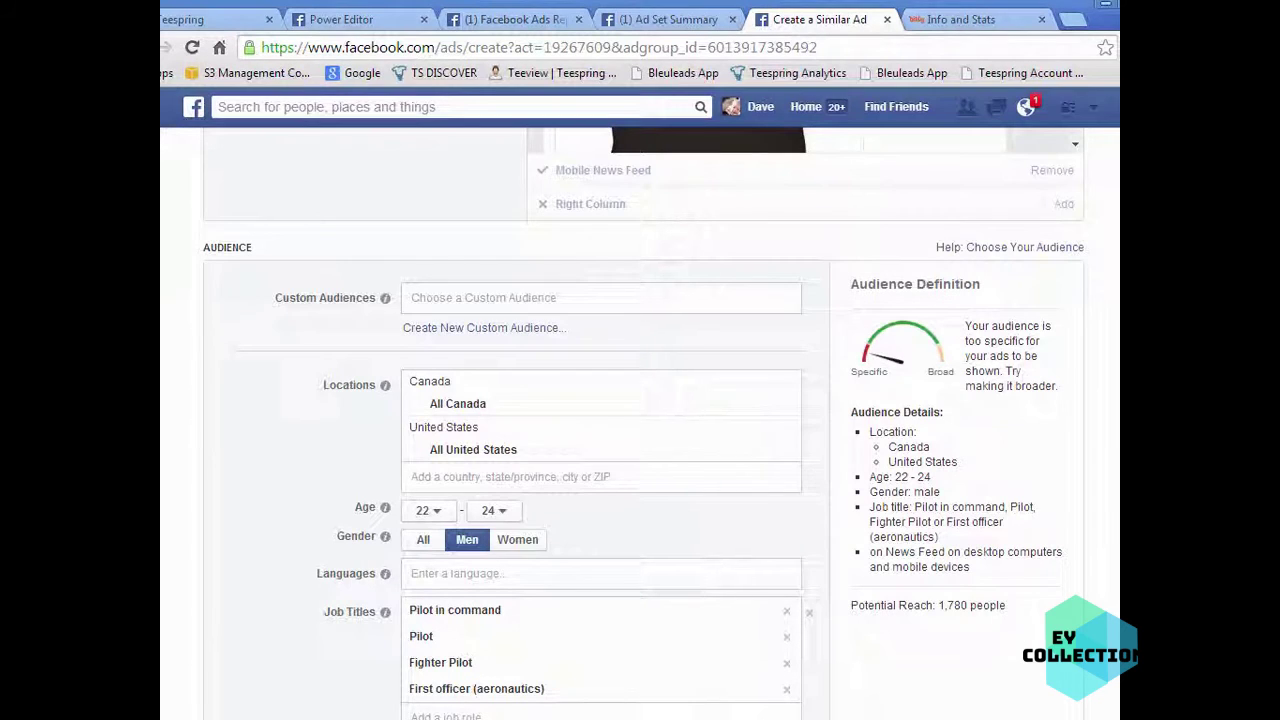
Go back to the objective choice of the similar ad and close the draft without placing it
scroll(1034, 306, "up", 9)
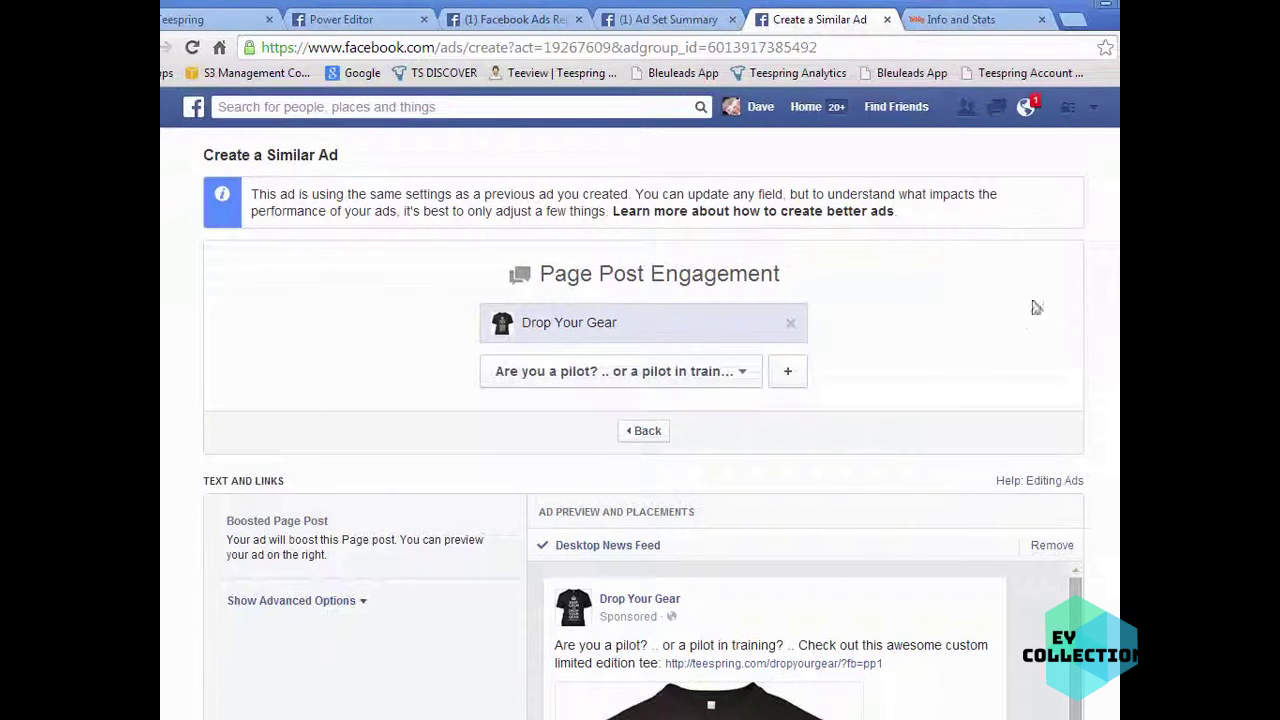
left_click(632, 434)
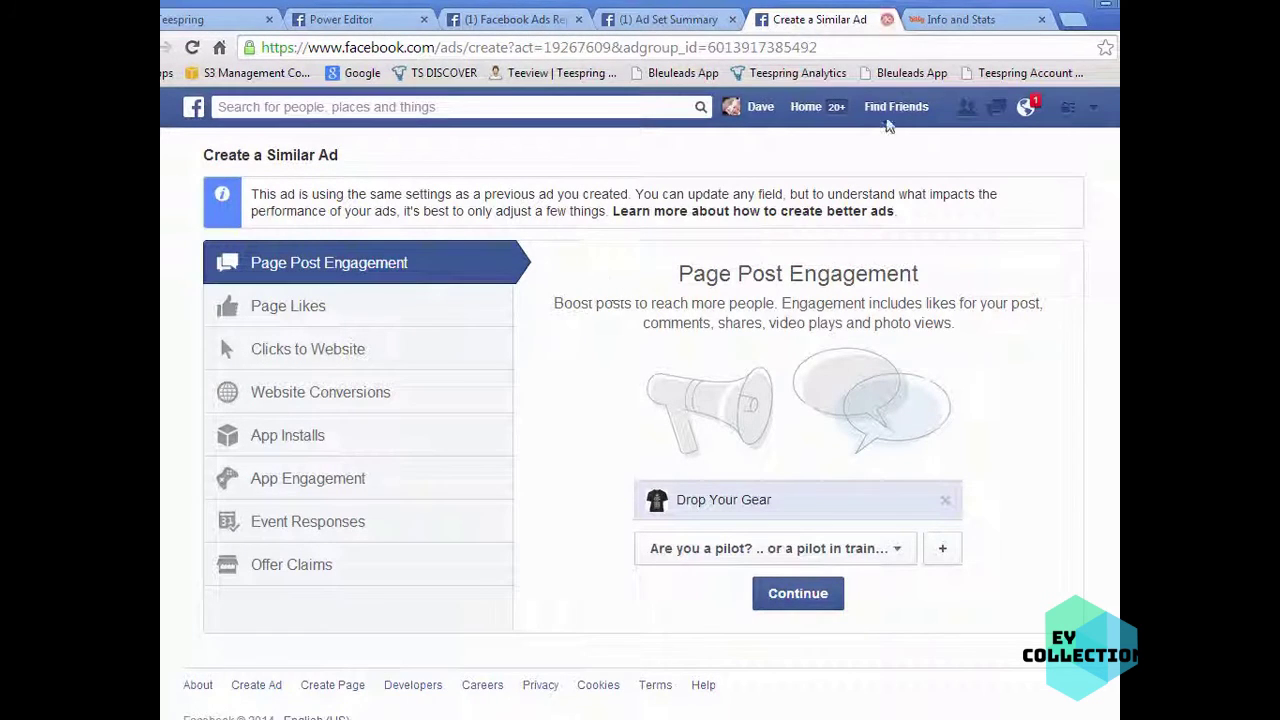
left_click(886, 19)
left_click(622, 192)
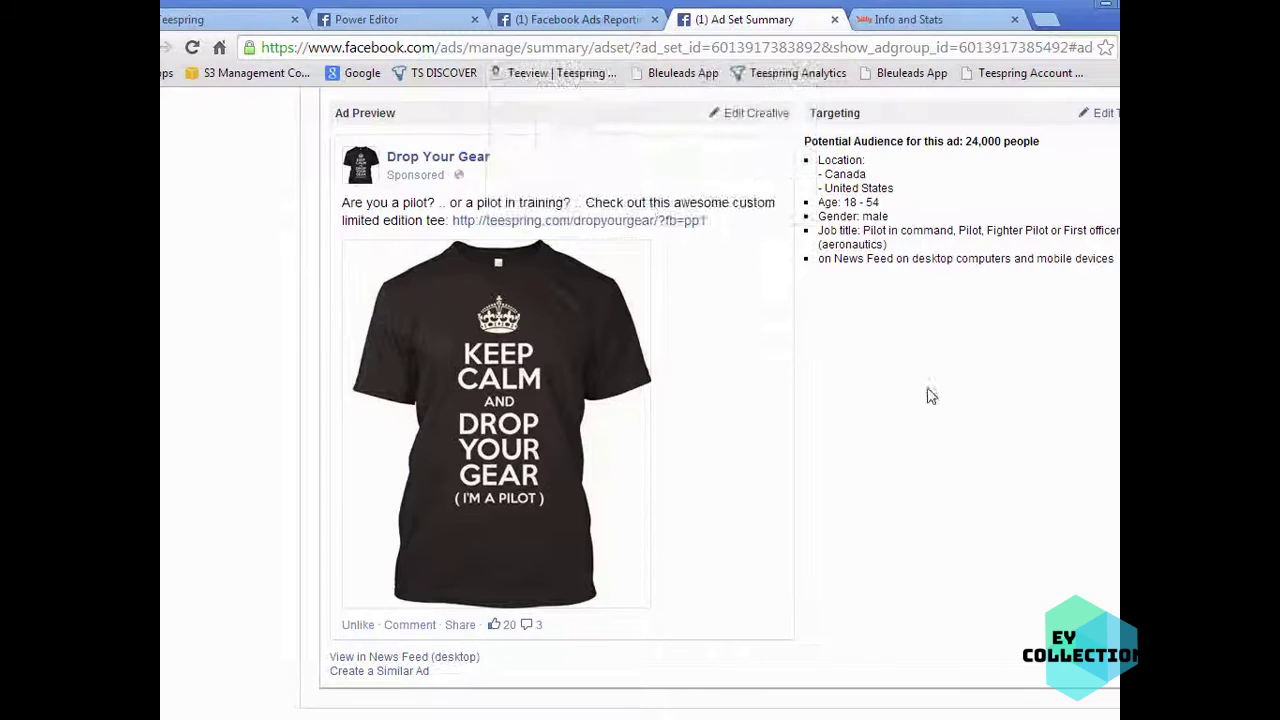
Review the results of the CA, US - 18-64 ad set and collapse the pilot post ad's details
scroll(928, 394, "up", 4)
scroll(957, 492, "up", 2)
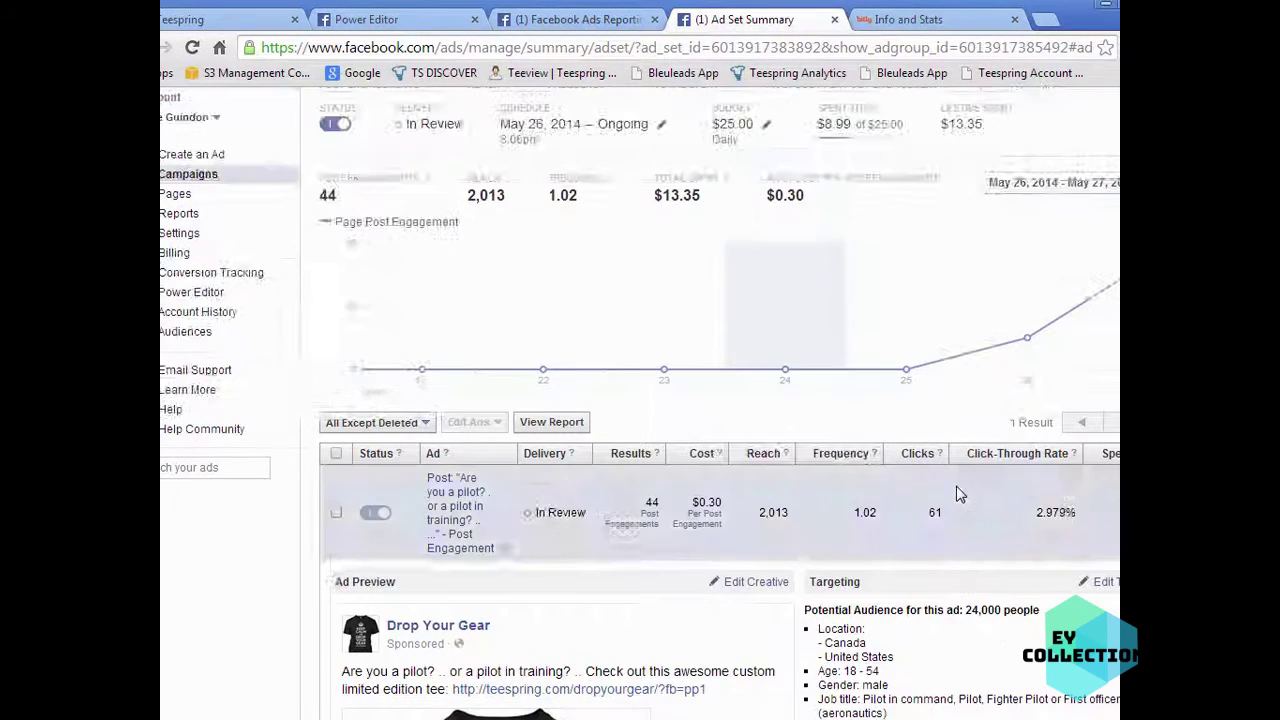
scroll(957, 492, "down", 2)
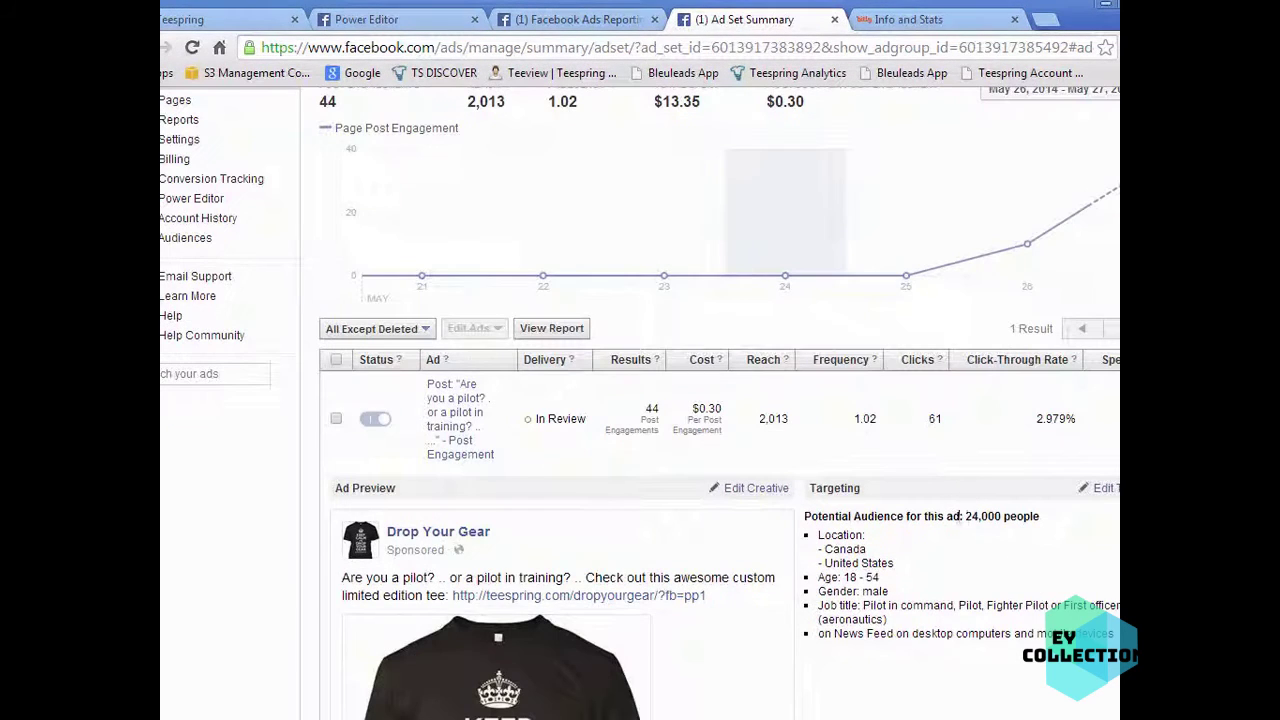
left_click(484, 426)
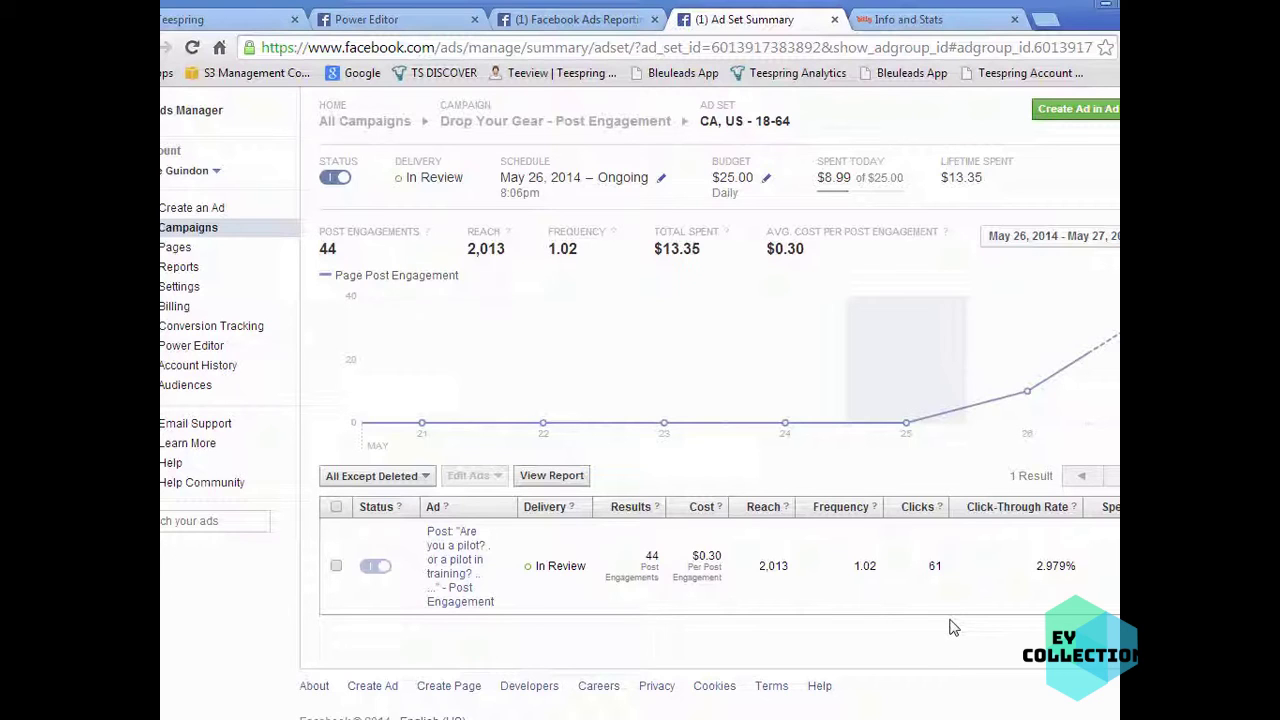
scroll(1000, 640, "up", 1)
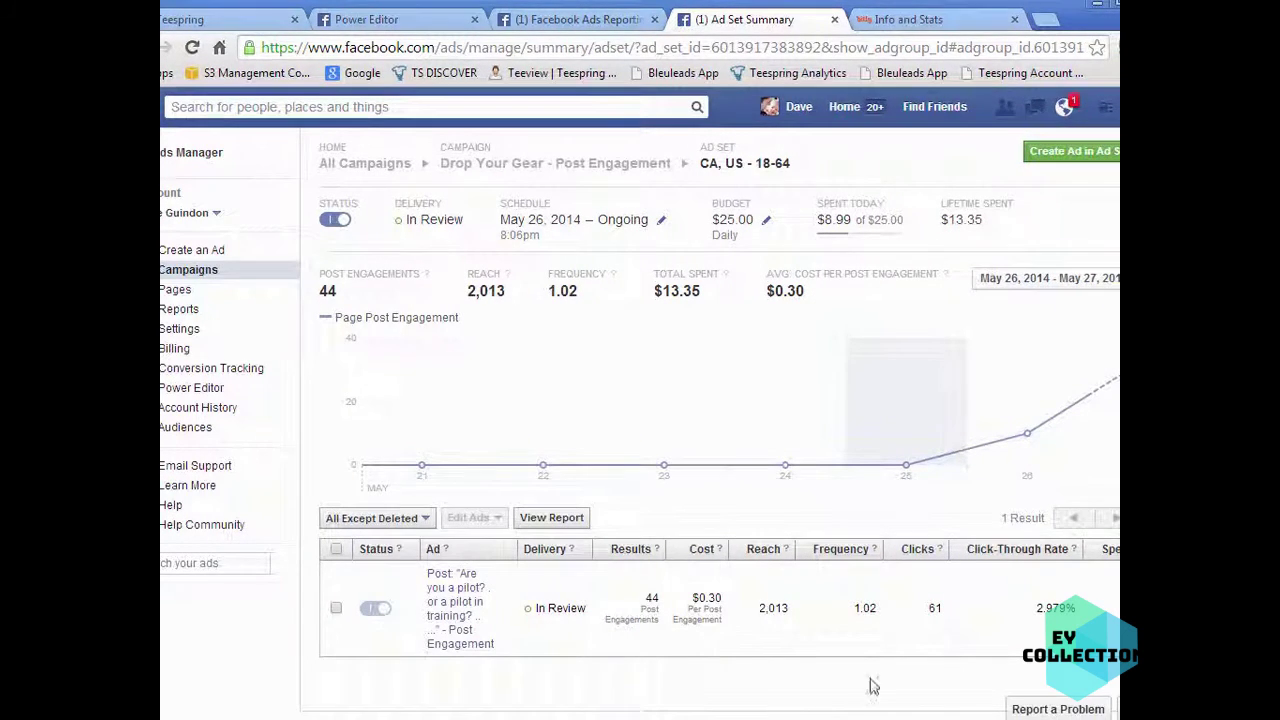
Open the Drop Your Gear Facebook page and read the comments and replies under the T-shirt post
left_click(590, 20)
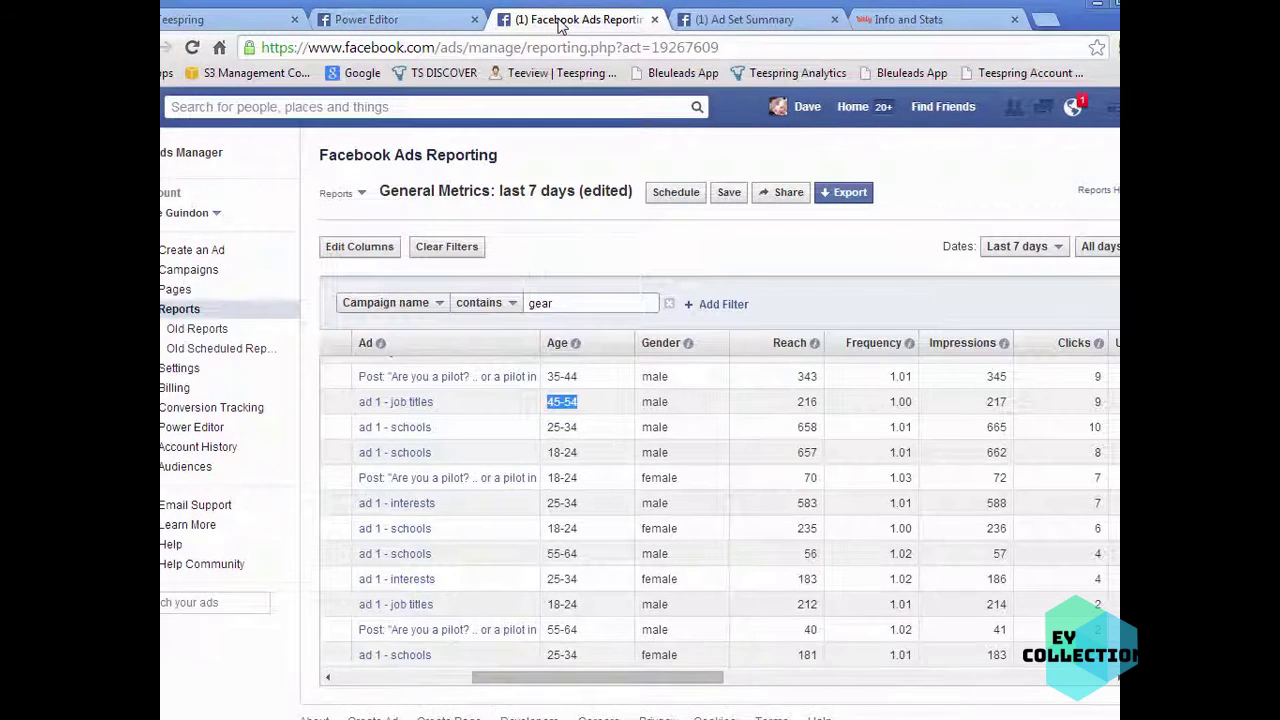
left_click(745, 30)
left_click(429, 22)
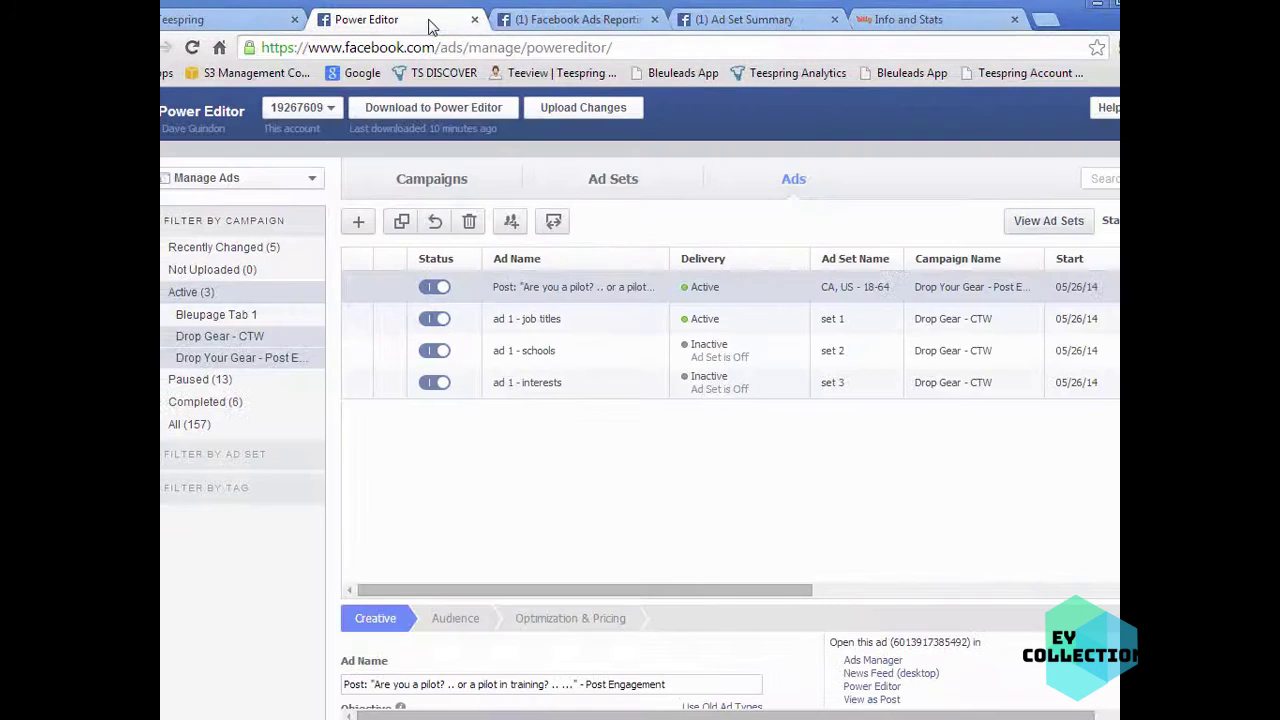
left_click(752, 20)
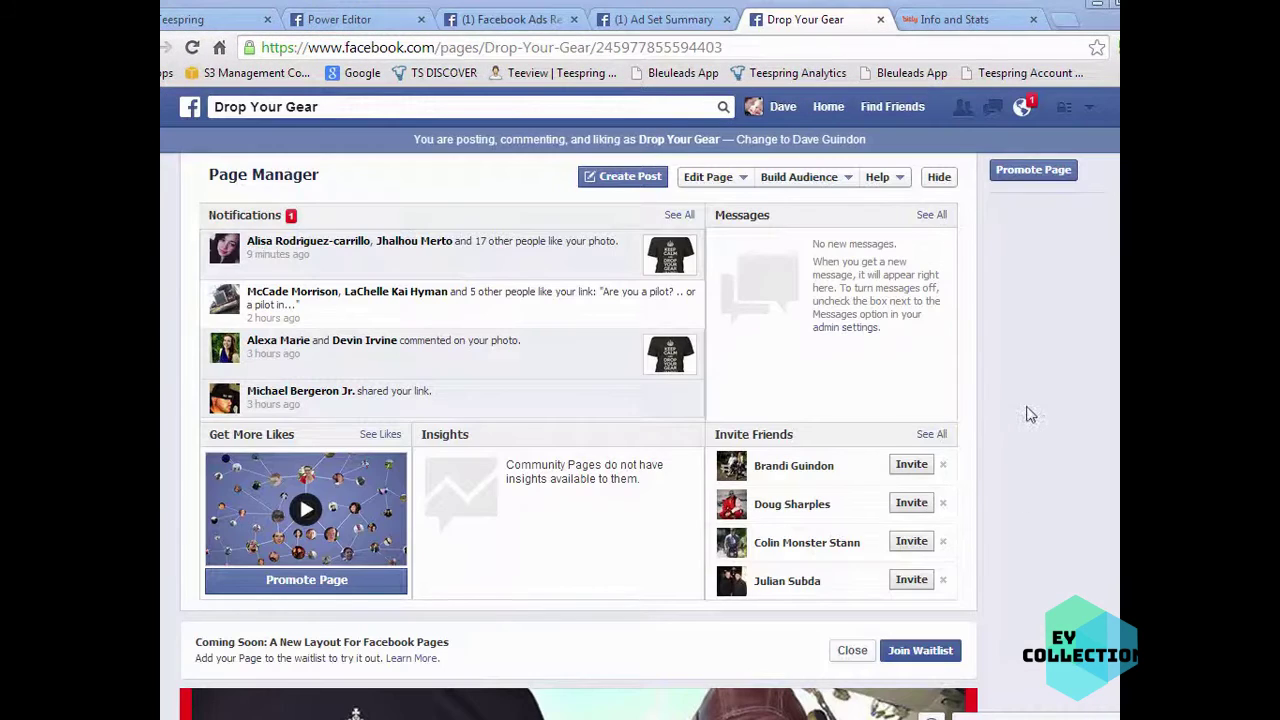
scroll(1033, 408, "down", 8)
scroll(1040, 460, "down", 8)
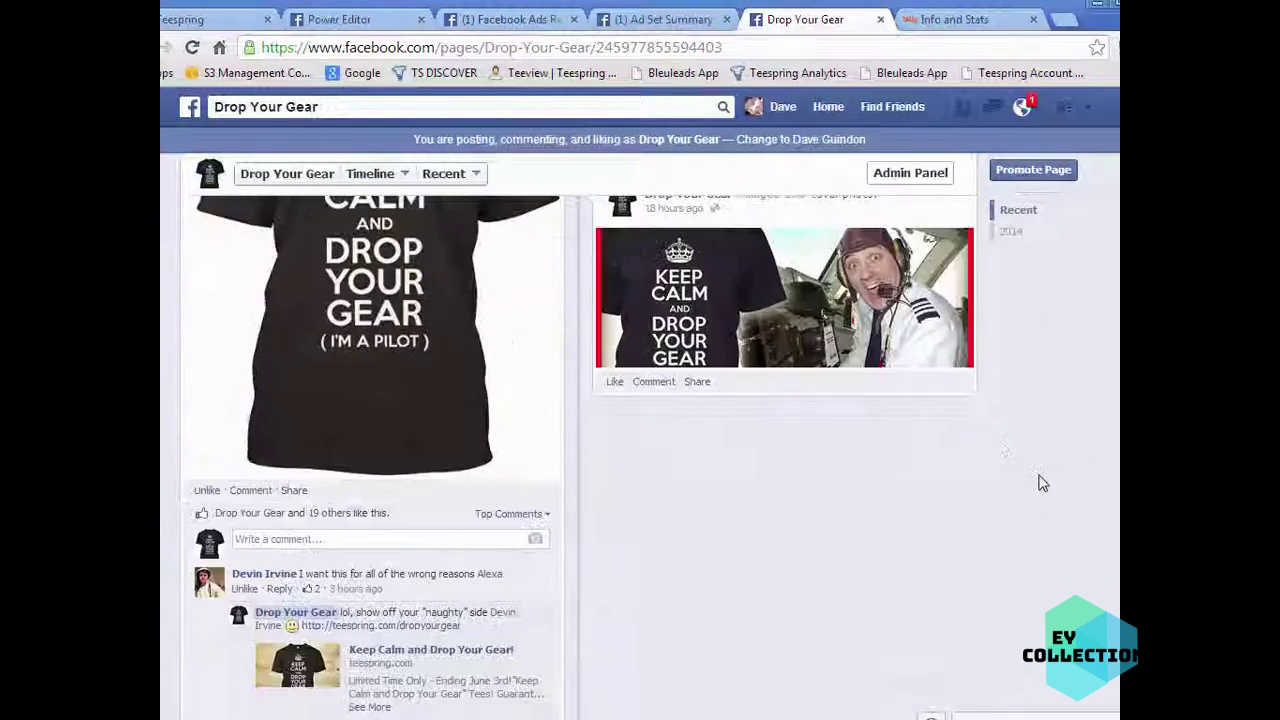
left_click(250, 639)
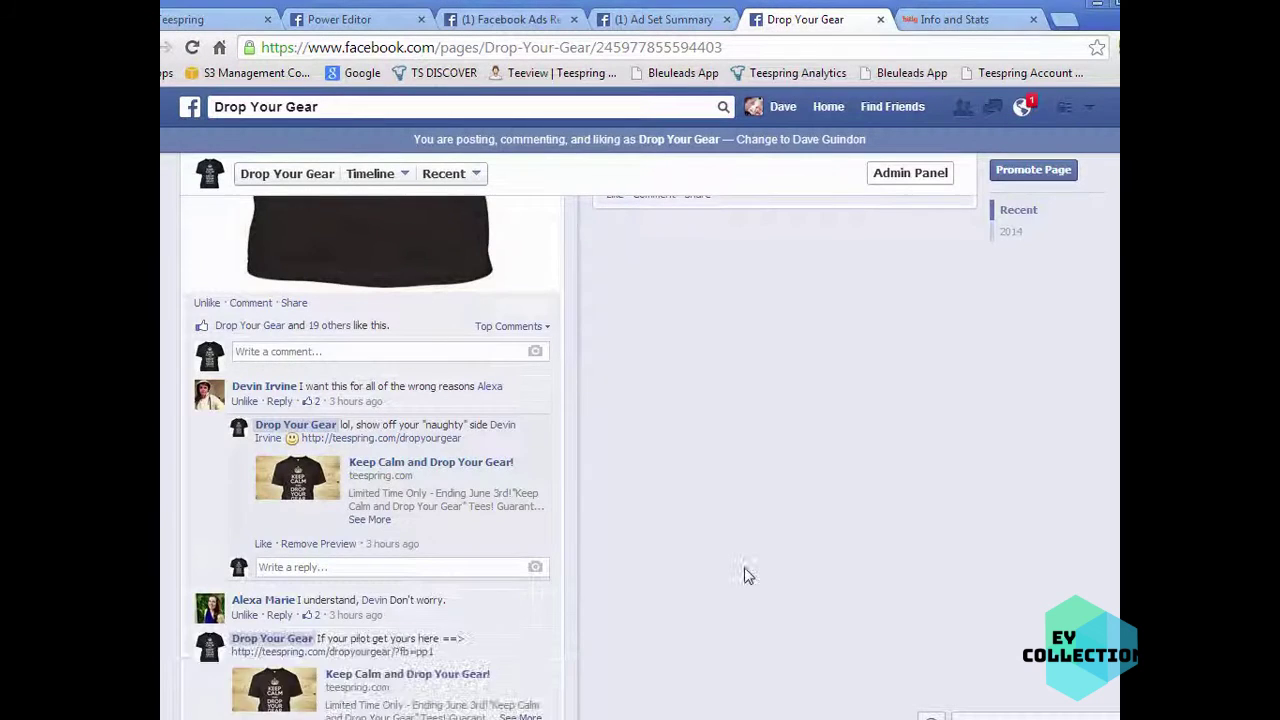
scroll(743, 574, "down", 1)
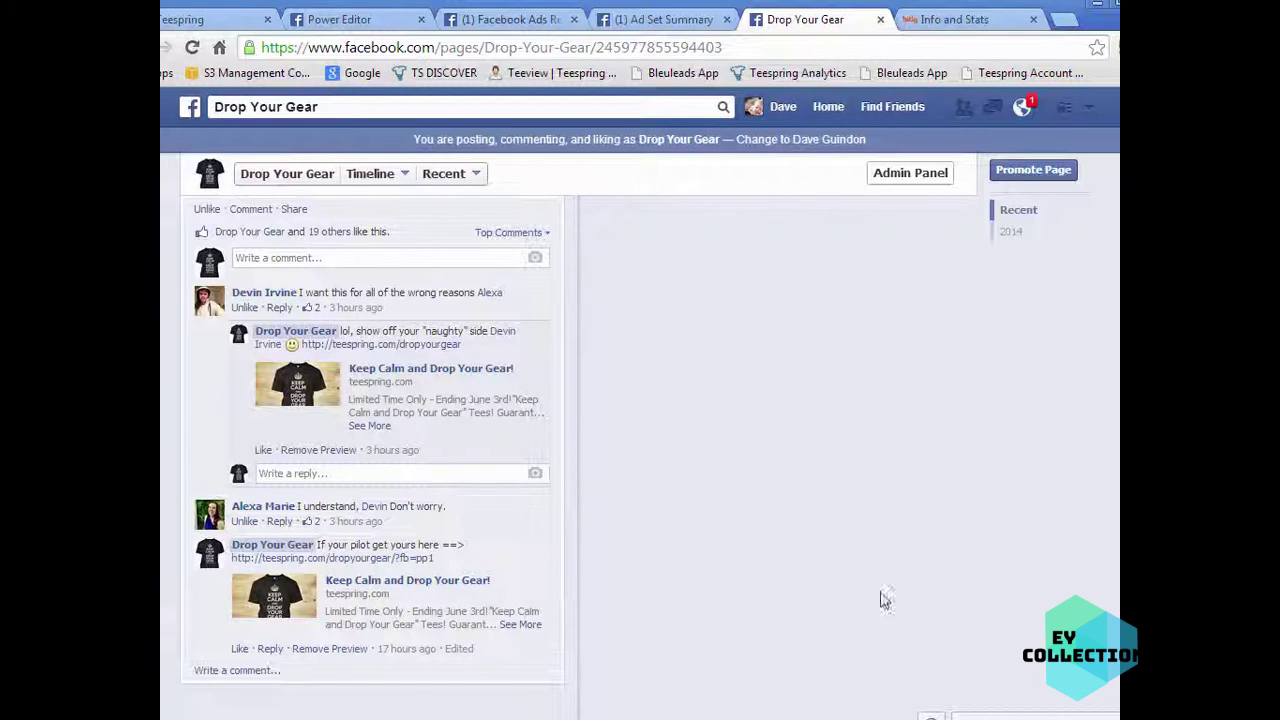
Look back over the T-shirt post, cover photo and page manager area of the Drop Your Gear page
scroll(700, 630, "up", 5)
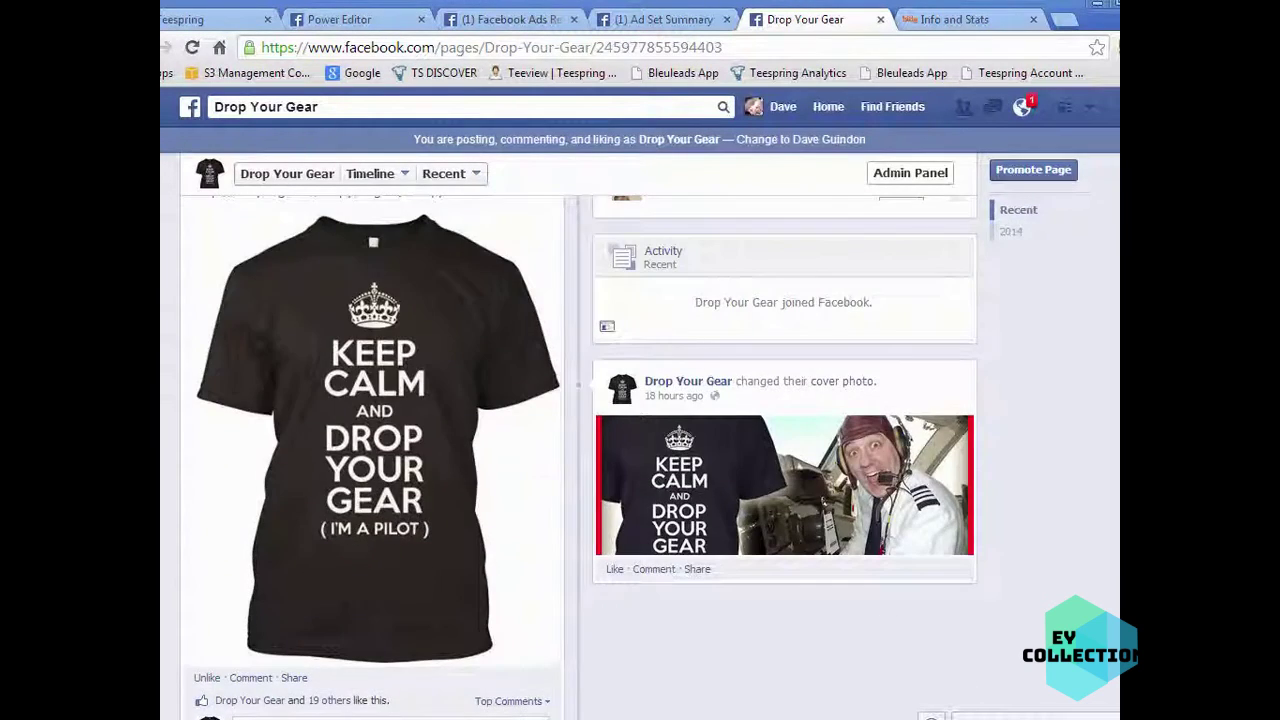
scroll(1088, 602, "down", 5)
scroll(1088, 602, "up", 5)
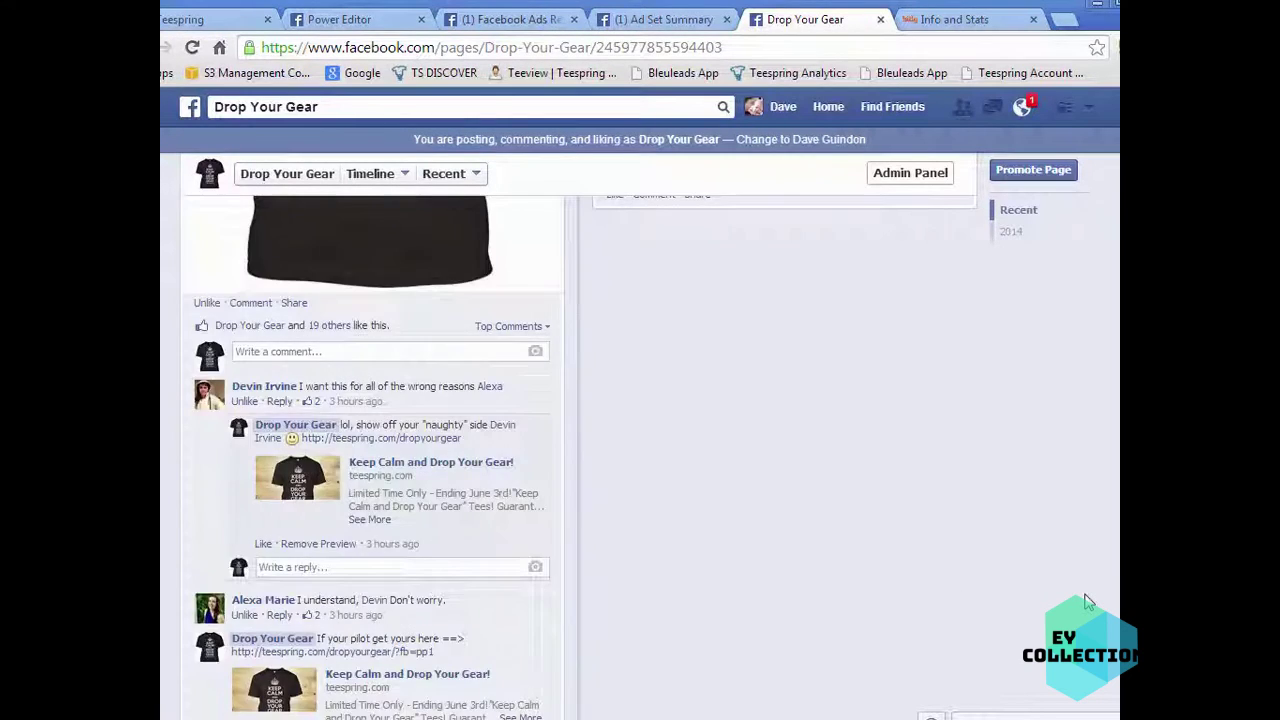
scroll(1088, 602, "up", 7)
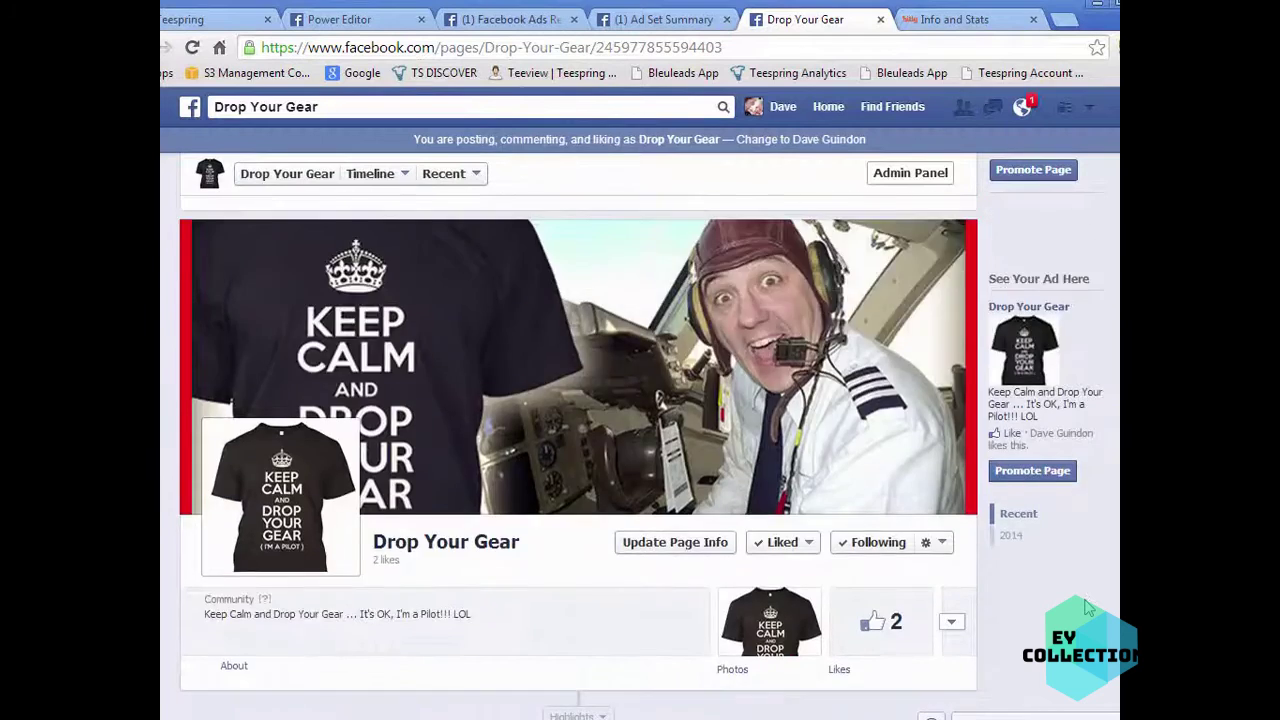
scroll(1088, 602, "up", 1)
scroll(1088, 606, "up", 2)
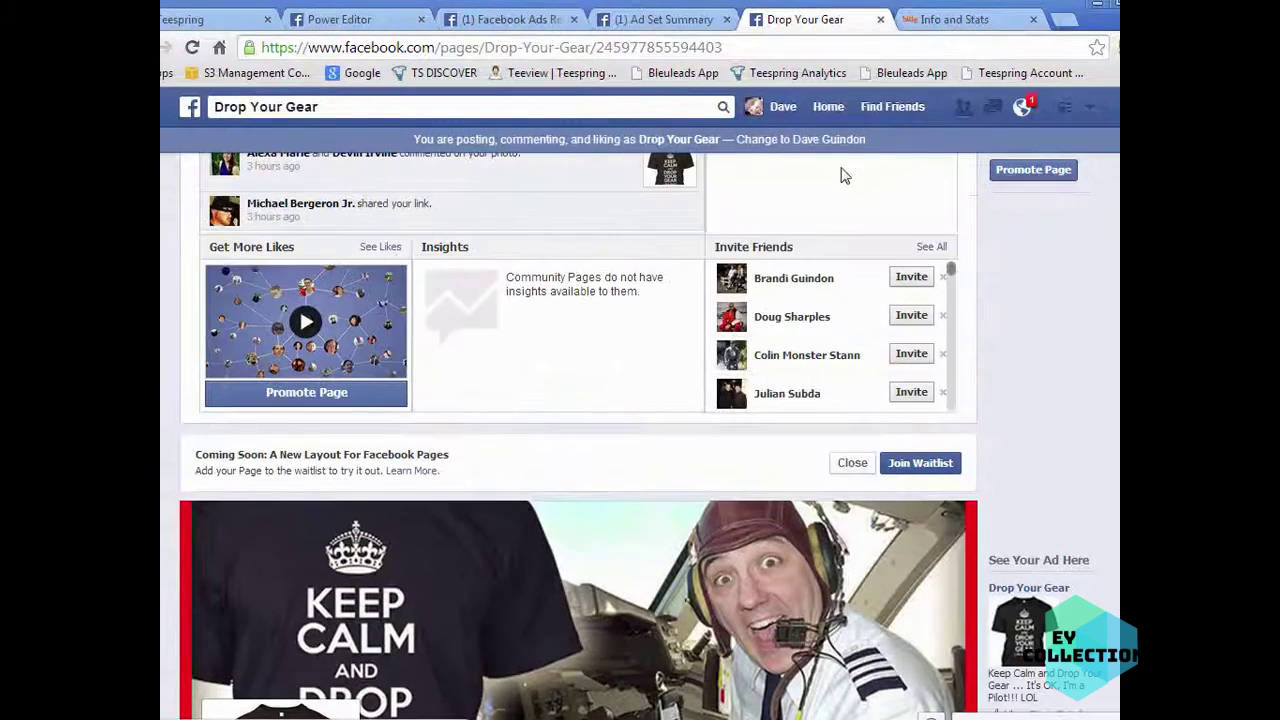
Return to the ad set summary and check the new Facebook notification
left_click(658, 19)
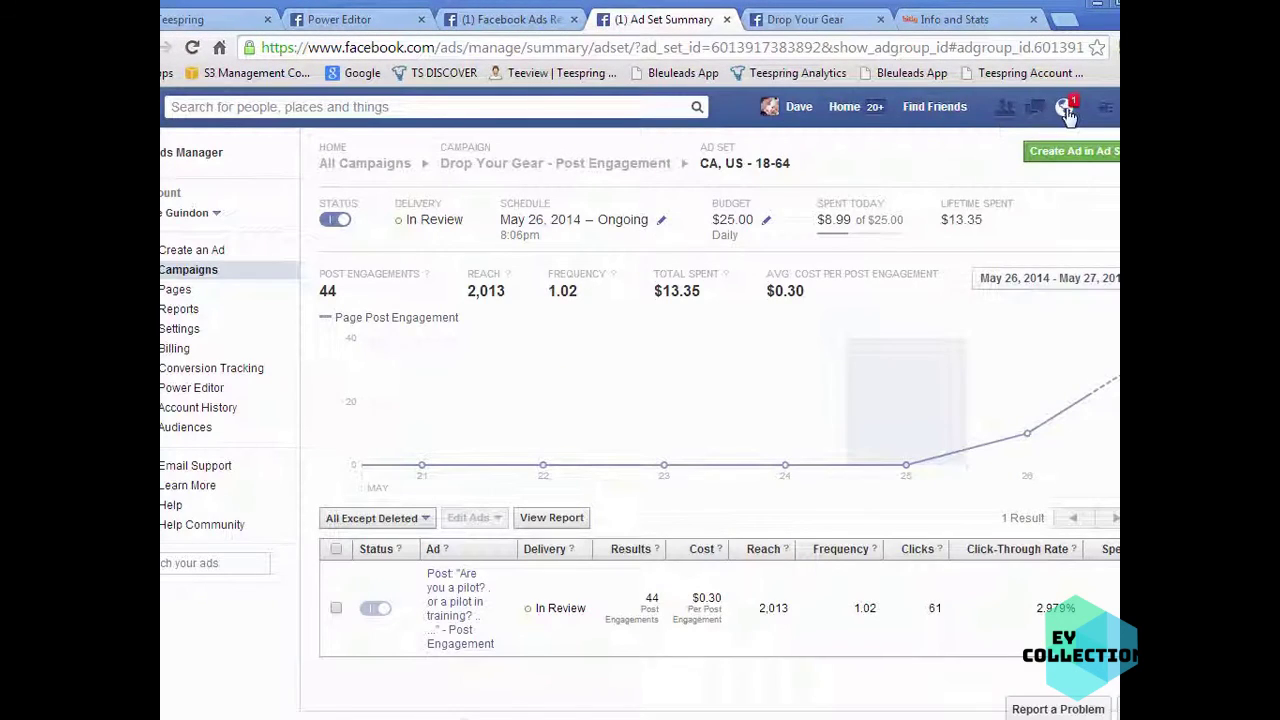
left_click(1064, 106)
left_click(1108, 355)
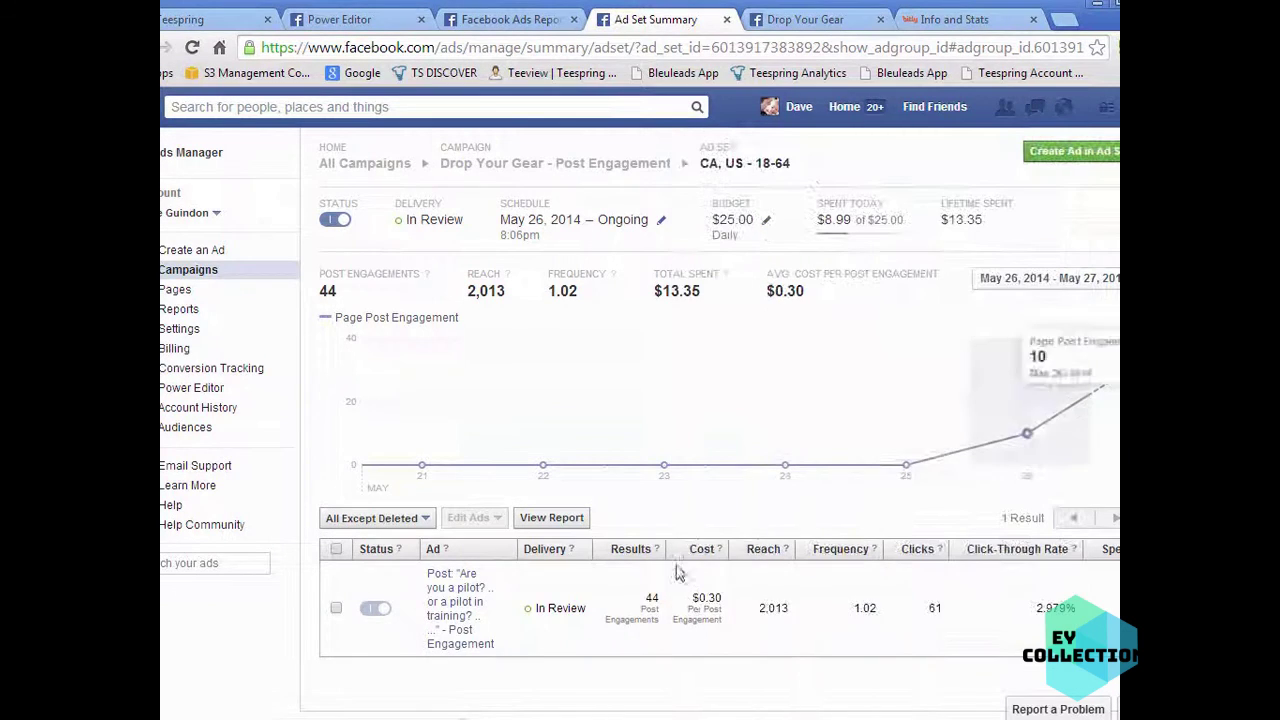
Open the list of all campaigns and highlight the total spent for Drop Your Gear - Post Engagement
left_click(200, 271)
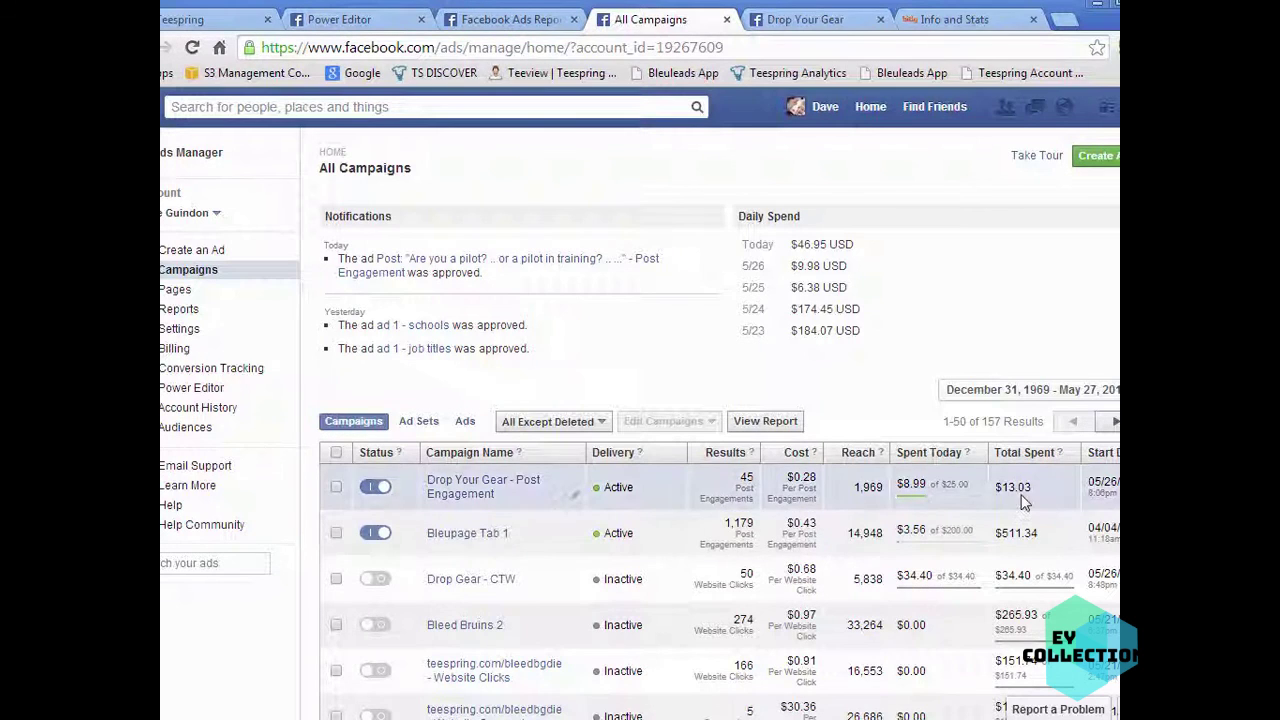
left_click_drag(1030, 487, 996, 487)
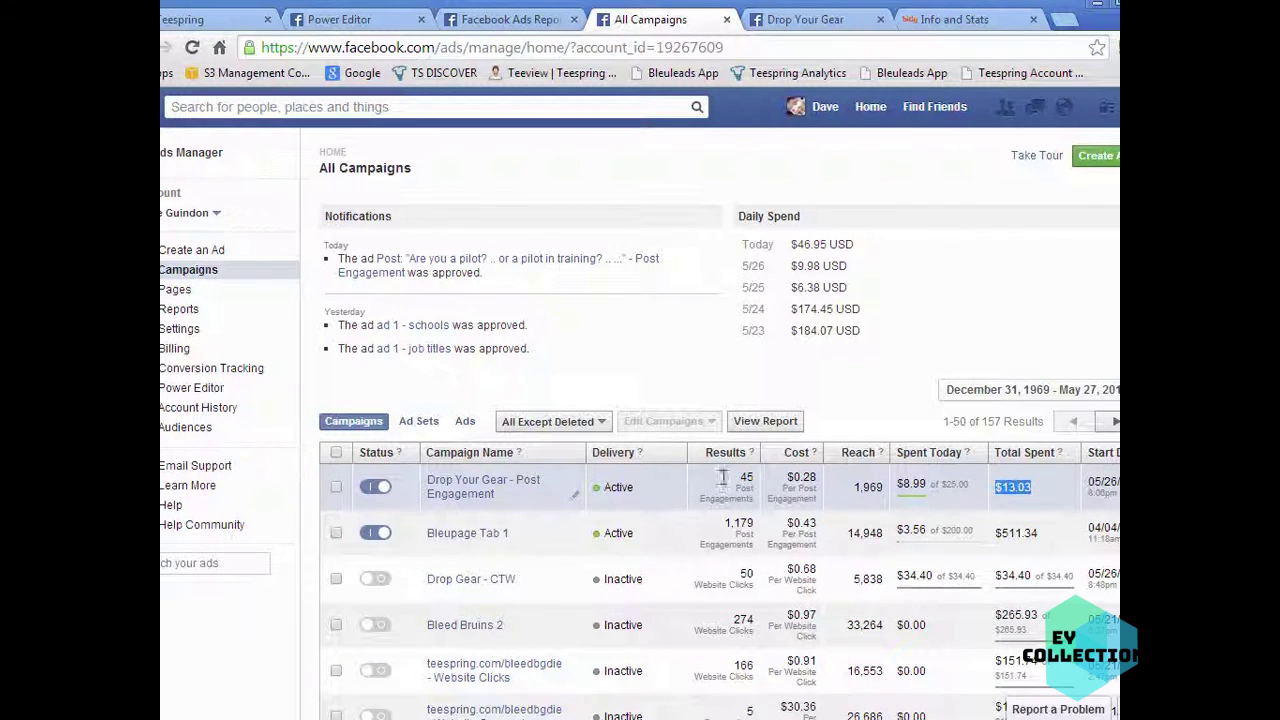
left_click(1060, 499)
Check the Teespring campaign sales, the Power Editor ads and the ads report, and return to the campaign list
left_click(222, 27)
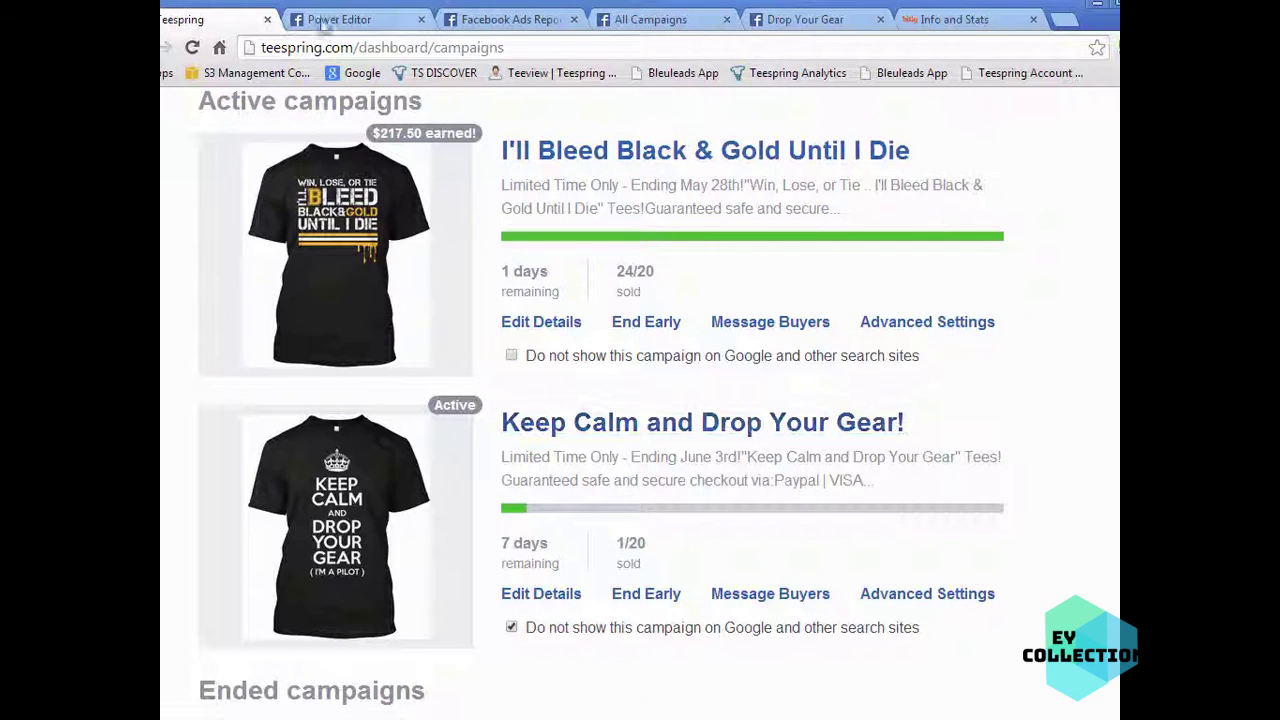
left_click(376, 20)
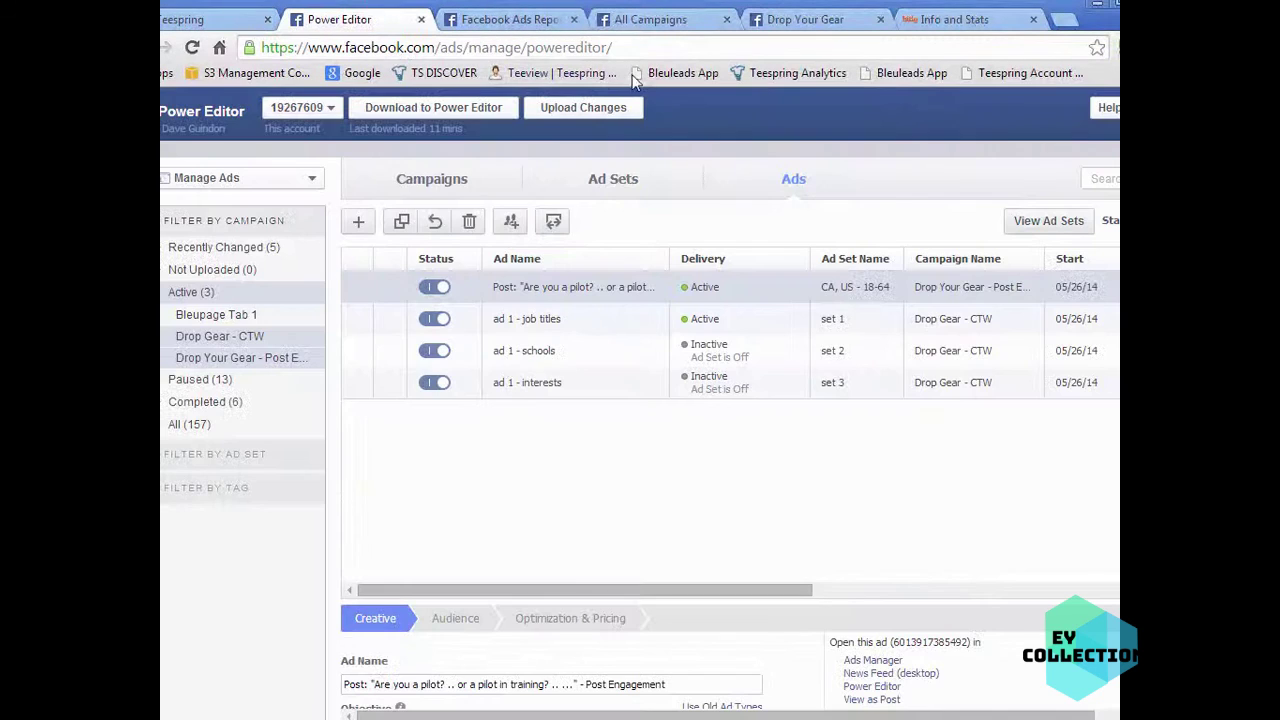
left_click(535, 22)
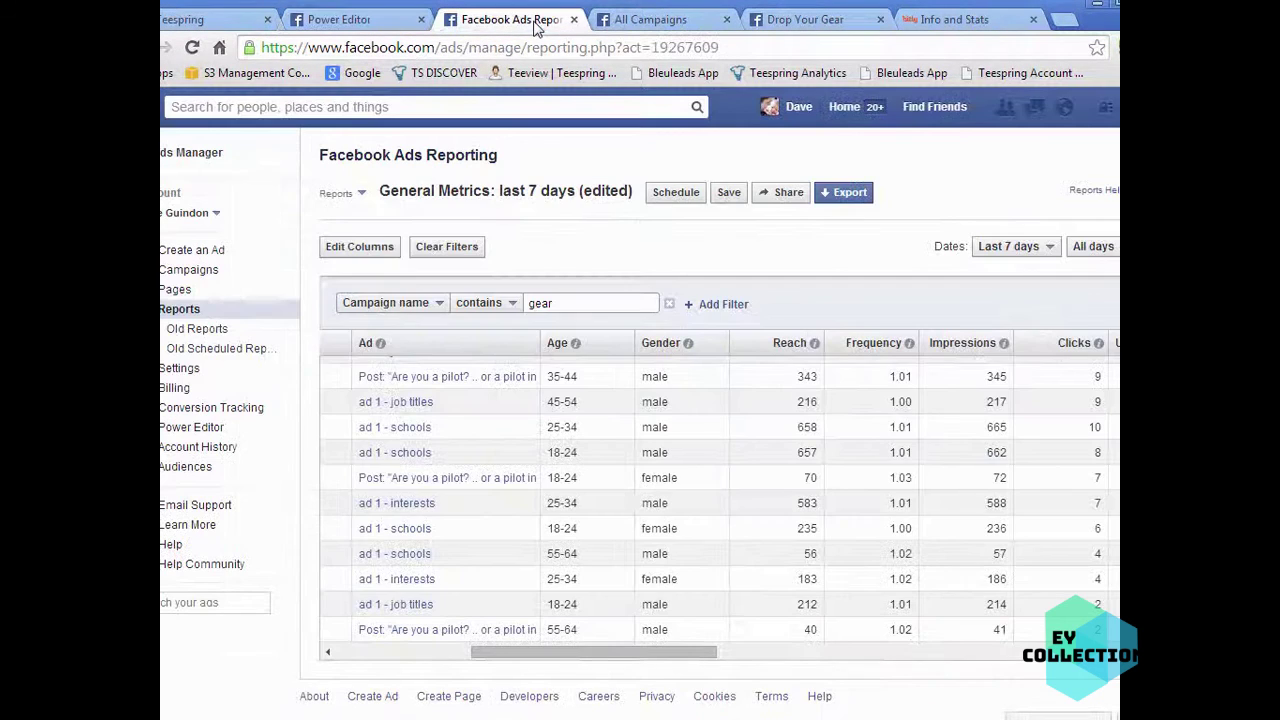
left_click(650, 20)
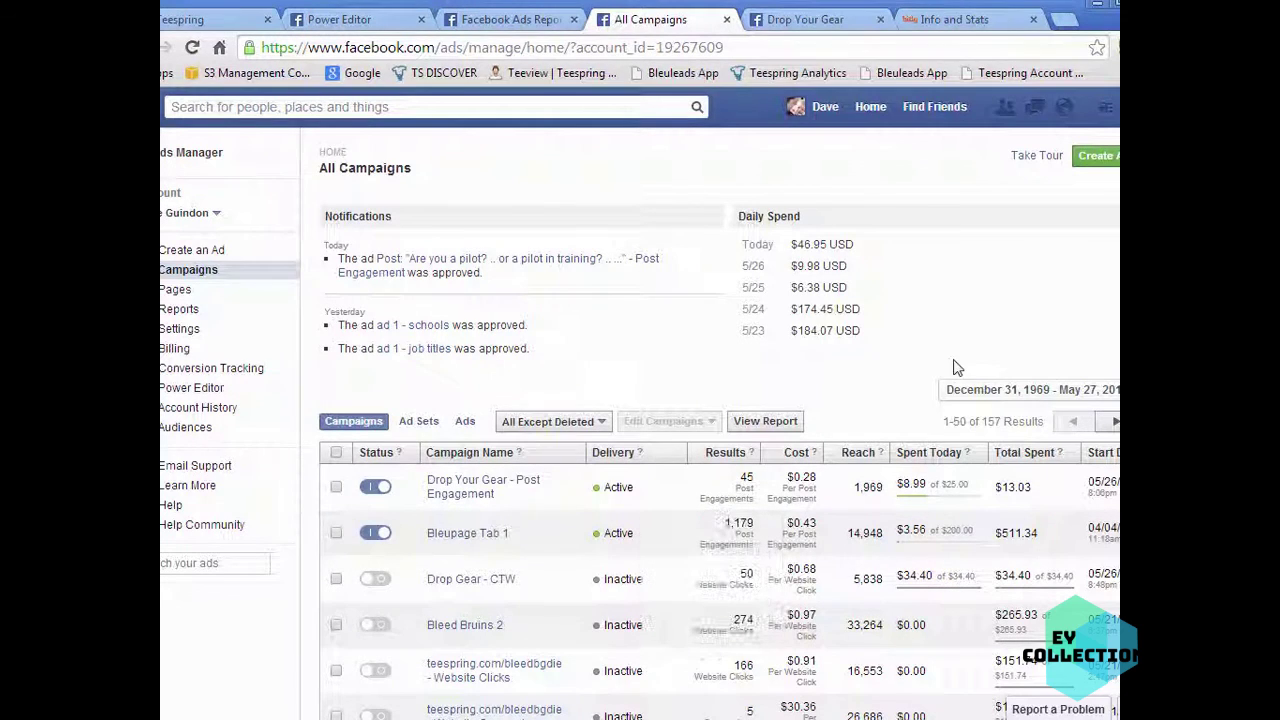